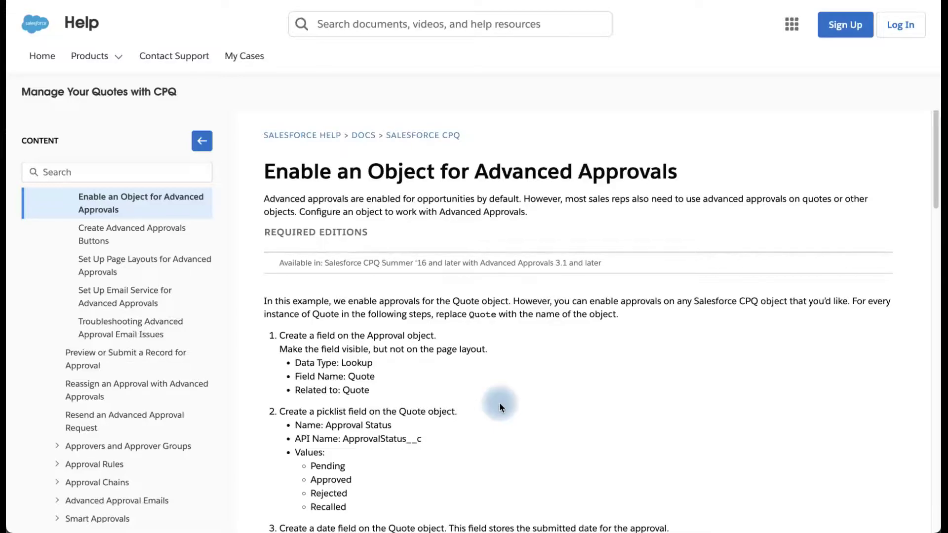
# Review the help article's steps for enabling an object for Advanced Approvals, including the required fields and Apex classes.
pyautogui.scroll(-4, 404, 431)
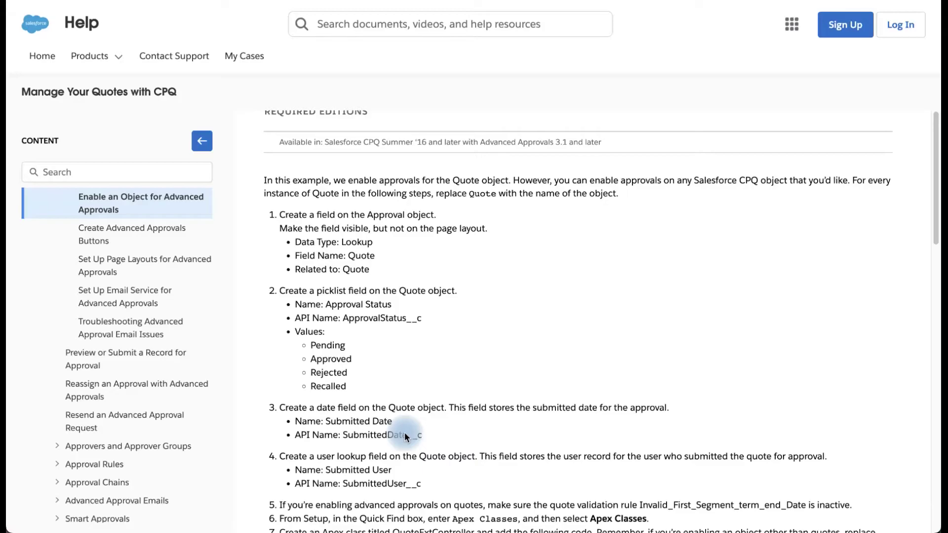
pyautogui.scroll(-1, 404, 431)
pyautogui.scroll(-1, 404, 433)
pyautogui.scroll(-3, 405, 437)
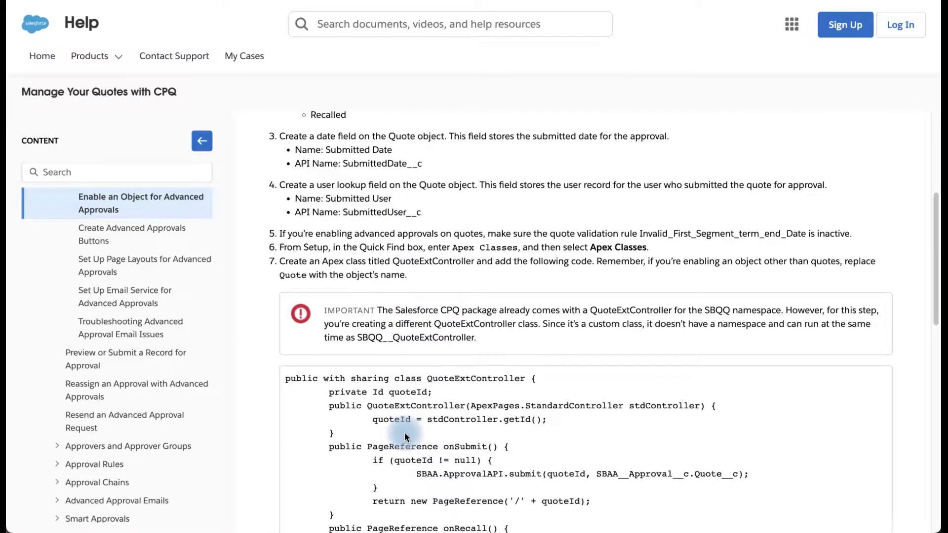
pyautogui.scroll(-4, 405, 433)
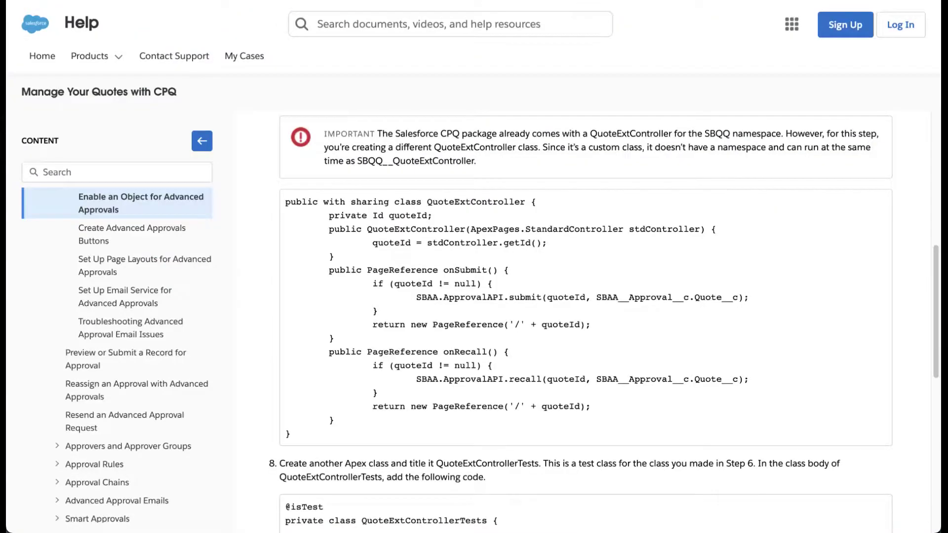
pyautogui.scroll(10, 448, 216)
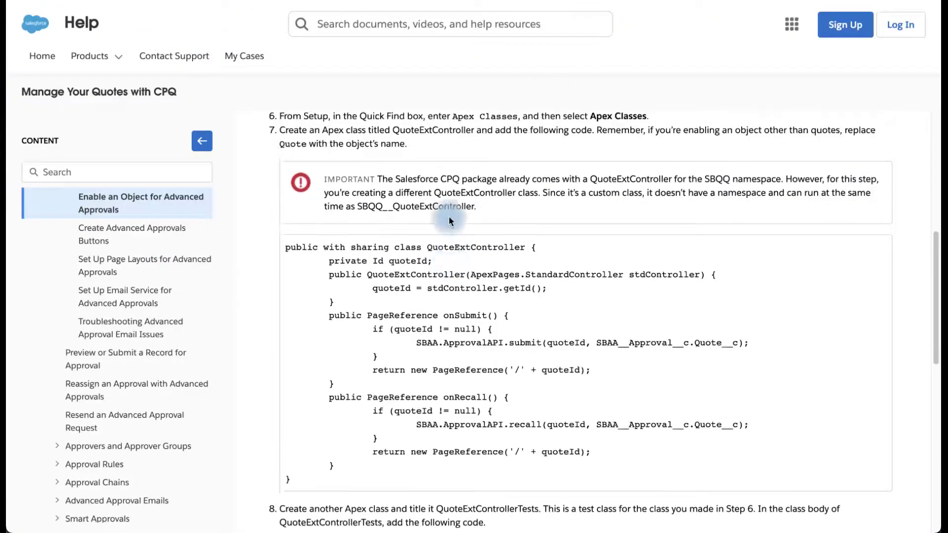
pyautogui.scroll(-1, 357, 383)
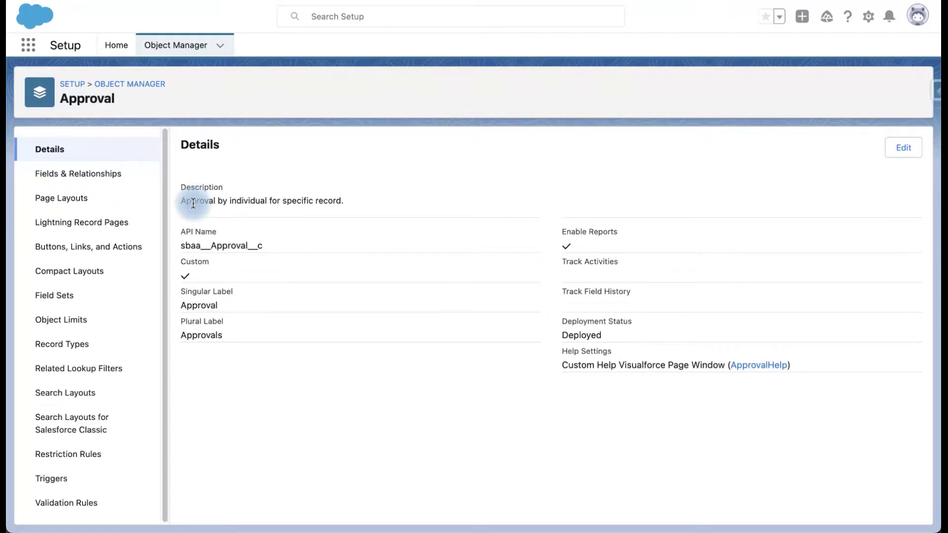
# Switch to Salesforce Setup and start a new custom field of type Lookup Relationship on the Approval object.
pyautogui.click(99, 173)
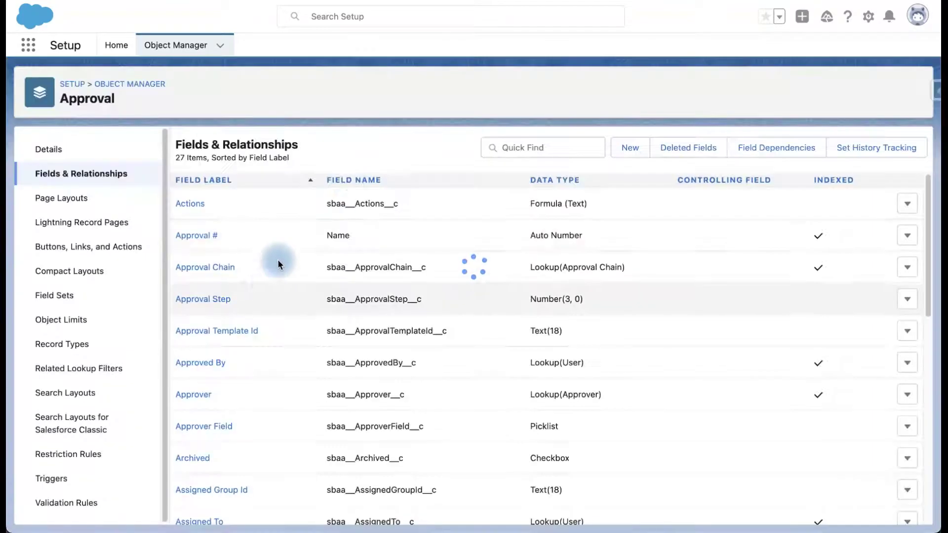
pyautogui.click(625, 147)
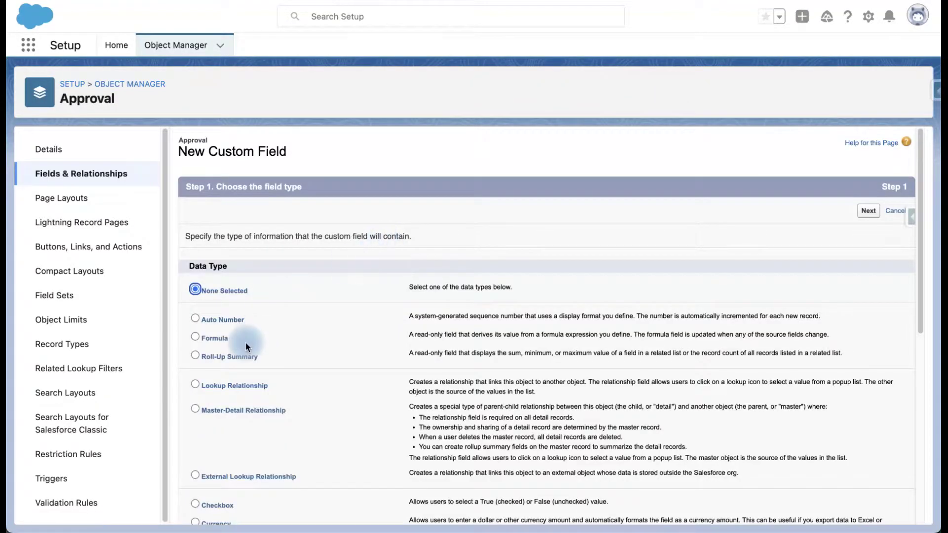
pyautogui.scroll(-2, 244, 339)
pyautogui.click(235, 331)
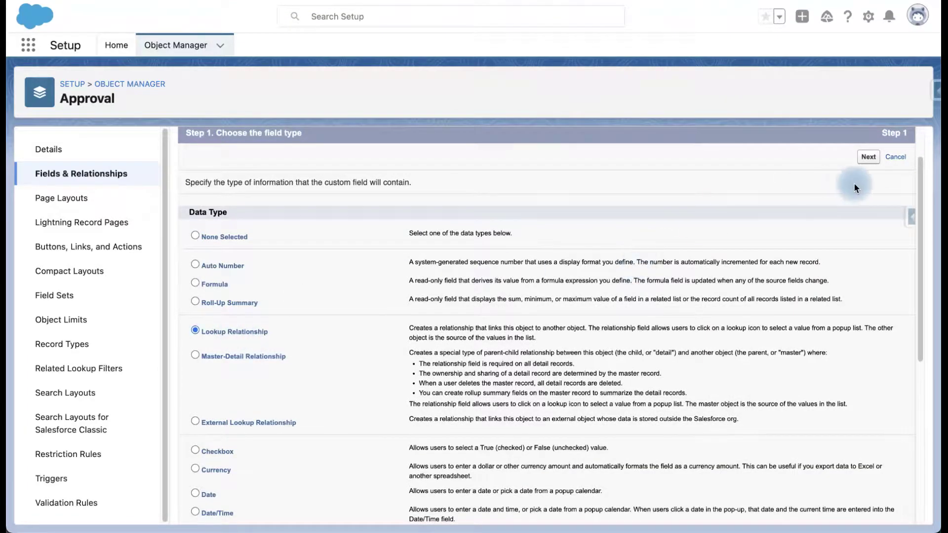
pyautogui.click(864, 166)
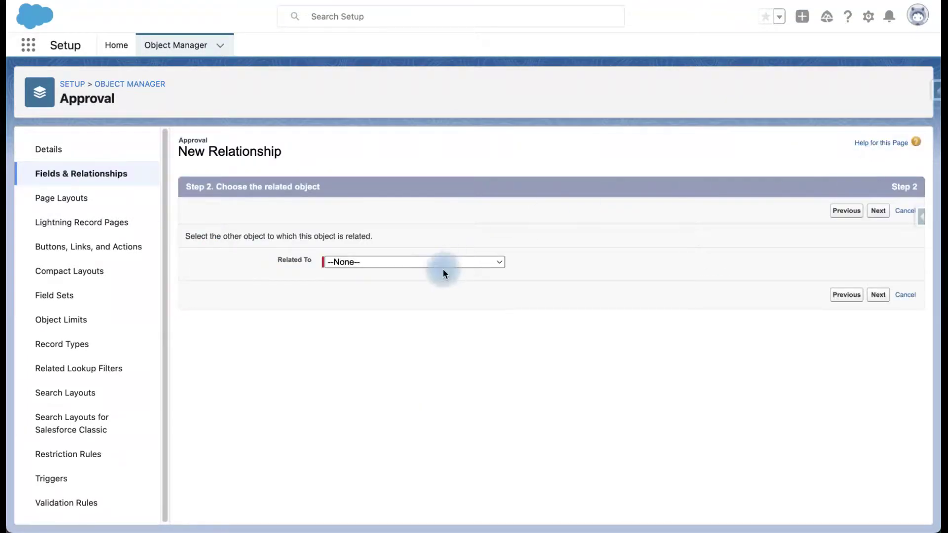
# Relate the lookup to the Promotion object and use Promotion as its field label and field name.
pyautogui.click(385, 257)
pyautogui.scroll(-20, 357, 460)
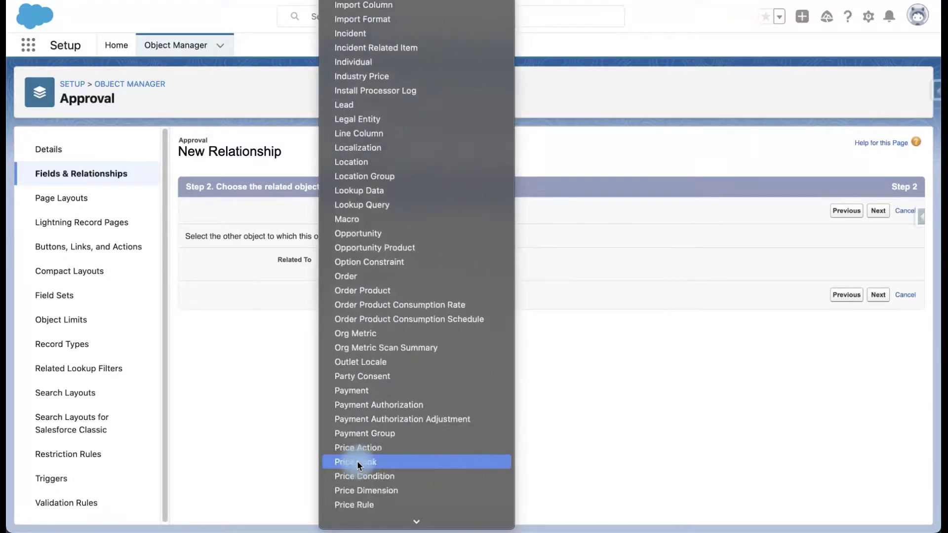
pyautogui.scroll(-5, 357, 393)
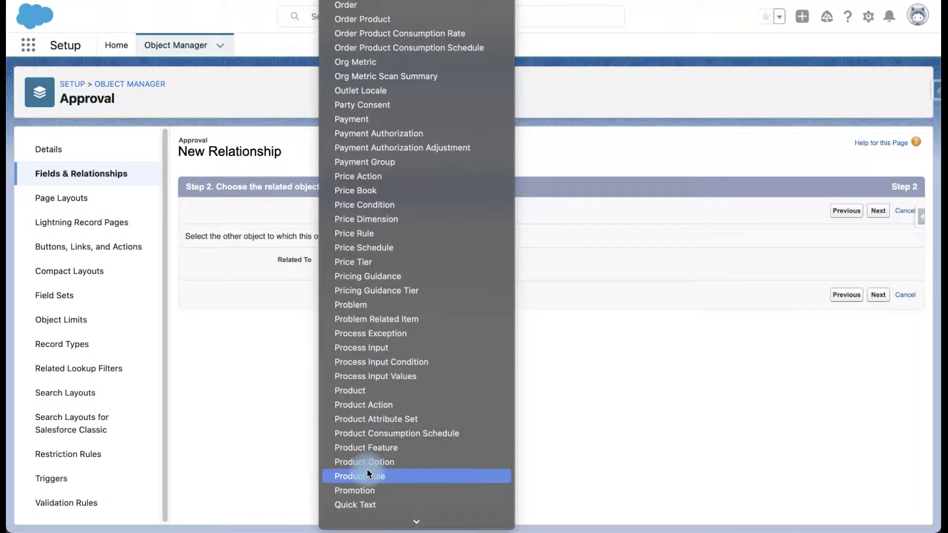
pyautogui.scroll(-1, 366, 474)
pyautogui.click(368, 447)
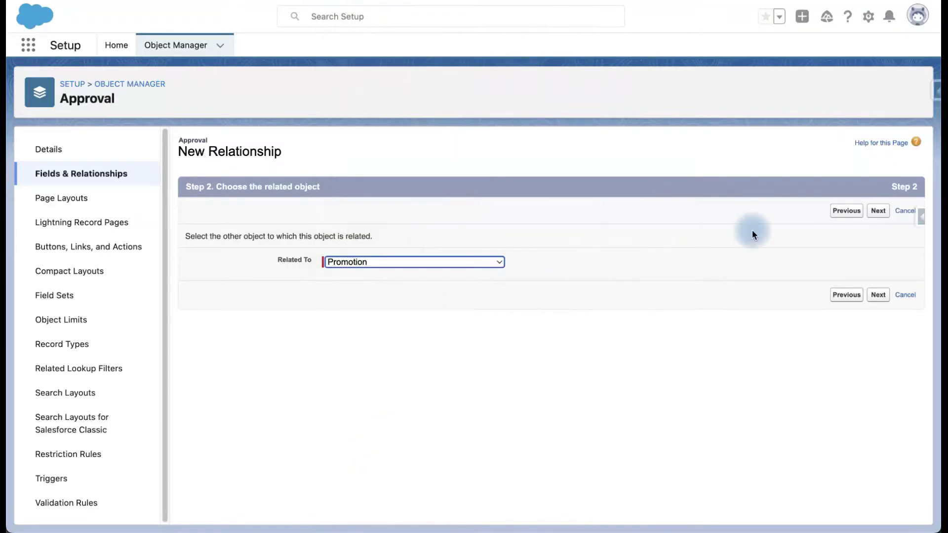
pyautogui.click(878, 211)
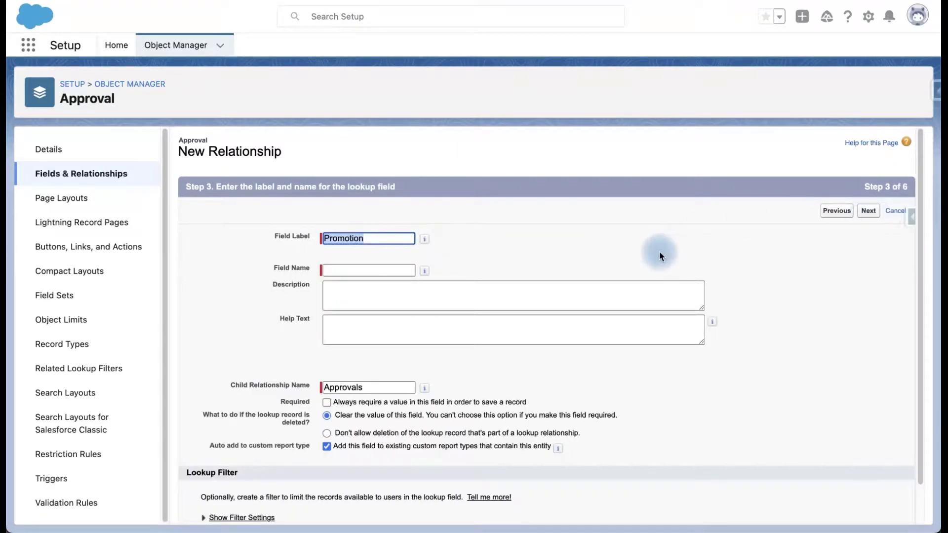
pyautogui.click(434, 273)
pyautogui.click(870, 212)
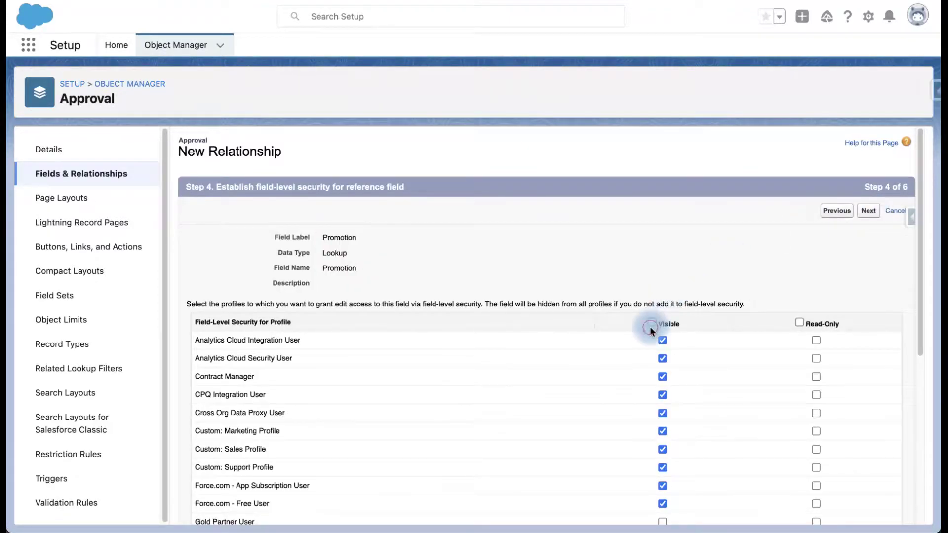
# Make the Promotion lookup visible to all profiles and save it with the default page layout and related list settings.
pyautogui.click(652, 323)
pyautogui.scroll(-6, 652, 322)
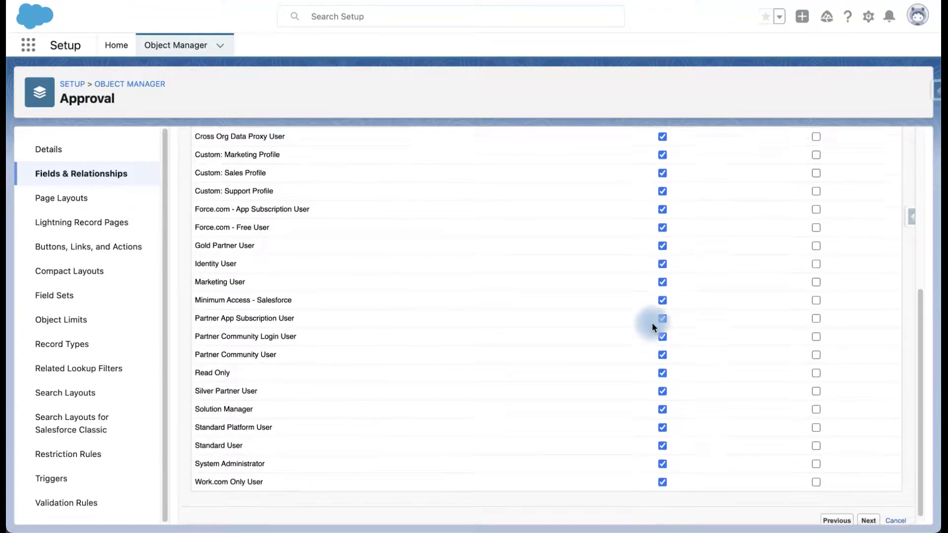
pyautogui.scroll(6, 652, 322)
pyautogui.click(868, 210)
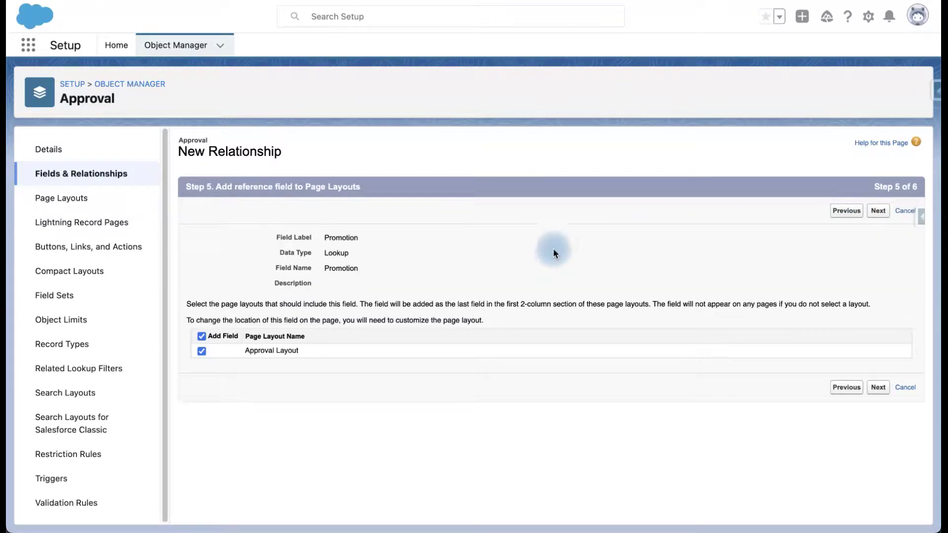
pyautogui.click(877, 212)
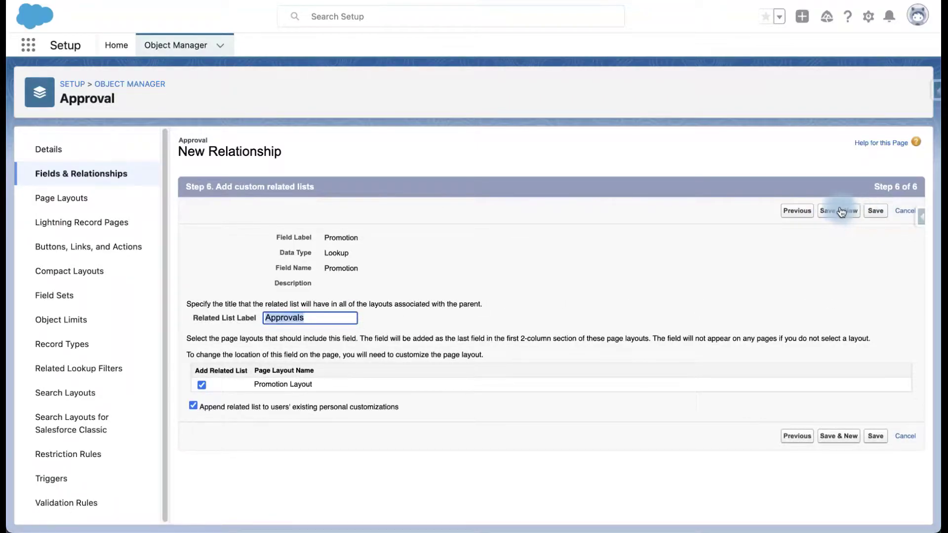
pyautogui.click(875, 215)
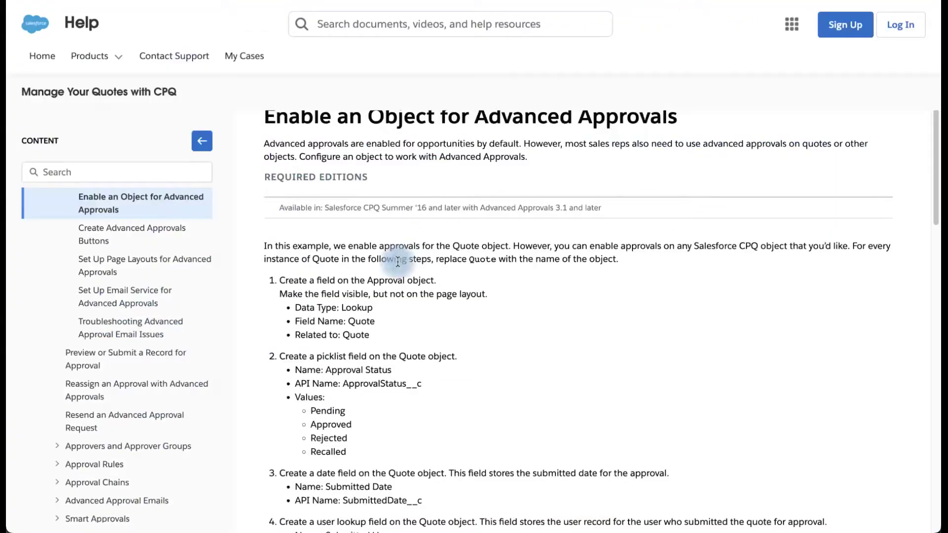
# Switch to the help article and copy the picklist field name Approval Status from instruction 2.
pyautogui.scroll(-3, 400, 260)
pyautogui.scroll(-1, 343, 320)
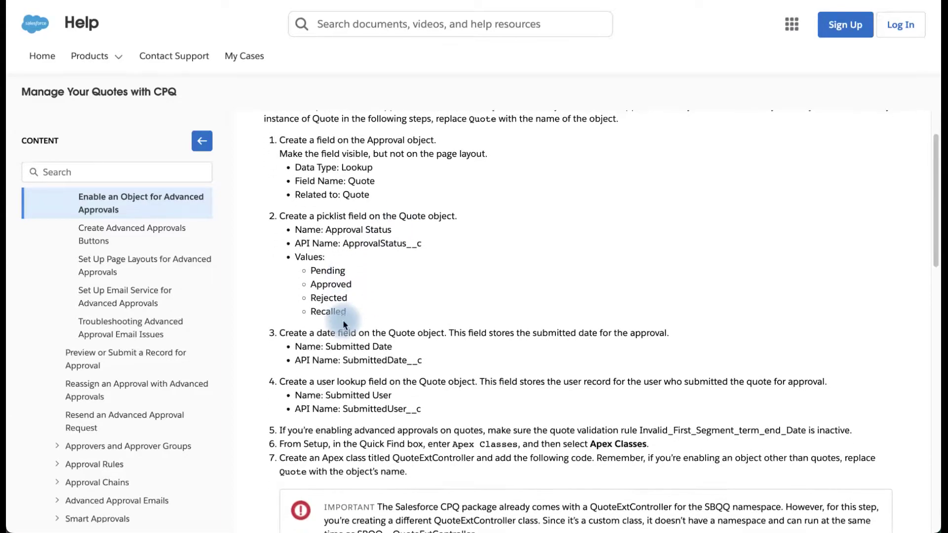
pyautogui.moveTo(325, 230); pyautogui.dragTo(396, 235)
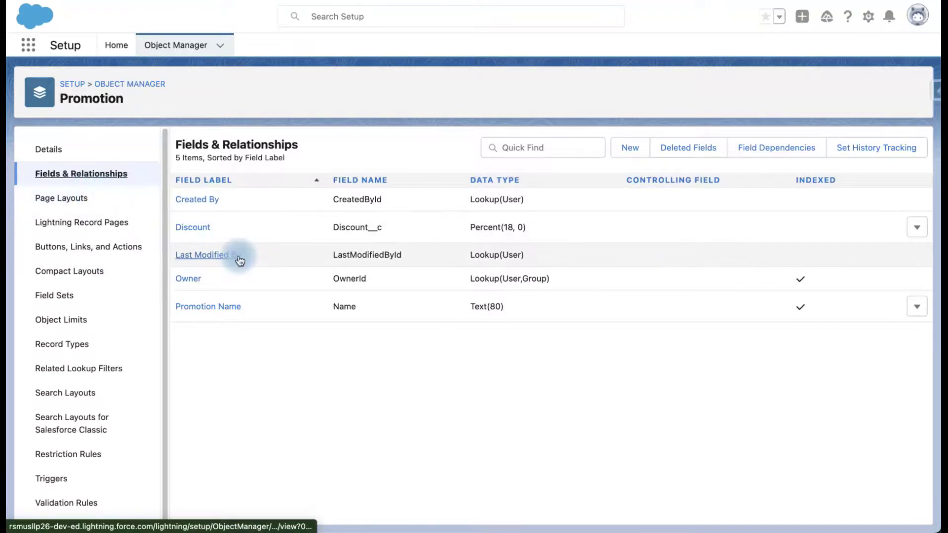
# Switch to Salesforce Setup and start a new custom field of type Picklist on the Promotion object.
pyautogui.click(640, 156)
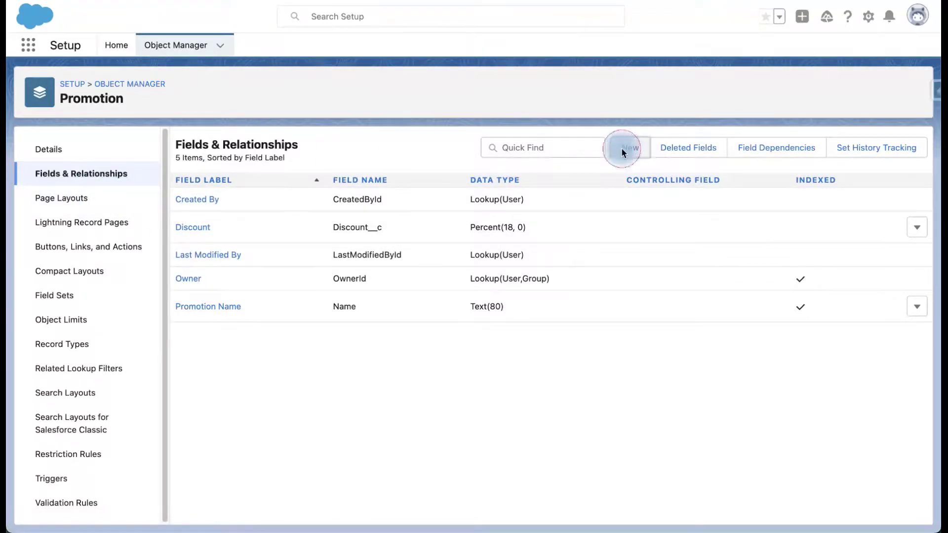
pyautogui.scroll(-5, 253, 286)
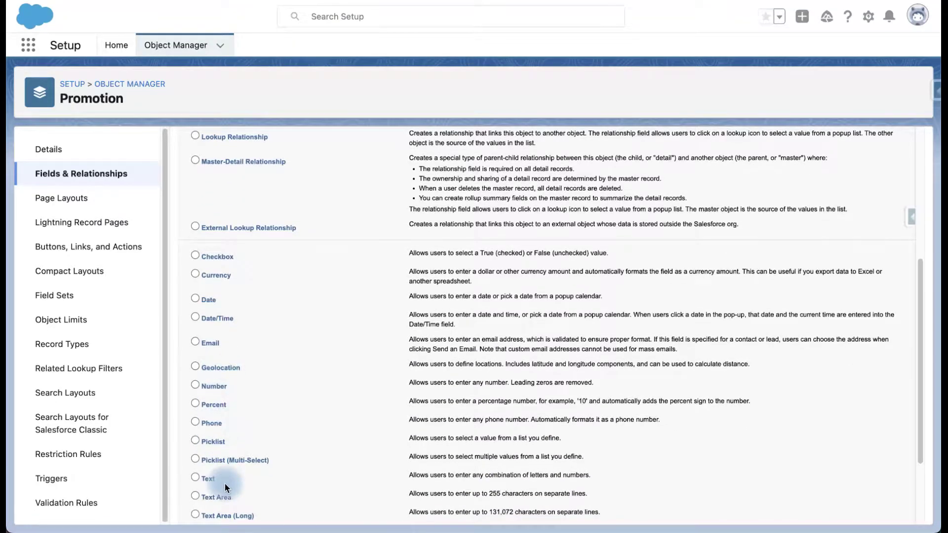
pyautogui.scroll(-1, 214, 433)
pyautogui.click(212, 431)
pyautogui.scroll(5, 401, 403)
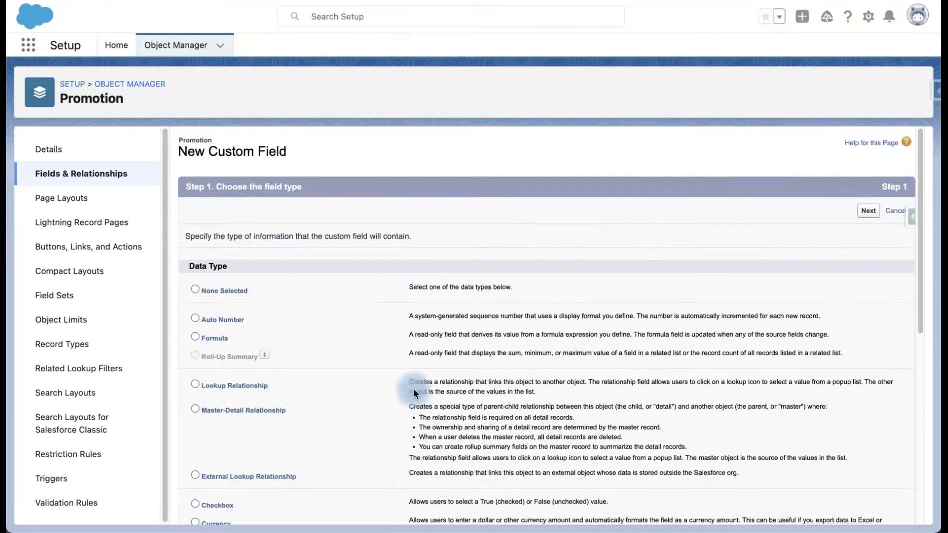
pyautogui.click(868, 212)
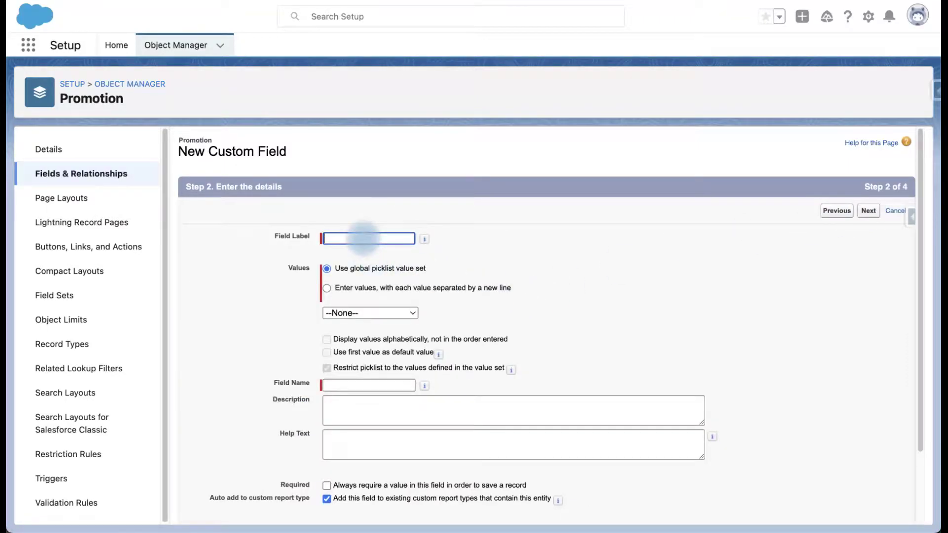
# Label the field Approval Status and enter the help article's values Pending, Approved, Rejected and Recalled as its own picklist values.
pyautogui.write('Approval Status')
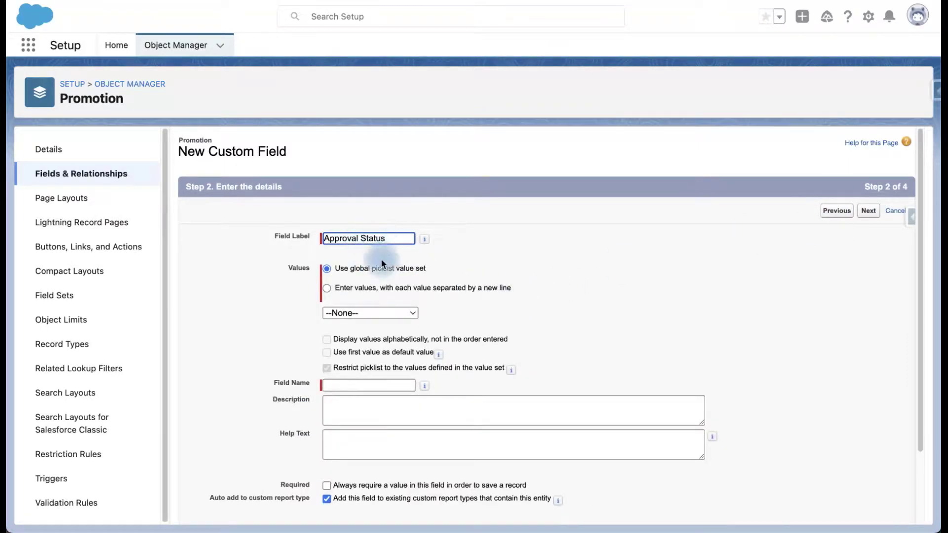
pyautogui.click(327, 288)
pyautogui.click(380, 347)
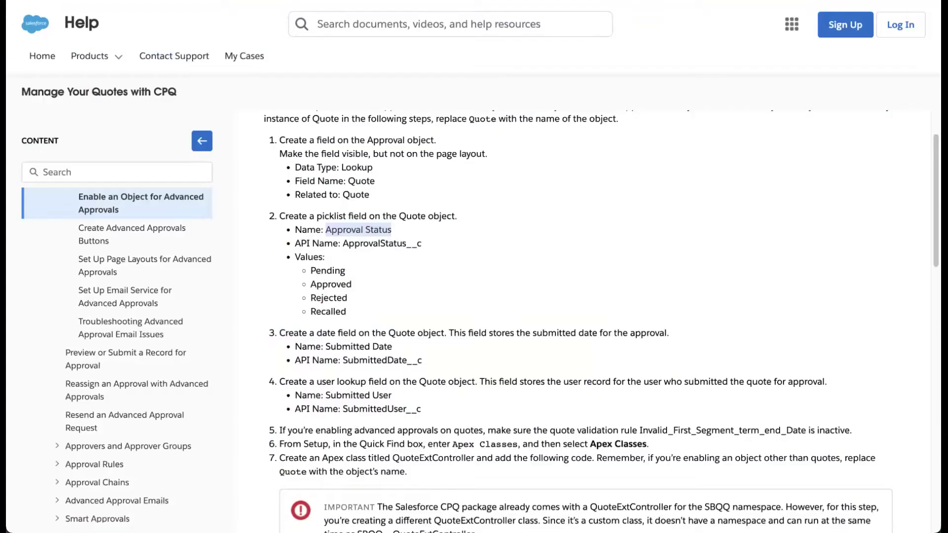
pyautogui.click(319, 281)
pyautogui.moveTo(320, 285); pyautogui.dragTo(352, 327)
pyautogui.hotkey('ctrl', 'c')
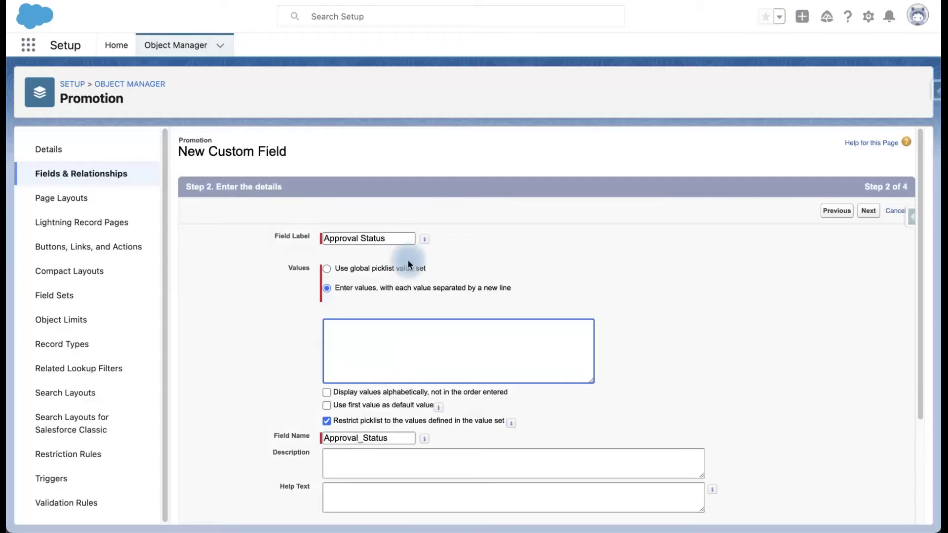
pyautogui.click(369, 361)
pyautogui.hotkey('ctrl', 'v')
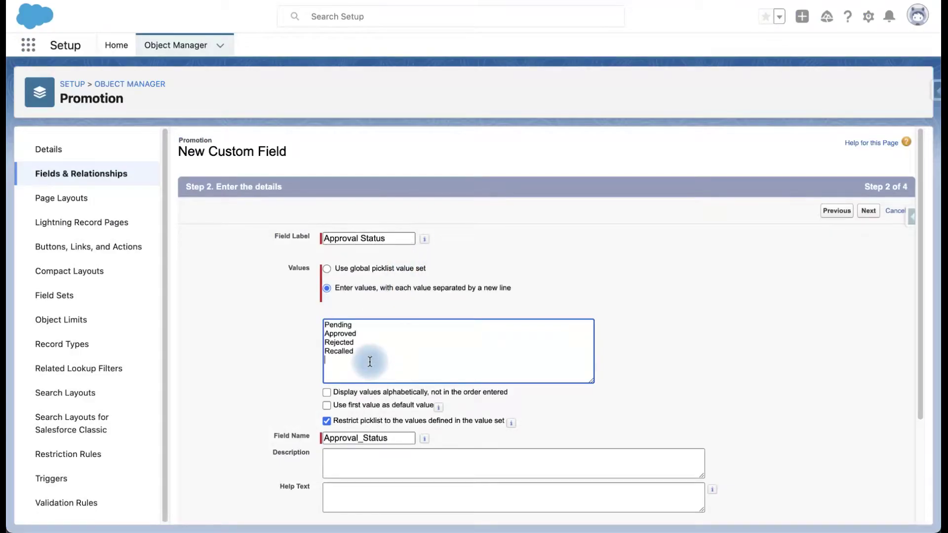
# Change the picklist's field name to ApprovalStatus, without the underscore.
pyautogui.scroll(-2, 369, 362)
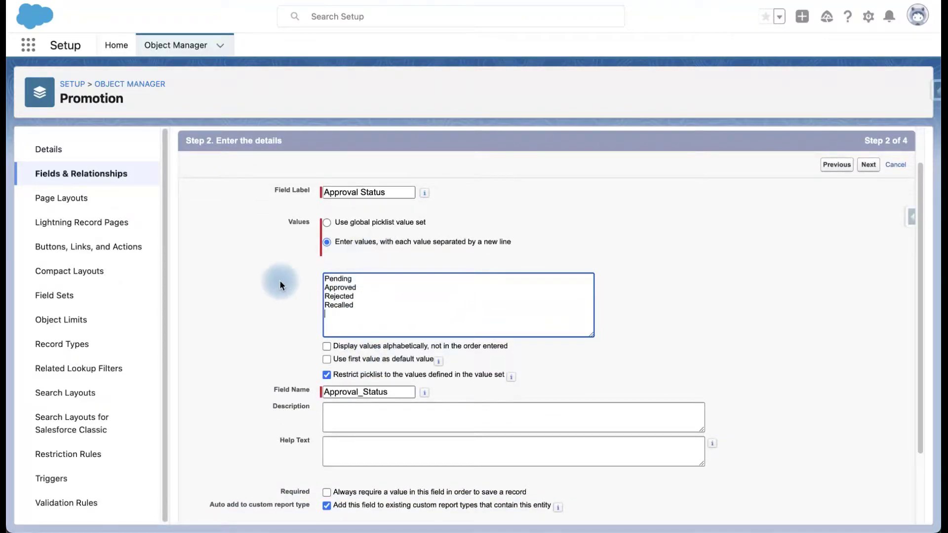
pyautogui.scroll(-3, 279, 282)
pyautogui.scroll(2, 316, 330)
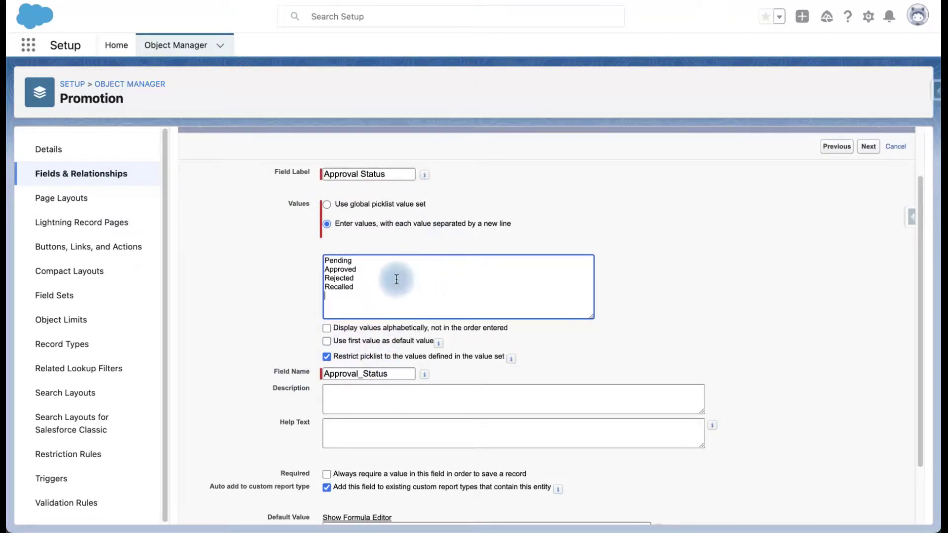
pyautogui.scroll(-2, 396, 280)
pyautogui.click(366, 330)
pyautogui.press('BackSpace')
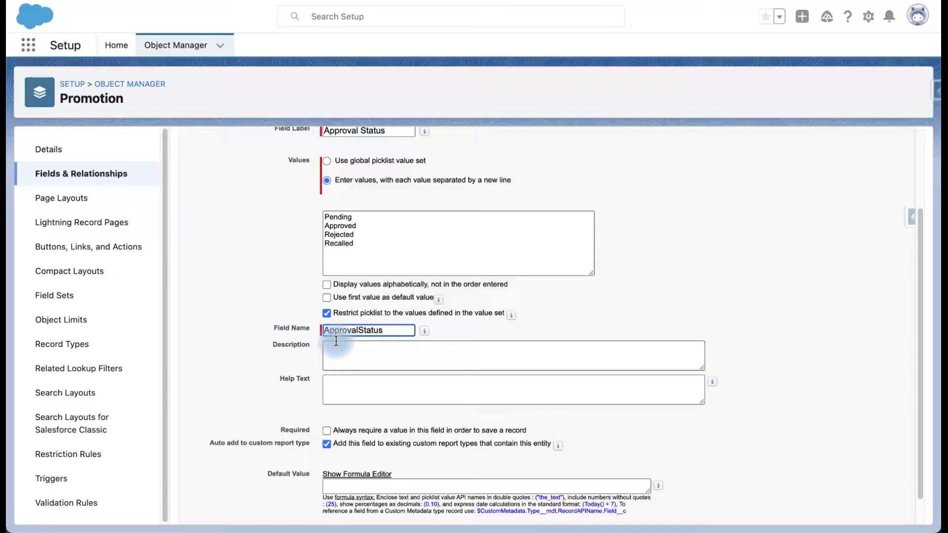
pyautogui.scroll(-1, 422, 359)
pyautogui.scroll(3, 422, 358)
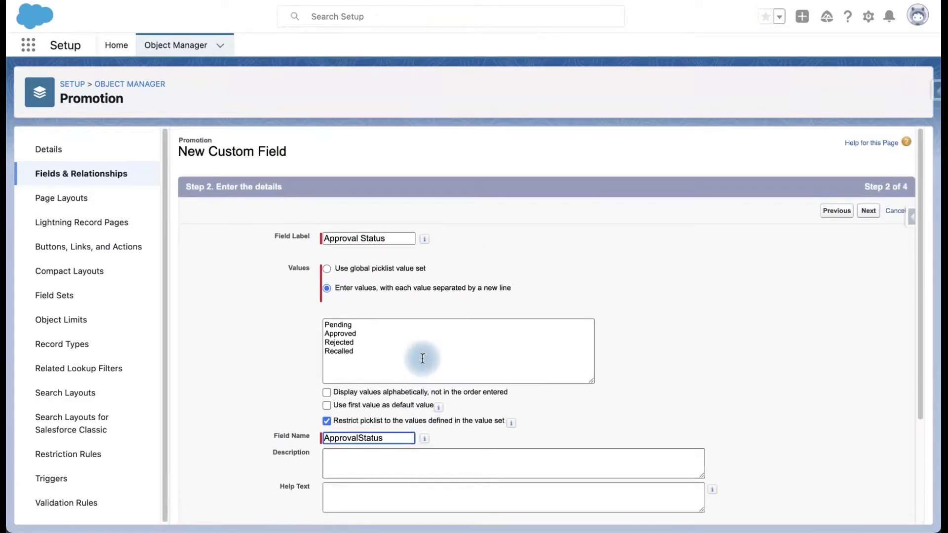
# Make the Approval Status field visible to all profiles, then save it and start another new field.
pyautogui.click(870, 212)
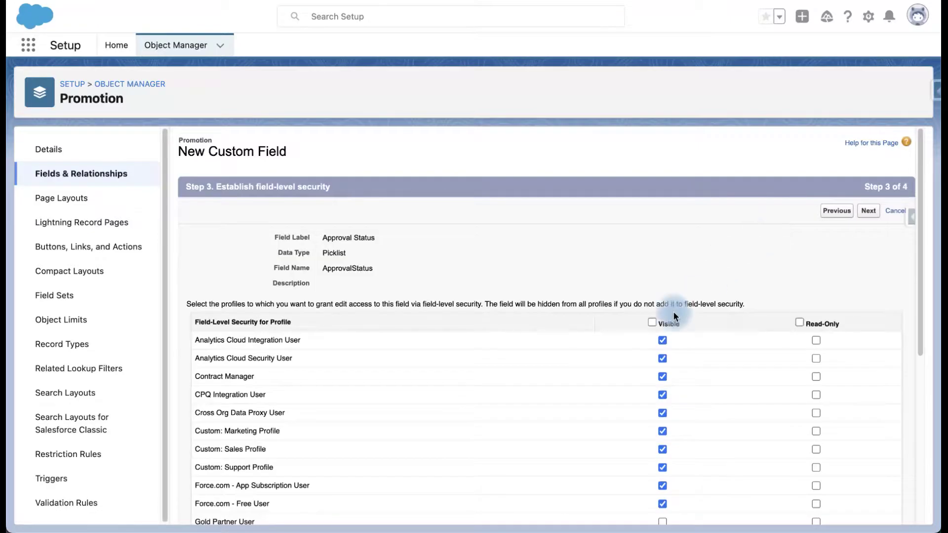
pyautogui.click(868, 211)
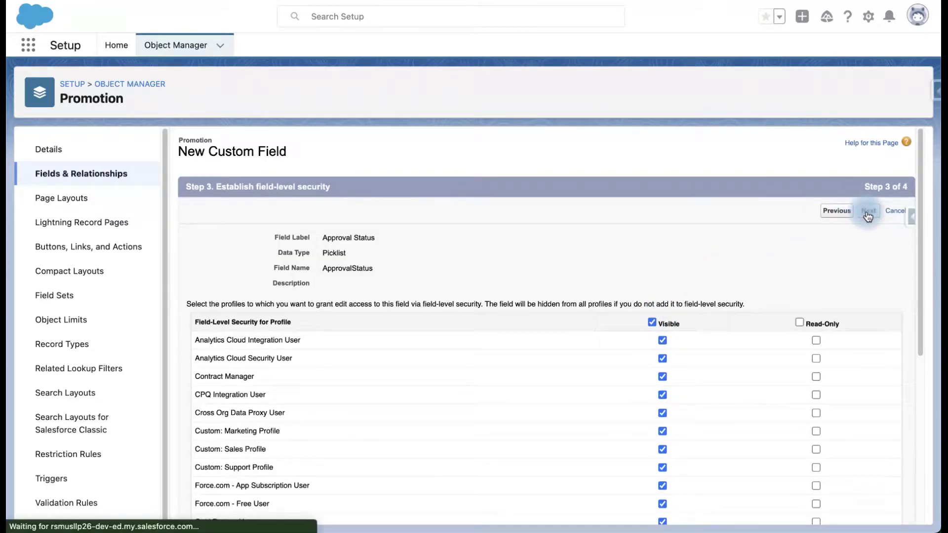
pyautogui.click(844, 212)
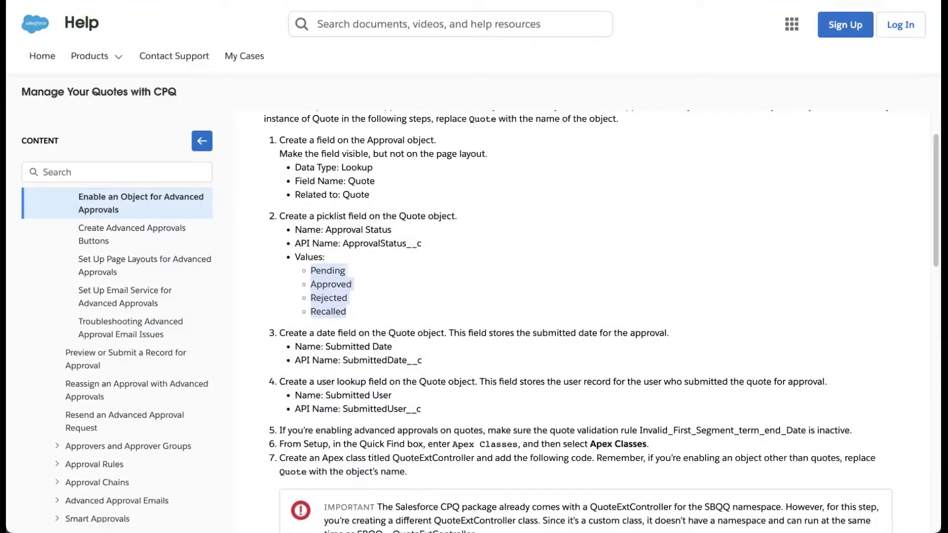
# Copy the name Submitted Date from the help article's date field section and choose Date as the new Promotion field's type.
pyautogui.scroll(-2, 475, 222)
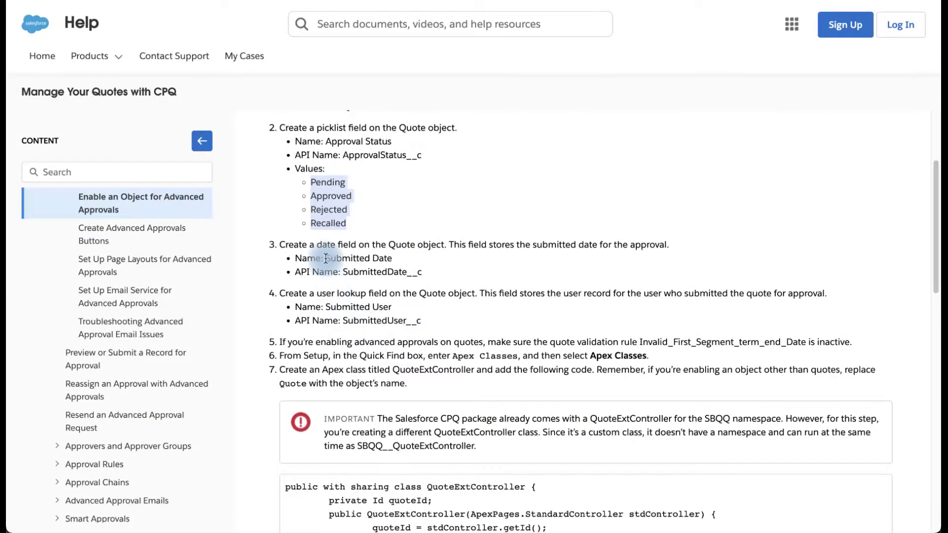
pyautogui.moveTo(326, 259); pyautogui.dragTo(397, 262)
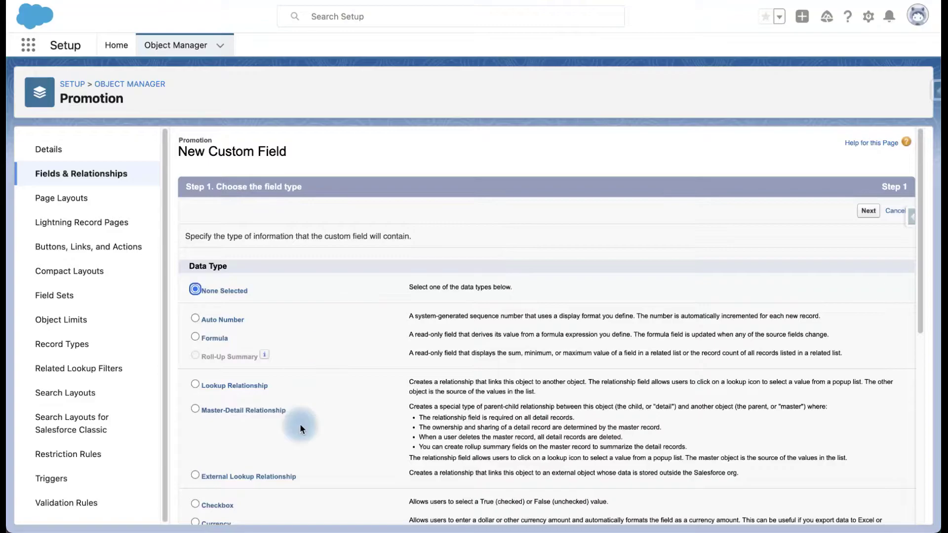
pyautogui.scroll(-3, 300, 426)
pyautogui.click(194, 398)
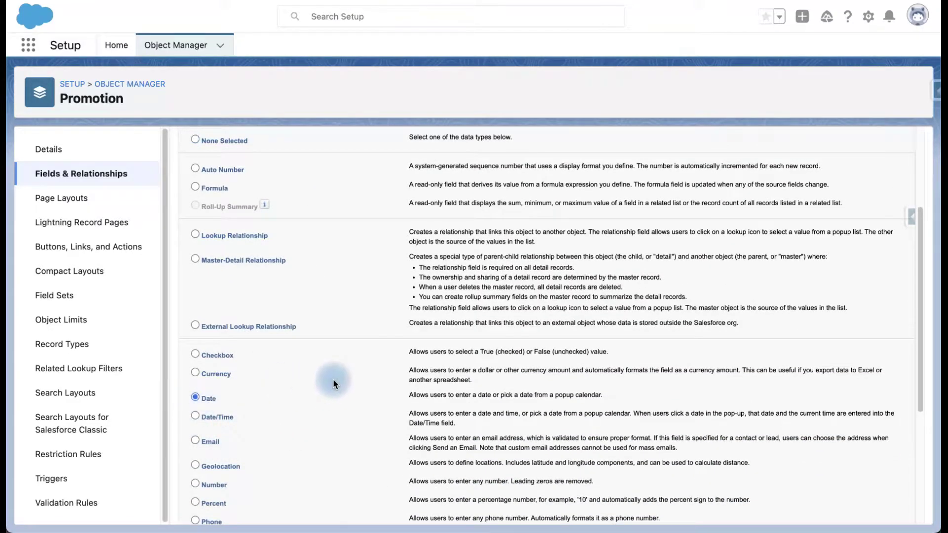
pyautogui.scroll(3, 333, 378)
pyautogui.click(864, 215)
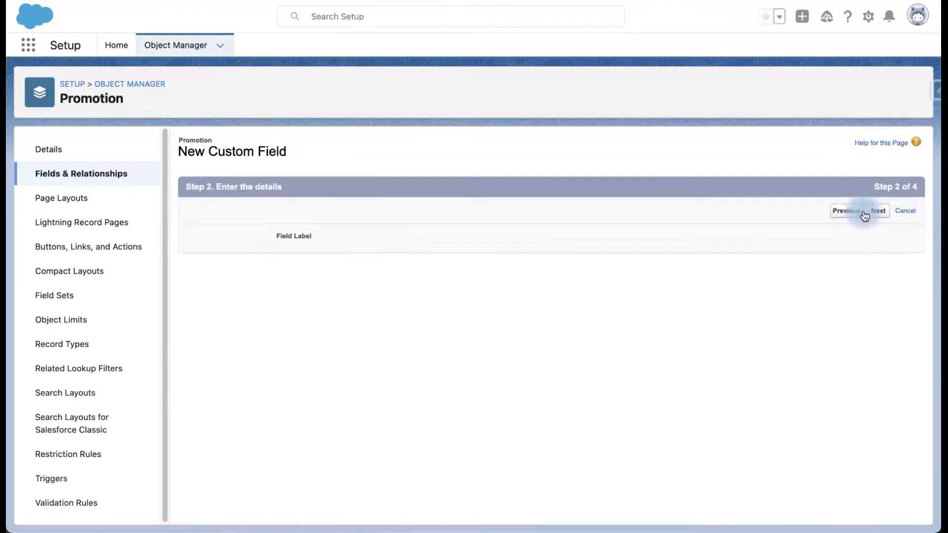
# Label the date field Submitted Date, change its field name to SubmittedDate without the underscore, and continue to field-level security.
pyautogui.click(358, 239)
pyautogui.press('Down')
pyautogui.press('Down')
pyautogui.press('Down')
pyautogui.press('Down')
pyautogui.press('Return')
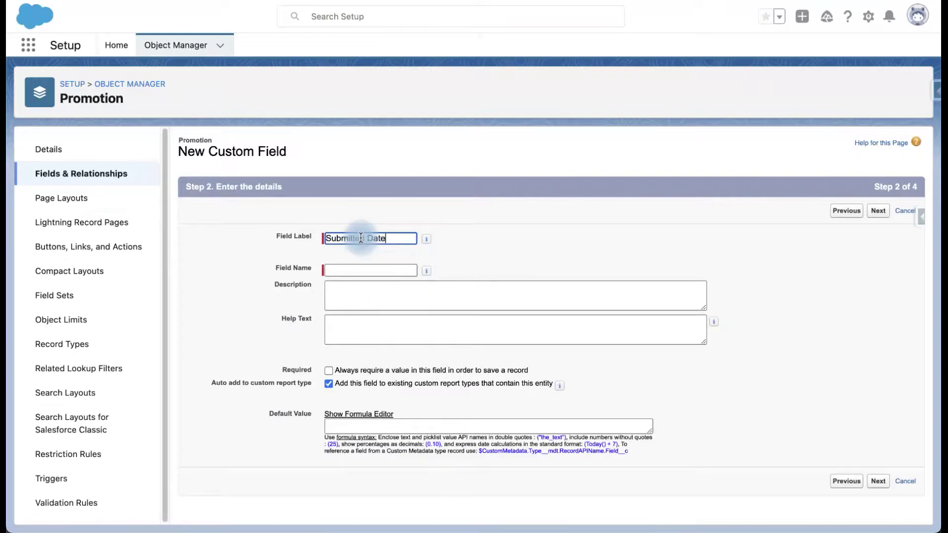
pyautogui.click(295, 254)
pyautogui.moveTo(389, 270); pyautogui.dragTo(366, 270)
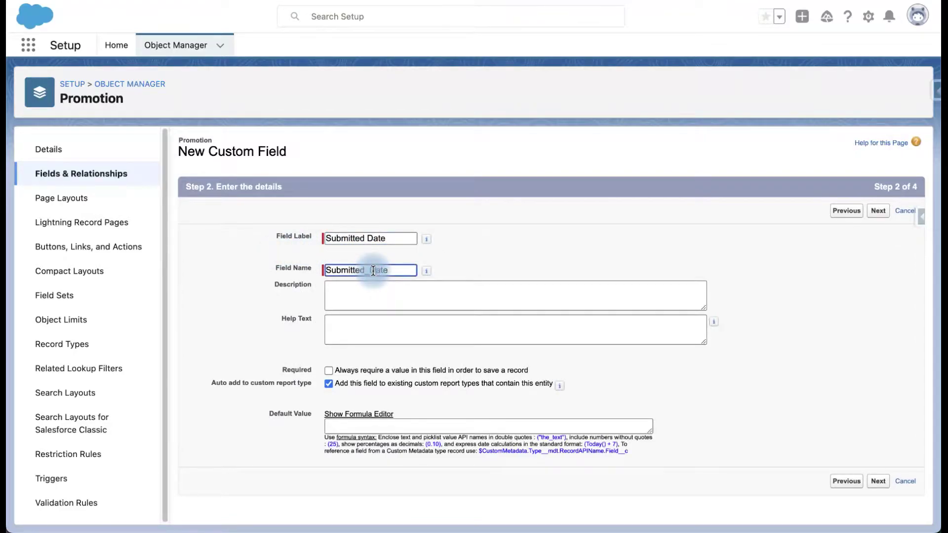
pyautogui.write('Date')
pyautogui.click(555, 235)
pyautogui.click(877, 211)
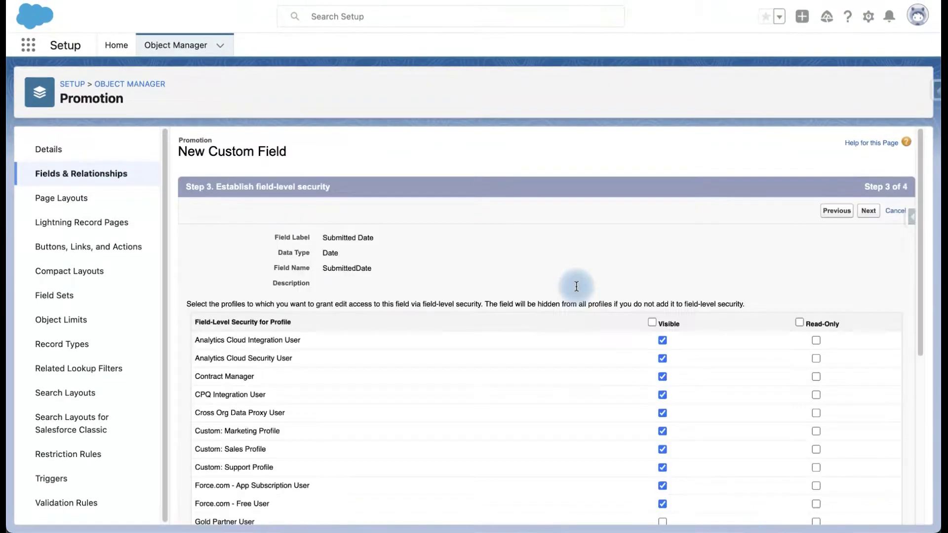
# Make the Submitted Date field visible to all profiles, then save it and start another new field.
pyautogui.click(651, 323)
pyautogui.scroll(-10, 630, 439)
pyautogui.scroll(10, 630, 439)
pyautogui.click(839, 240)
pyautogui.click(870, 213)
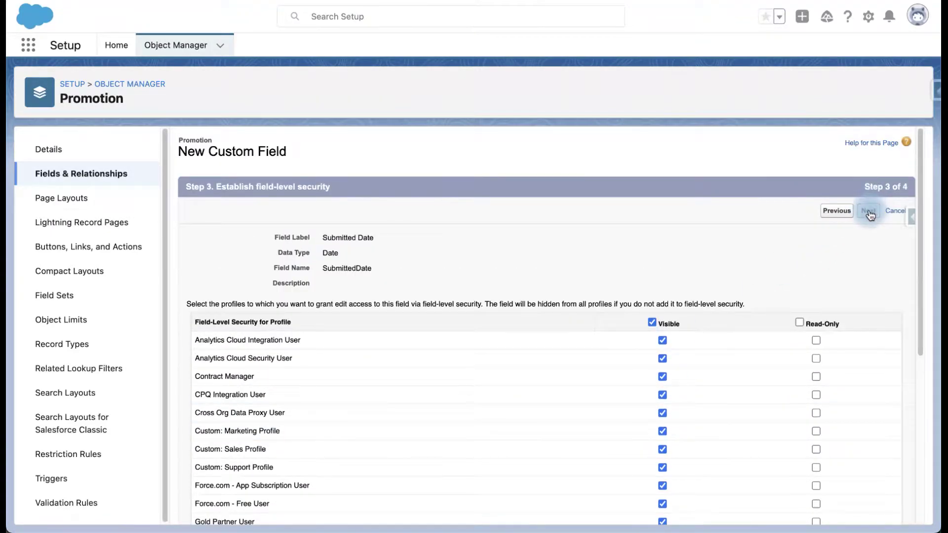
pyautogui.click(842, 211)
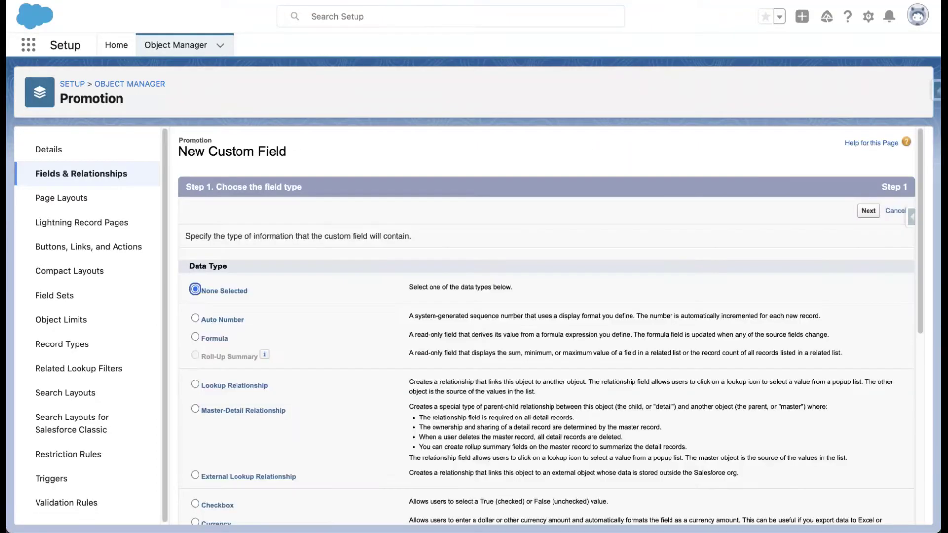
# Copy the name Submitted User from the help article and choose Lookup Relationship as the new Promotion field's type.
pyautogui.press('super+Tab')
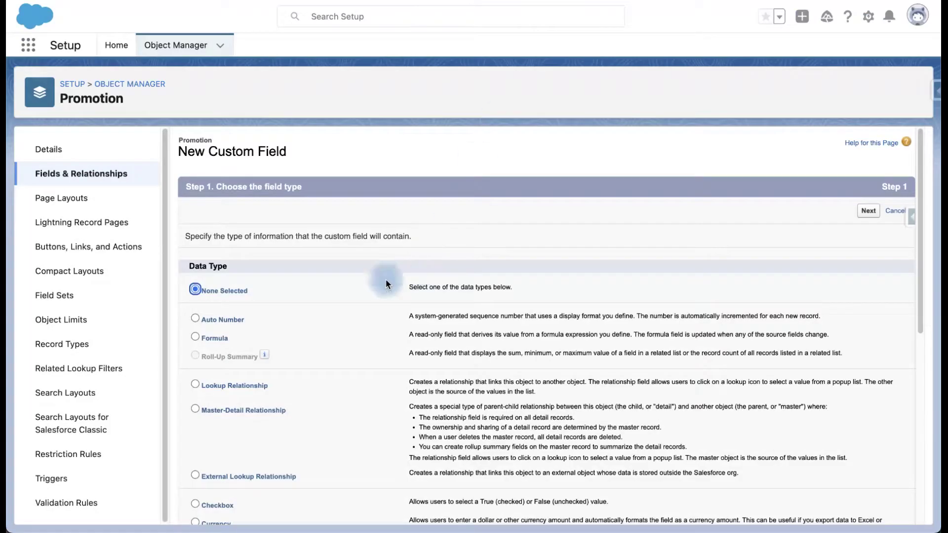
pyautogui.scroll(-1, 262, 414)
pyautogui.click(234, 357)
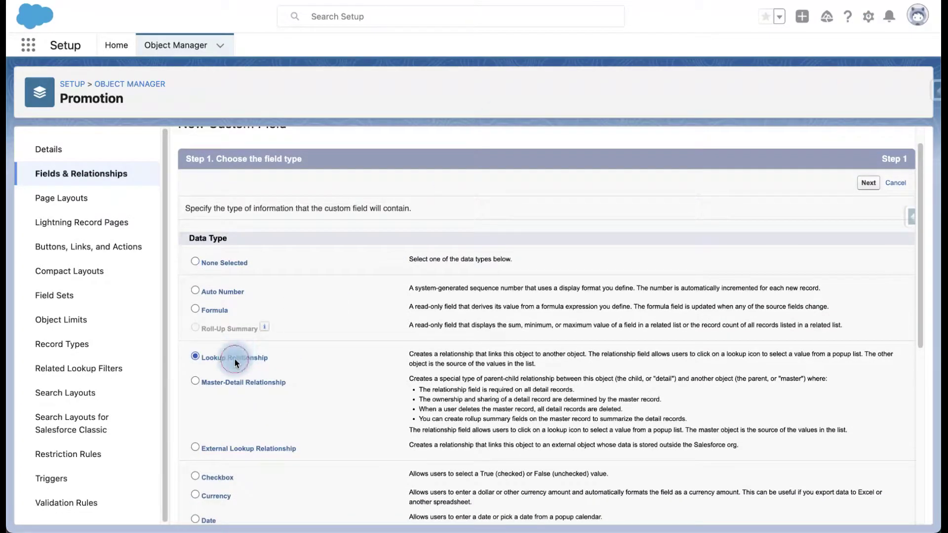
pyautogui.click(868, 183)
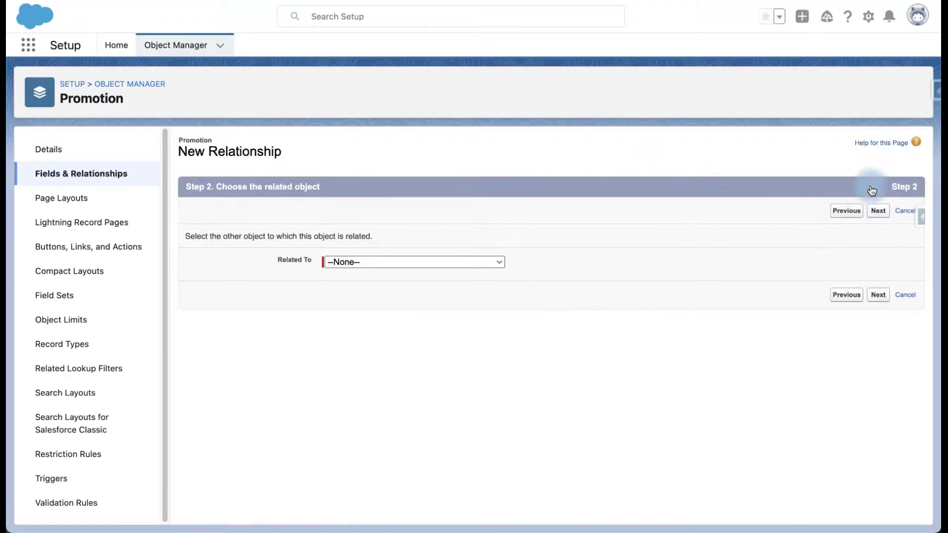
# Relate the lookup field to the User object and continue to its label and name.
pyautogui.click(404, 262)
pyautogui.write('us')
pyautogui.press('Down')
pyautogui.press('Down')
pyautogui.press('Down')
pyautogui.press('Down')
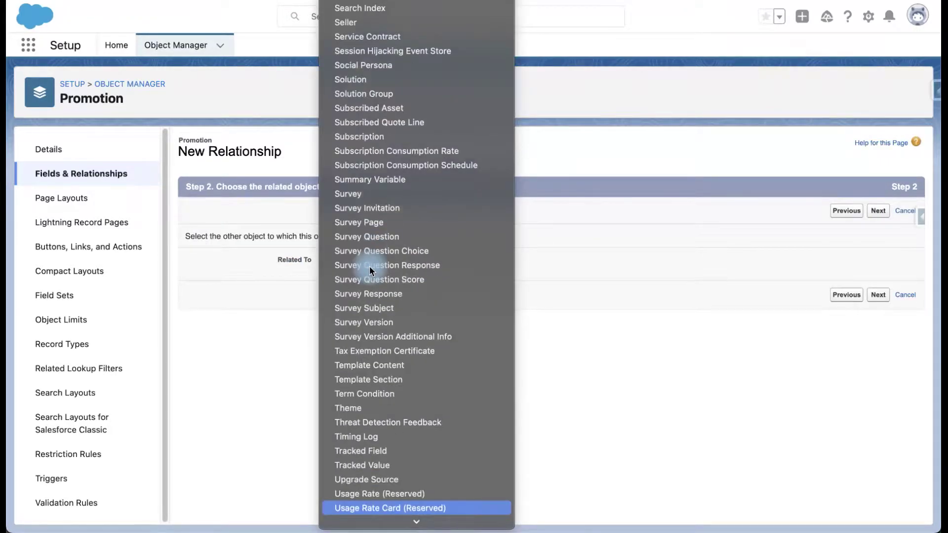
pyautogui.press('Up')
pyautogui.press('Return')
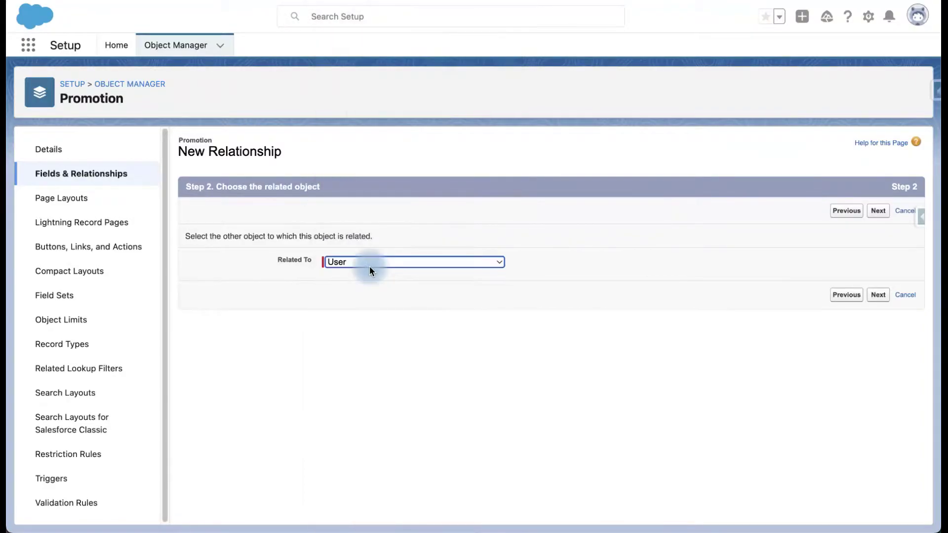
pyautogui.click(878, 210)
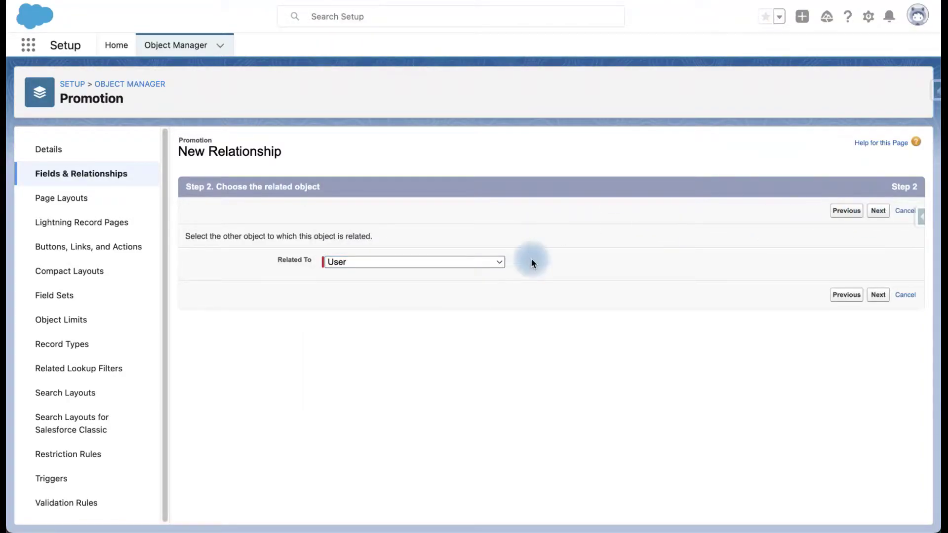
# Label the lookup field Submitted User, remove the underscore so its field name is SubmittedUser, and continue to field-level security.
pyautogui.write('Submitted User')
pyautogui.click(338, 253)
pyautogui.click(372, 270)
pyautogui.press('BackSpace')
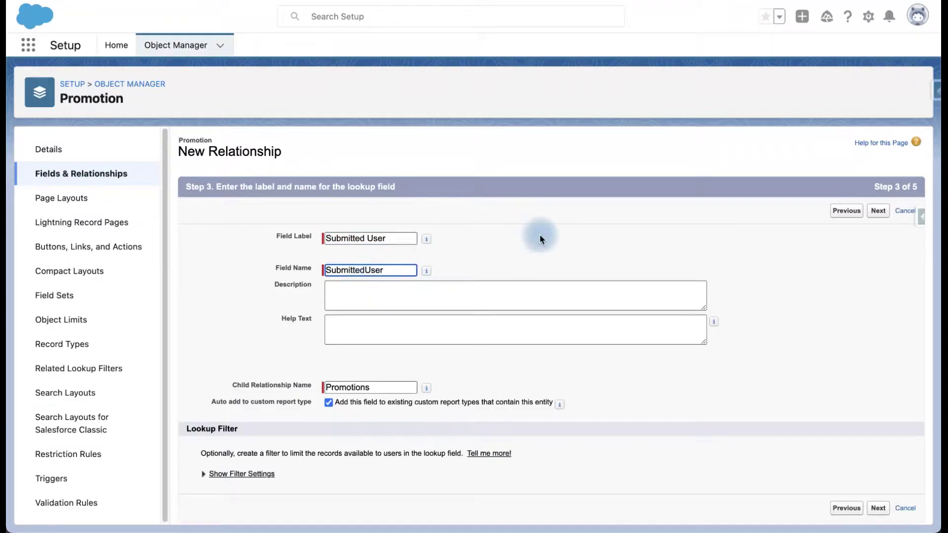
pyautogui.click(873, 215)
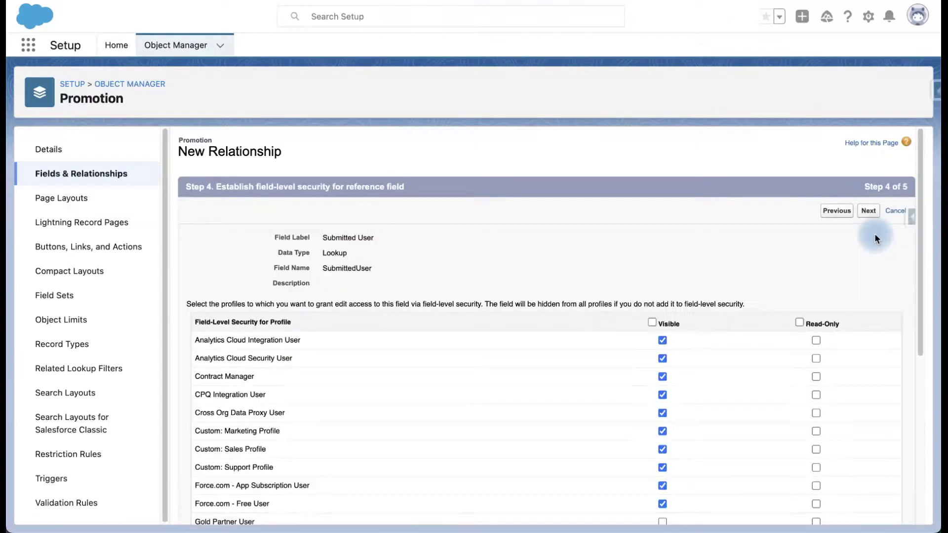
# Make the Submitted User field visible to all profiles, keep it on the Promotion Layout, and save it.
pyautogui.click(652, 322)
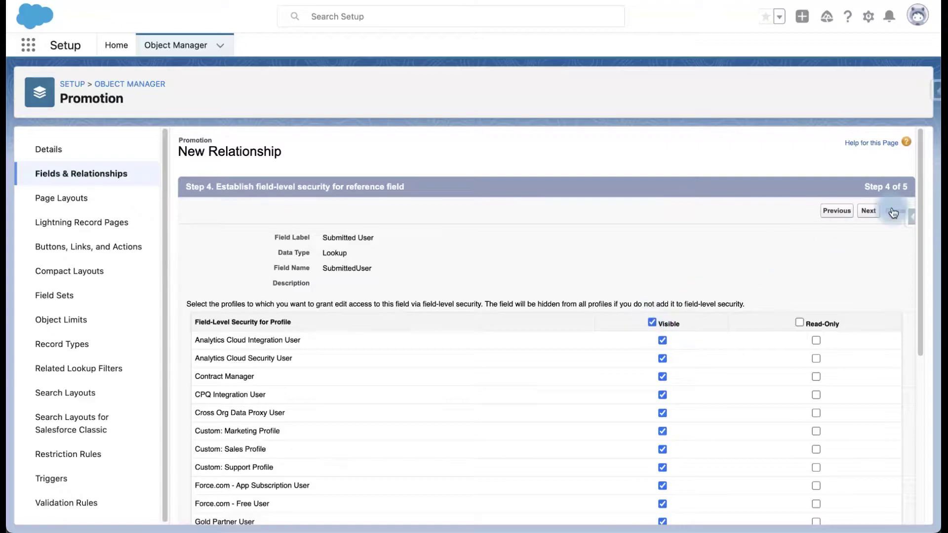
pyautogui.click(867, 214)
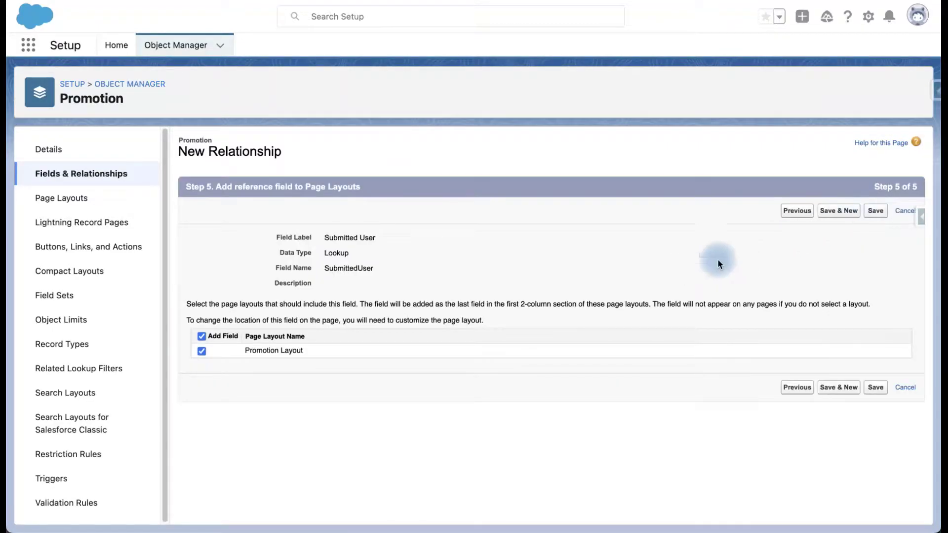
pyautogui.click(875, 212)
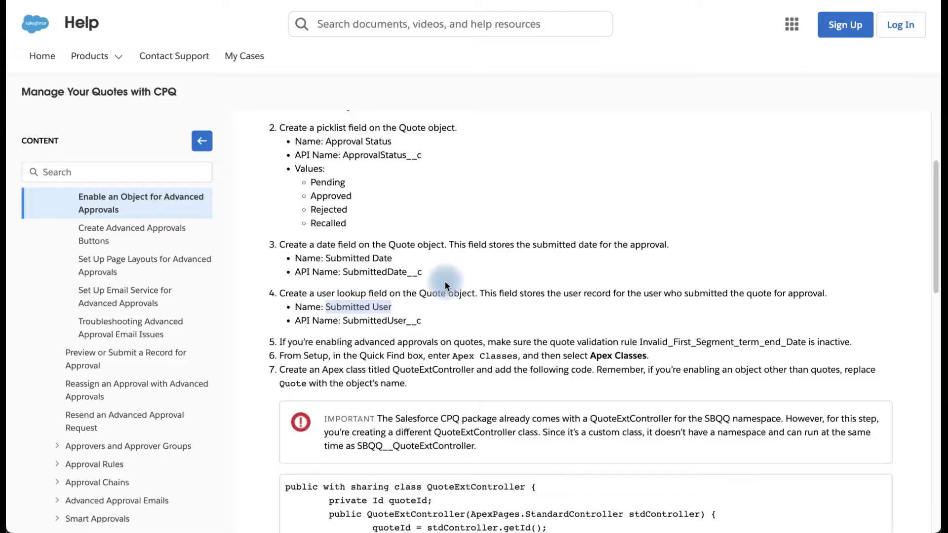
# Copy the full QuoteExtController class code from step 7 of the help article into a new Apex class in Salesforce Setup.
pyautogui.scroll(-5, 415, 392)
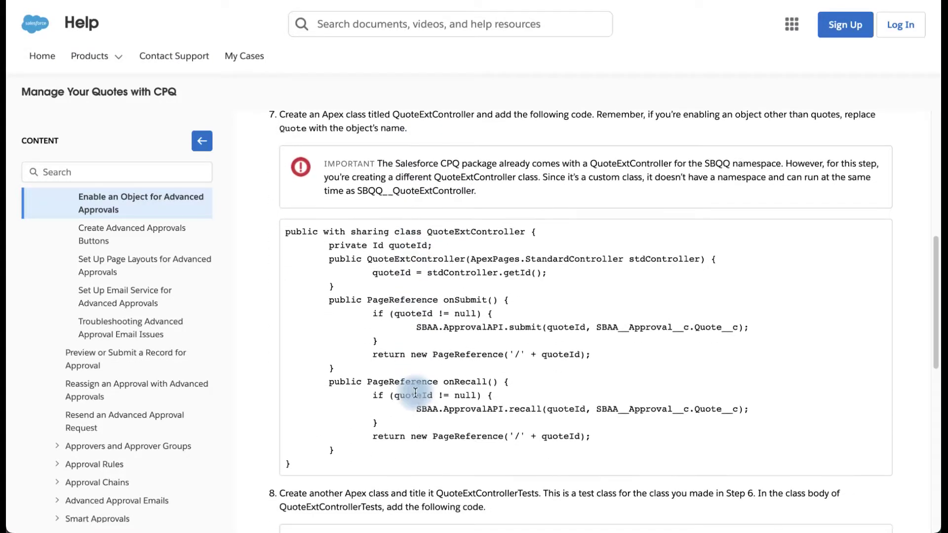
pyautogui.scroll(-1, 415, 392)
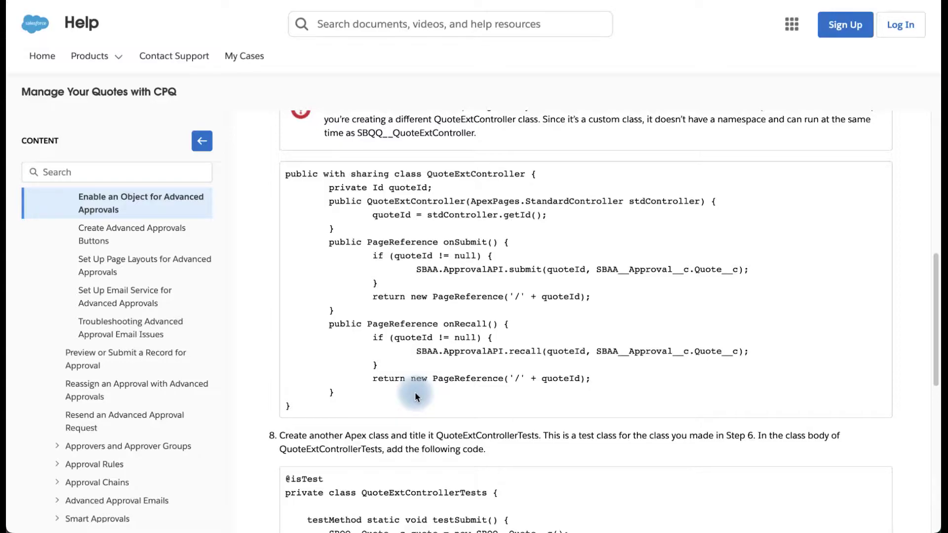
pyautogui.scroll(-2, 450, 246)
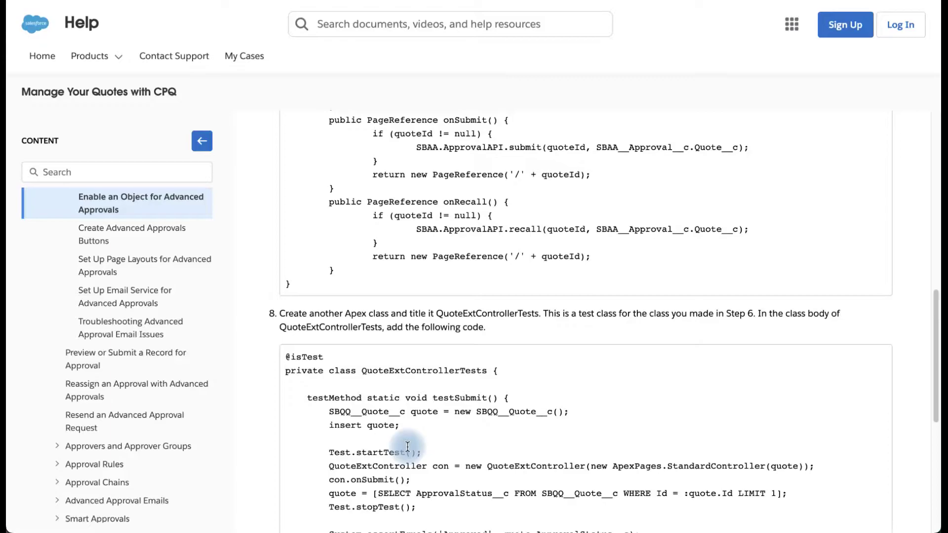
pyautogui.scroll(-3, 407, 447)
pyautogui.scroll(6, 407, 445)
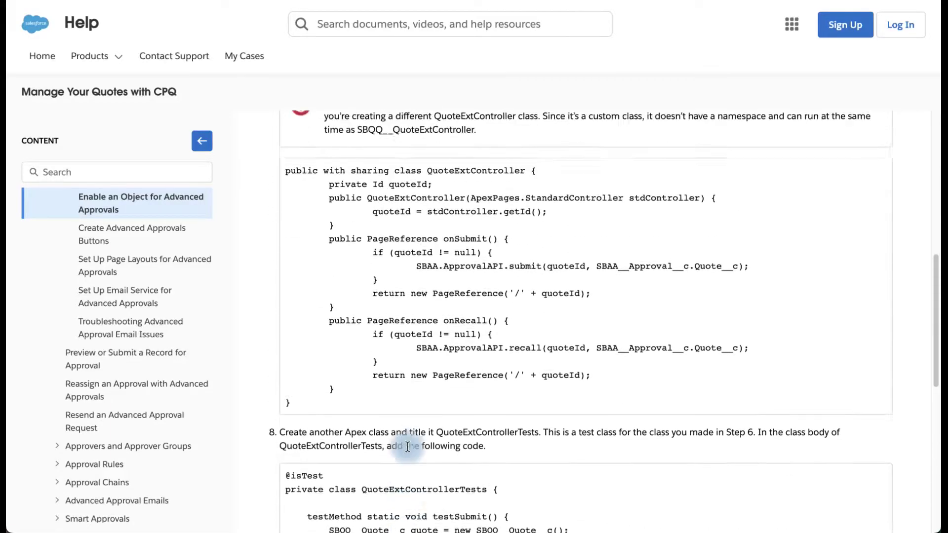
pyautogui.moveTo(286, 222); pyautogui.dragTo(295, 457)
pyautogui.press('super+c')
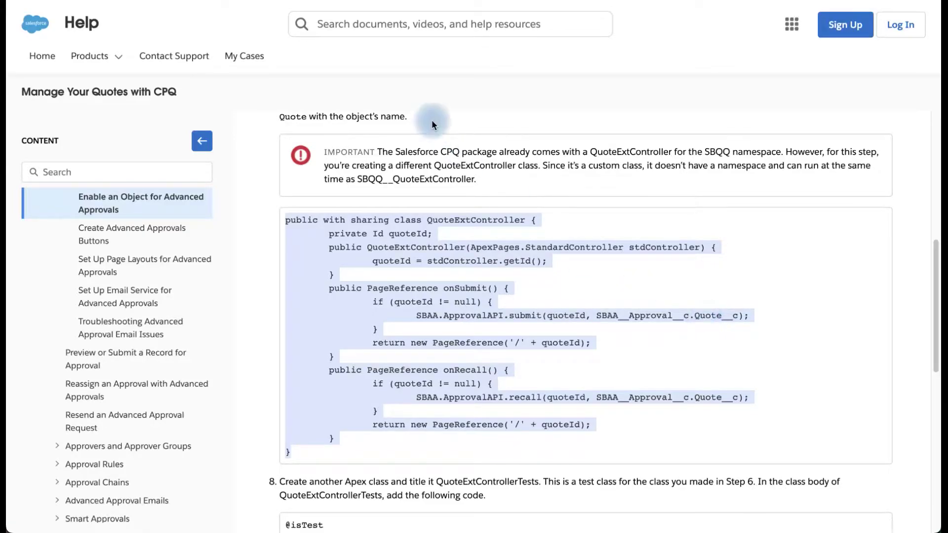
pyautogui.click(322, 1)
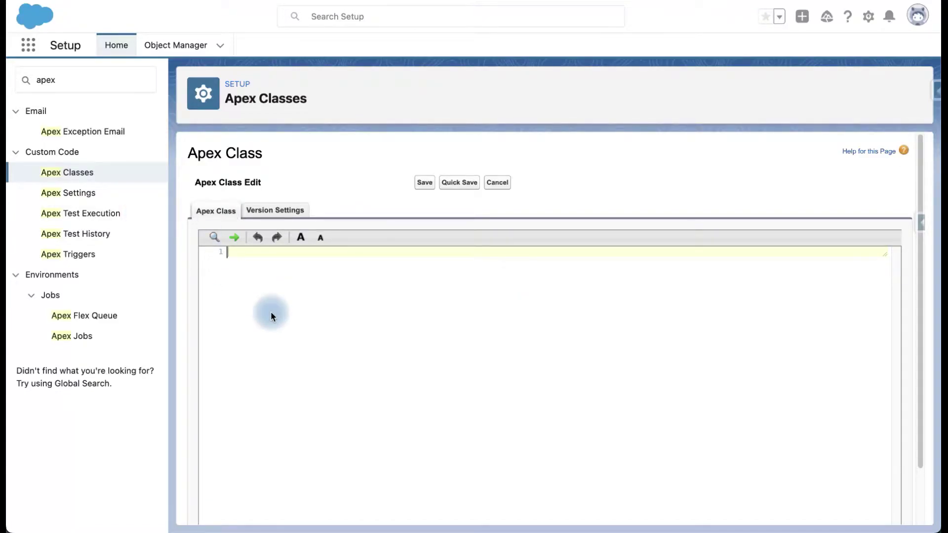
pyautogui.press('super+v')
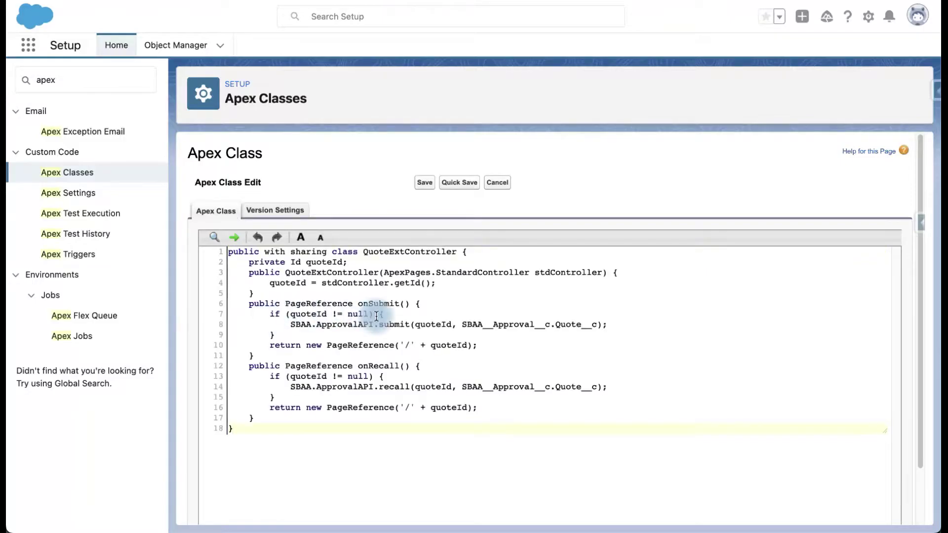
# Rename both the class and its constructor to PromotionExtController in the pasted Apex code.
pyautogui.click(366, 252)
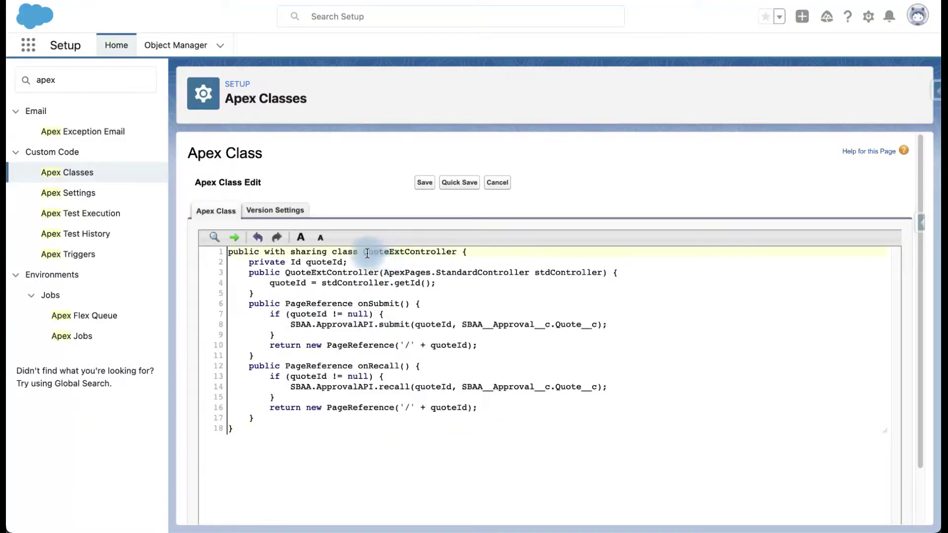
pyautogui.press('Delete')
pyautogui.press('Delete')
pyautogui.press('Delete')
pyautogui.press('Delete')
pyautogui.press('Delete')
pyautogui.write('Promotion')
pyautogui.doubleClick(407, 252)
pyautogui.hotkey('ctrl', 'c')
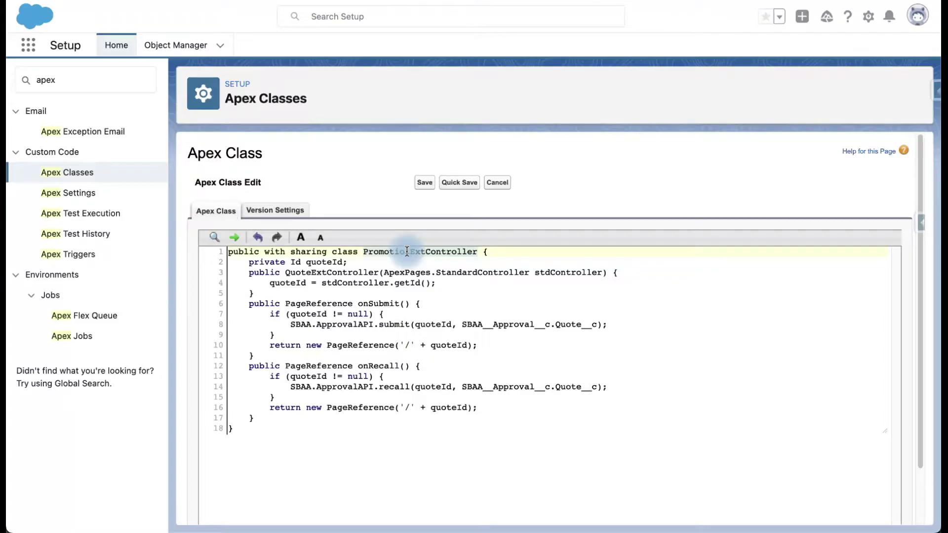
pyautogui.doubleClick(323, 278)
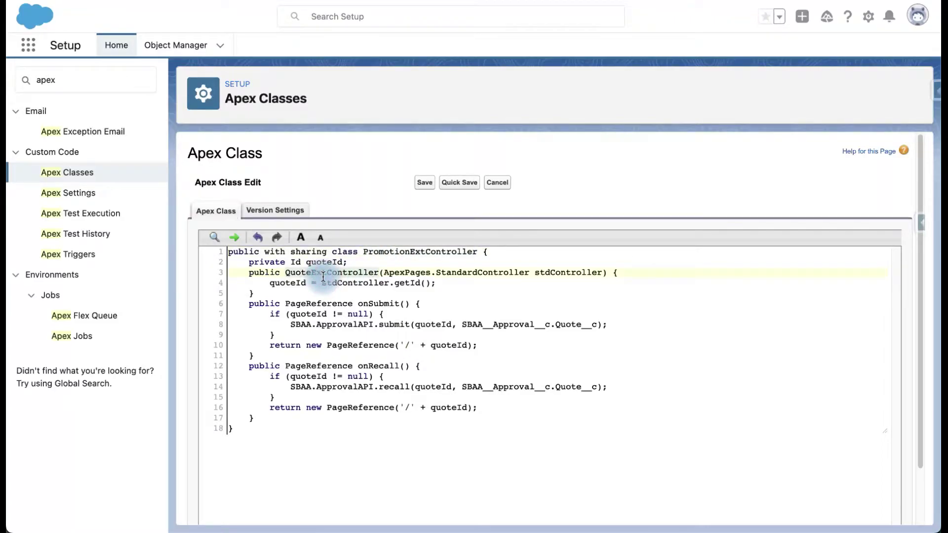
pyautogui.hotkey('ctrl', 'v')
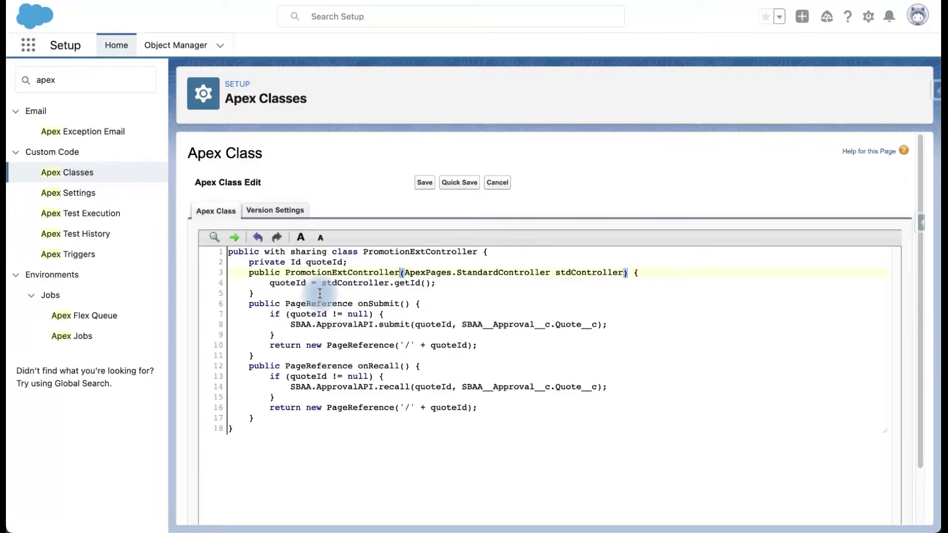
pyautogui.click(351, 354)
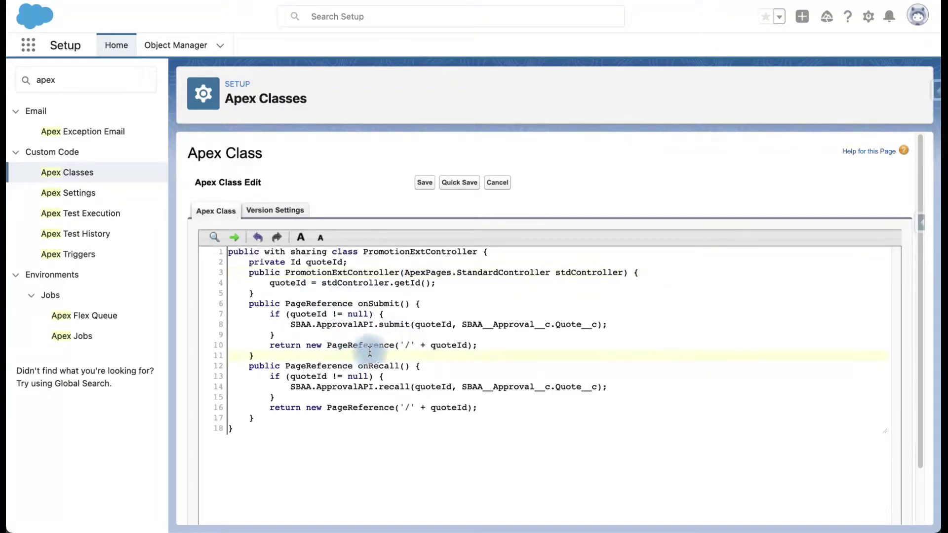
pyautogui.click(325, 262)
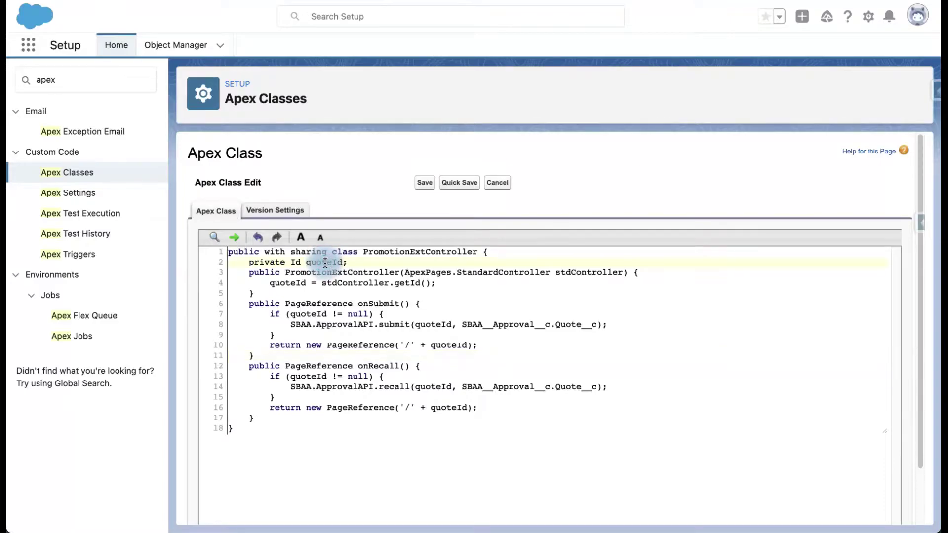
pyautogui.click(272, 284)
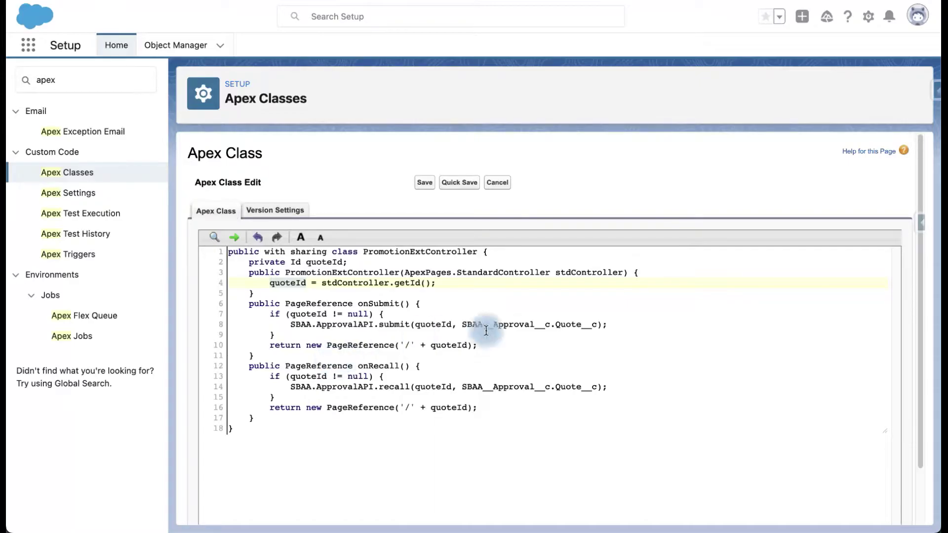
pyautogui.click(518, 334)
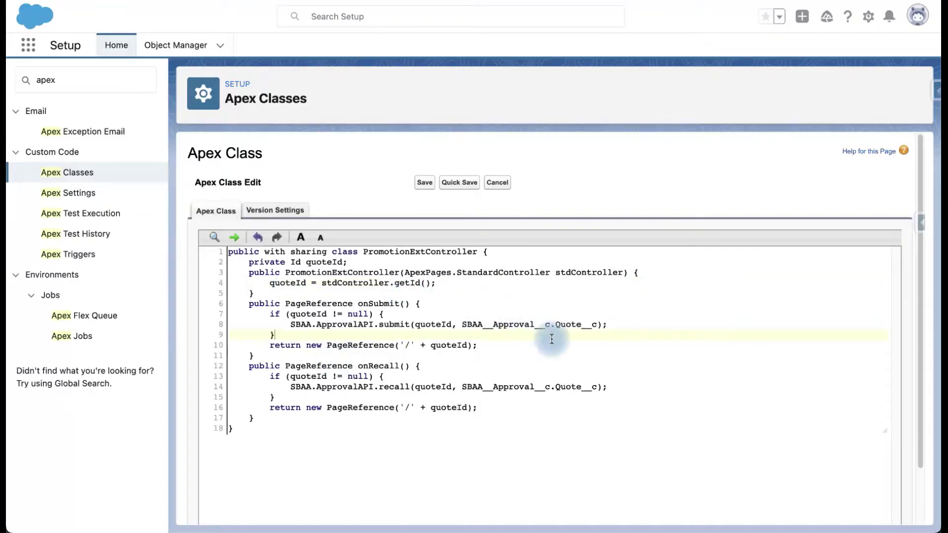
# Change the field reference in both the submit and recall calls of the controller class to SBAA__Approval__c.Promotion__c.
pyautogui.click(572, 326)
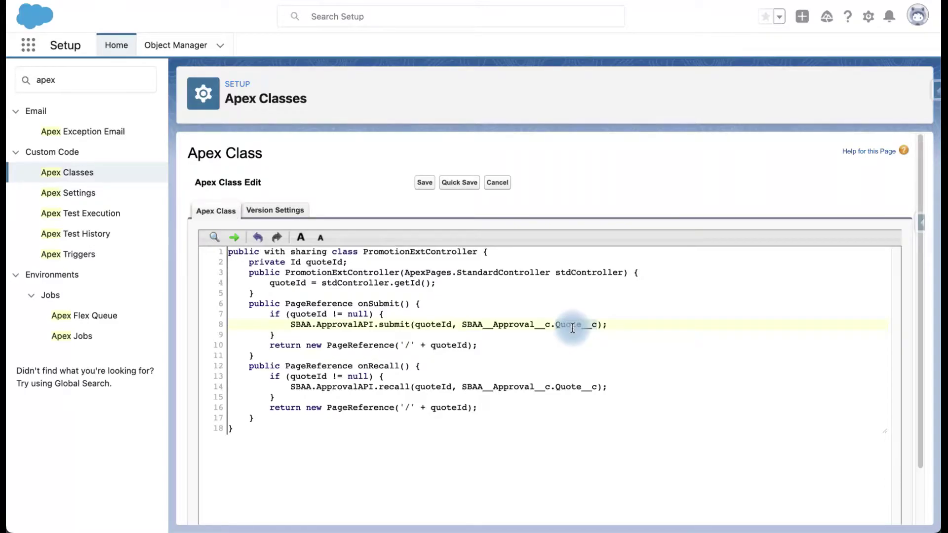
pyautogui.write('Promotion__c')
pyautogui.click(563, 389)
pyautogui.doubleClick(563, 388)
pyautogui.write('Promotion')
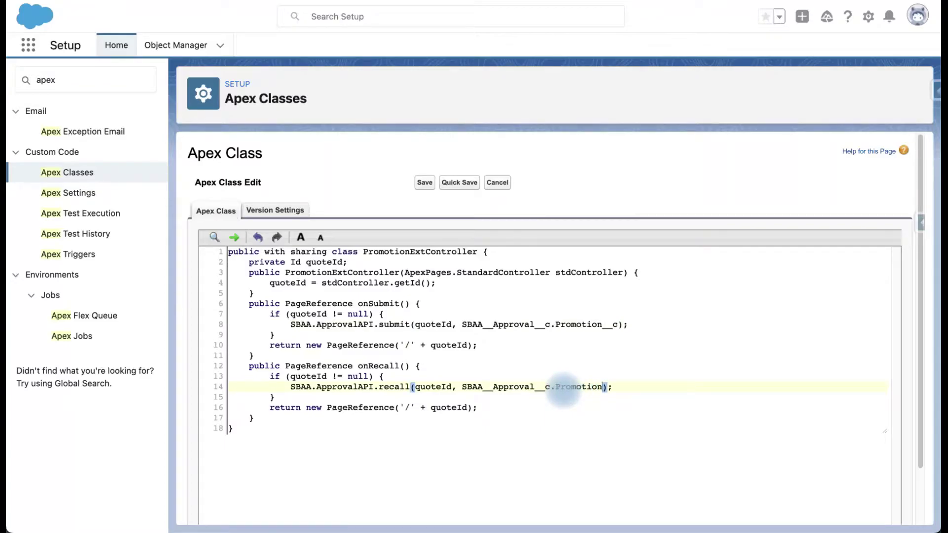
pyautogui.write('__c')
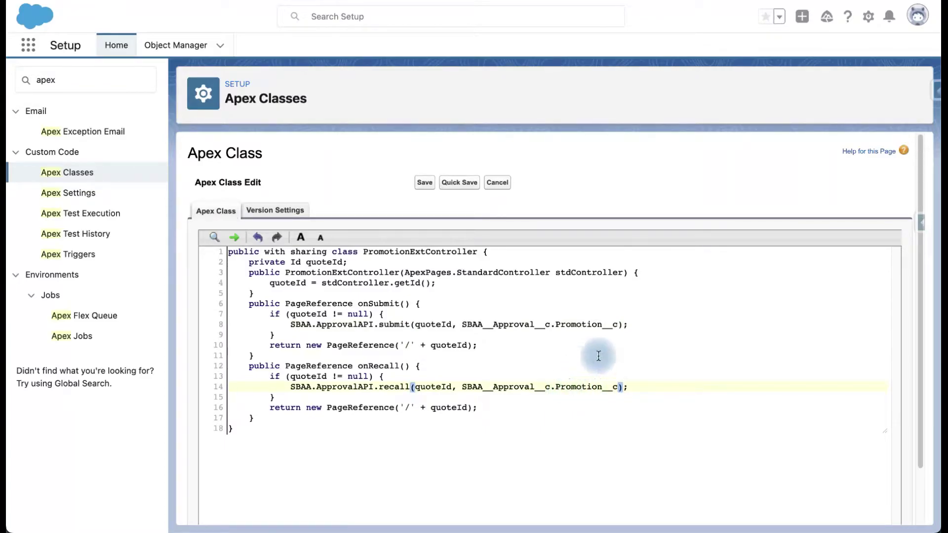
pyautogui.click(559, 363)
# Save the PromotionExtController class and start another new Apex class from the Apex Classes list.
pyautogui.click(451, 183)
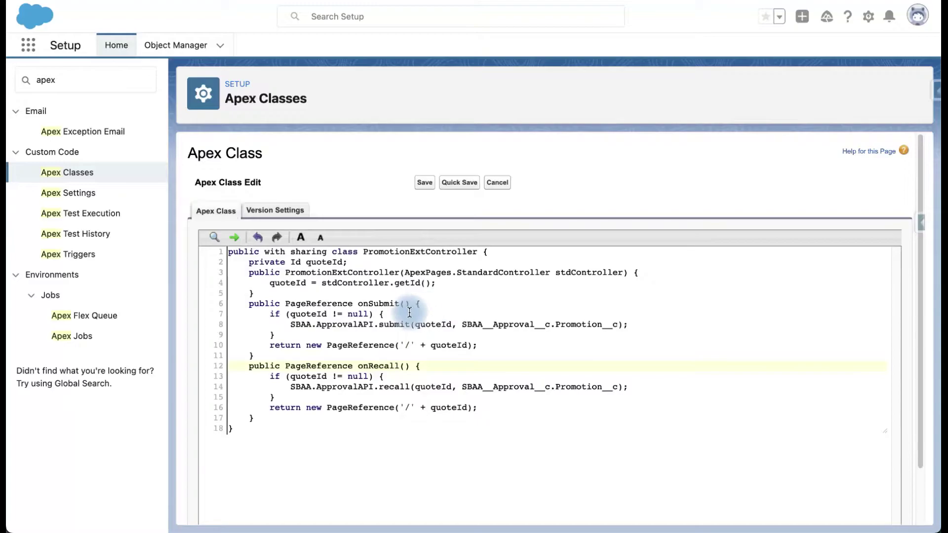
pyautogui.click(420, 186)
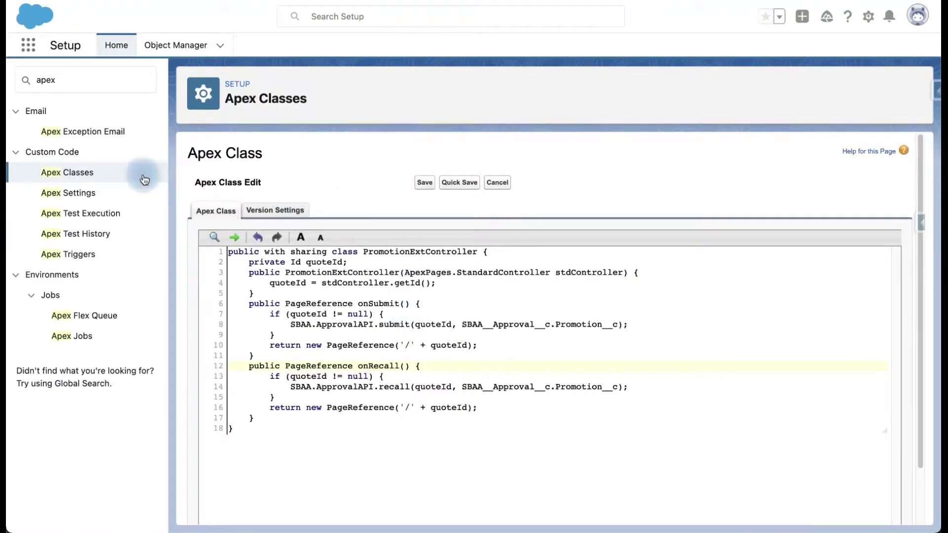
pyautogui.click(72, 175)
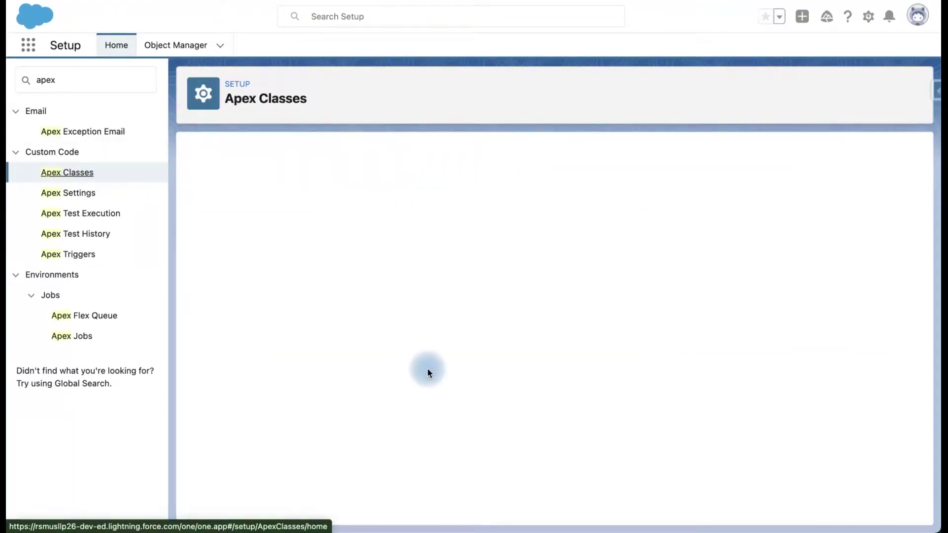
pyautogui.click(493, 317)
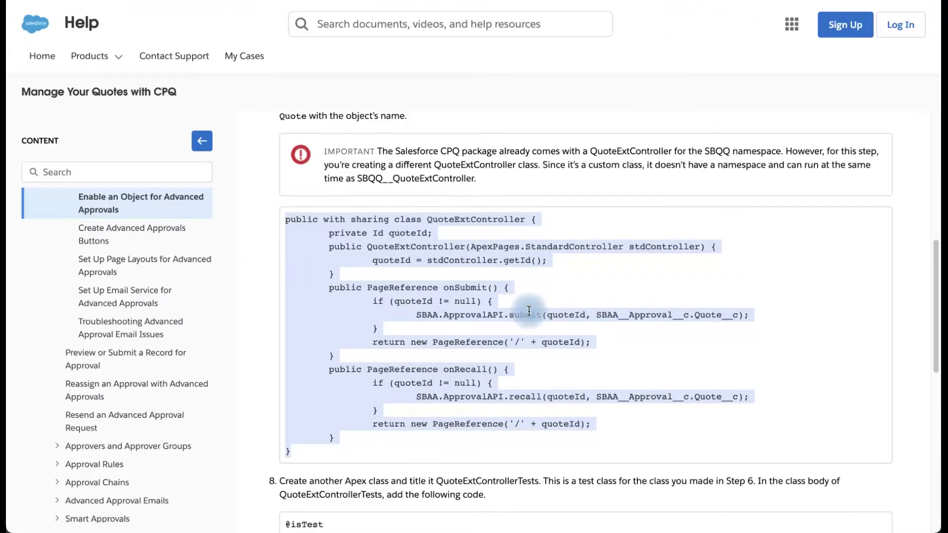
# Copy the full QuoteExtControllerTests code from step 8 of the help article into the new Apex class in Salesforce Setup.
pyautogui.scroll(-8, 528, 310)
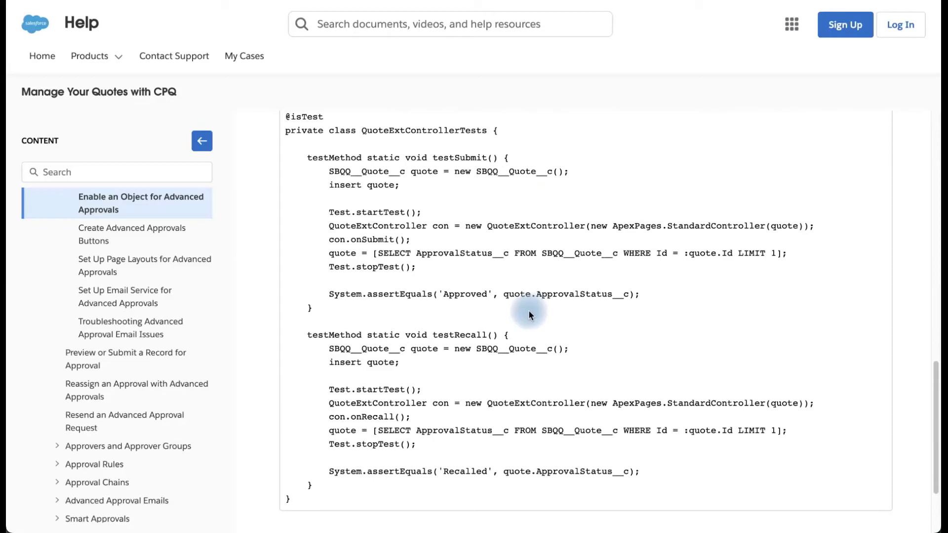
pyautogui.scroll(1, 336, 212)
pyautogui.scroll(-1, 339, 215)
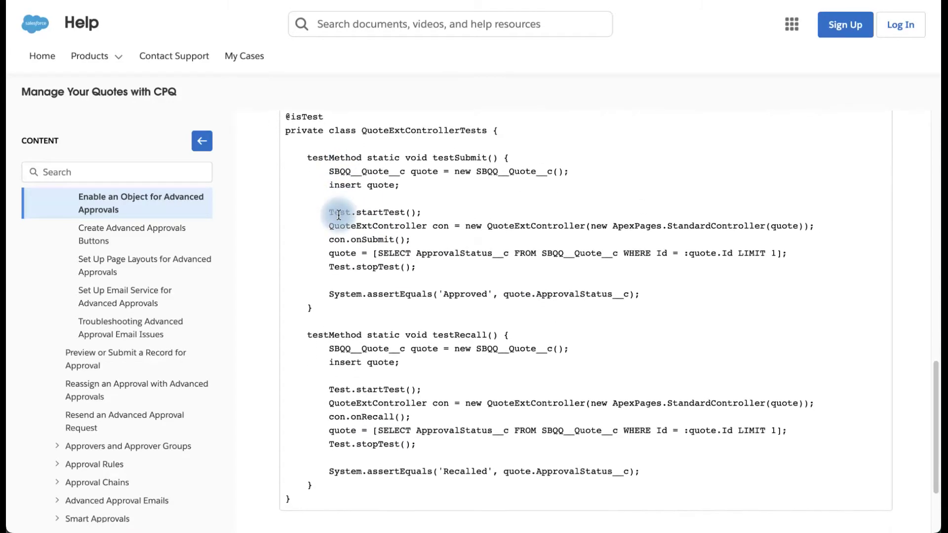
pyautogui.moveTo(285, 118); pyautogui.dragTo(297, 468)
pyautogui.hotkey('ctrl', 'c')
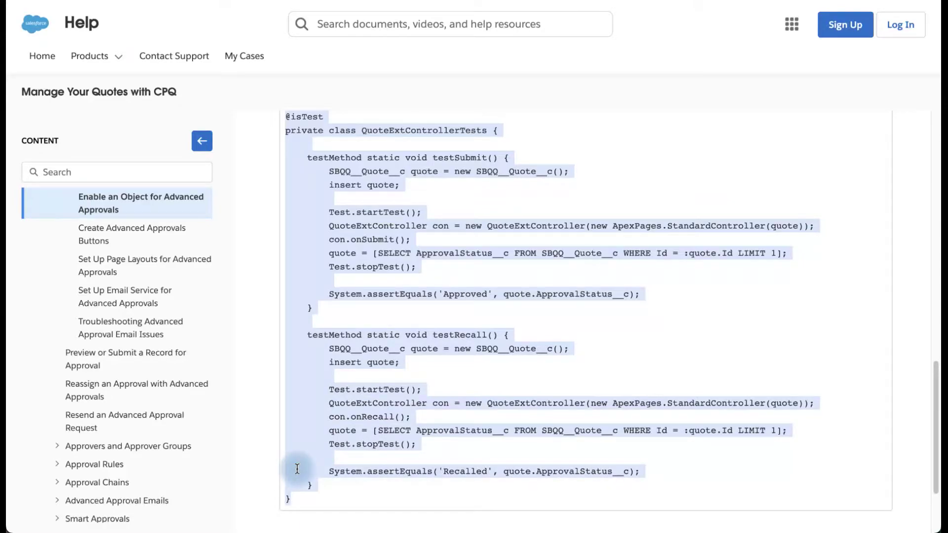
pyautogui.click(316, 1)
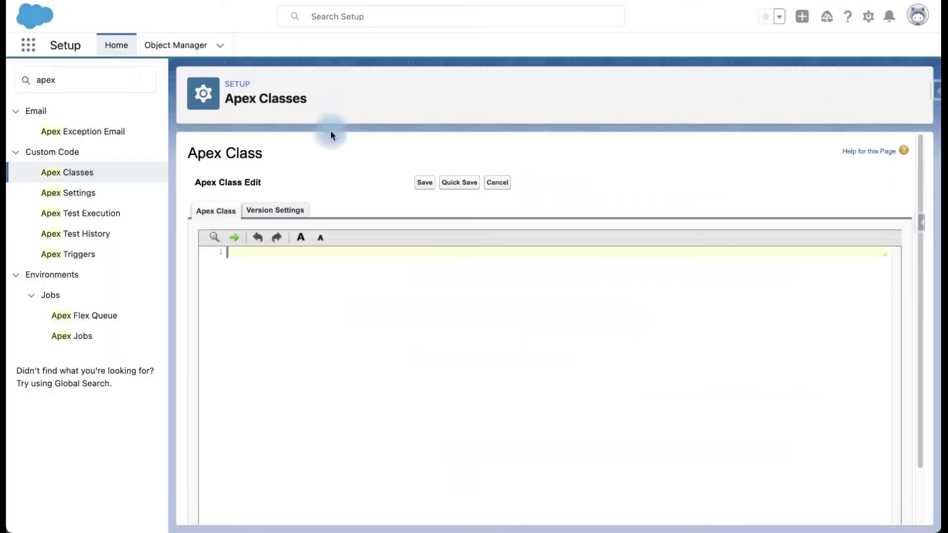
pyautogui.hotkey('ctrl', 'v')
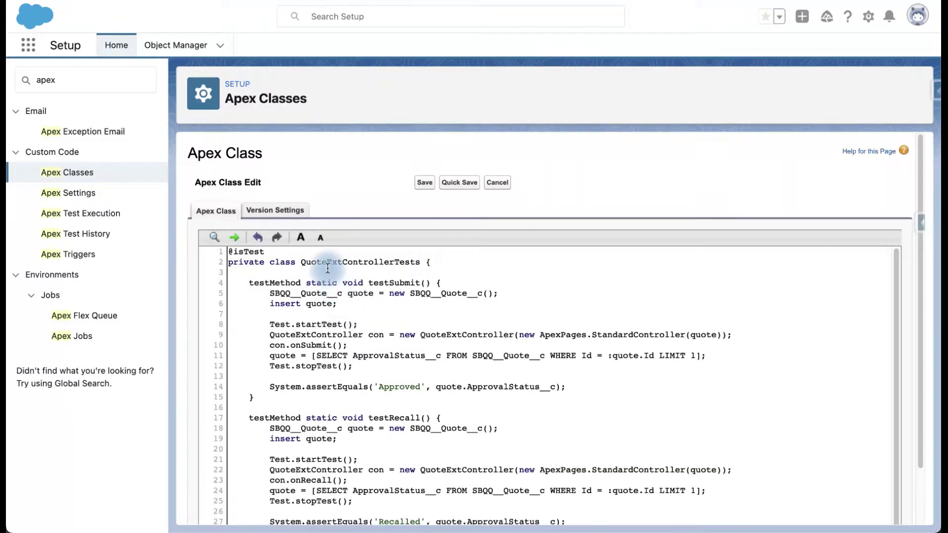
# Rename the pasted test class to PromotionExtControllerTests.
pyautogui.click(304, 265)
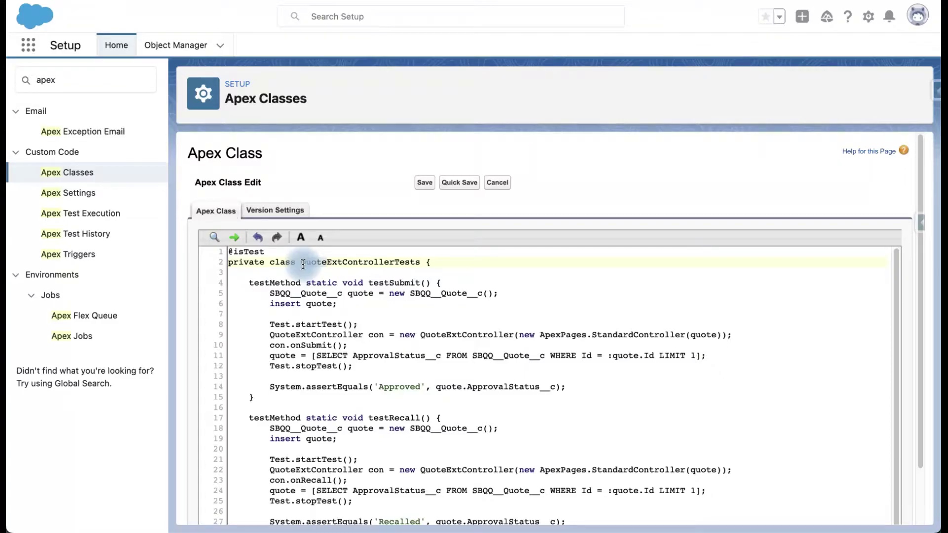
pyautogui.press('Delete')
pyautogui.press('Delete')
pyautogui.press('Delete')
pyautogui.press('Delete')
pyautogui.press('Delete')
pyautogui.write('Promotion')
pyautogui.click(362, 305)
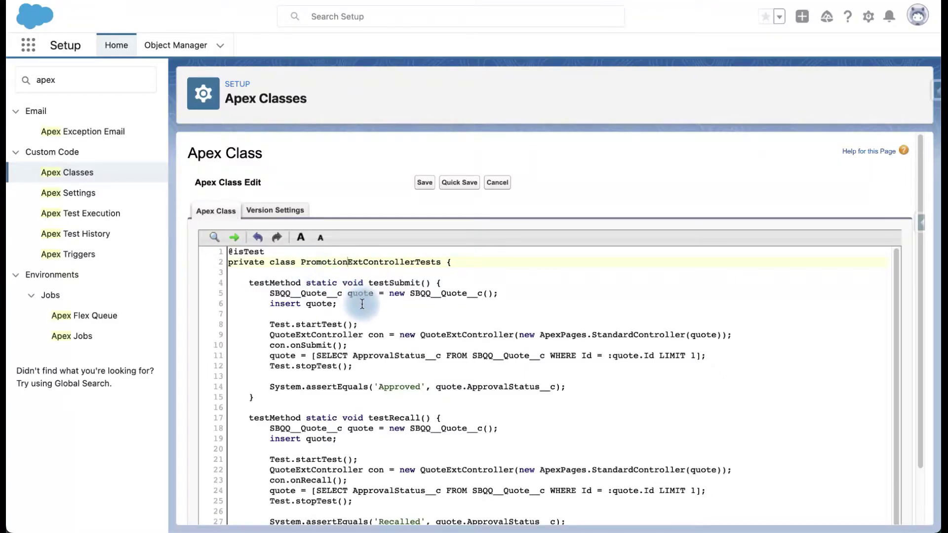
# Change the declared type of the record variable in the testSubmit method to Promotion__c.
pyautogui.scroll(-1, 362, 306)
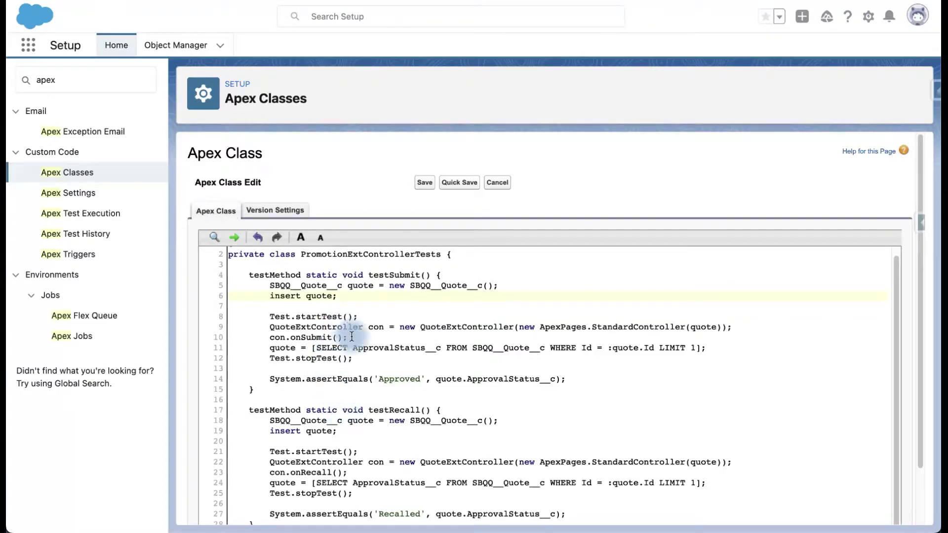
pyautogui.click(309, 286)
pyautogui.doubleClick(309, 286)
pyautogui.write('Promotion')
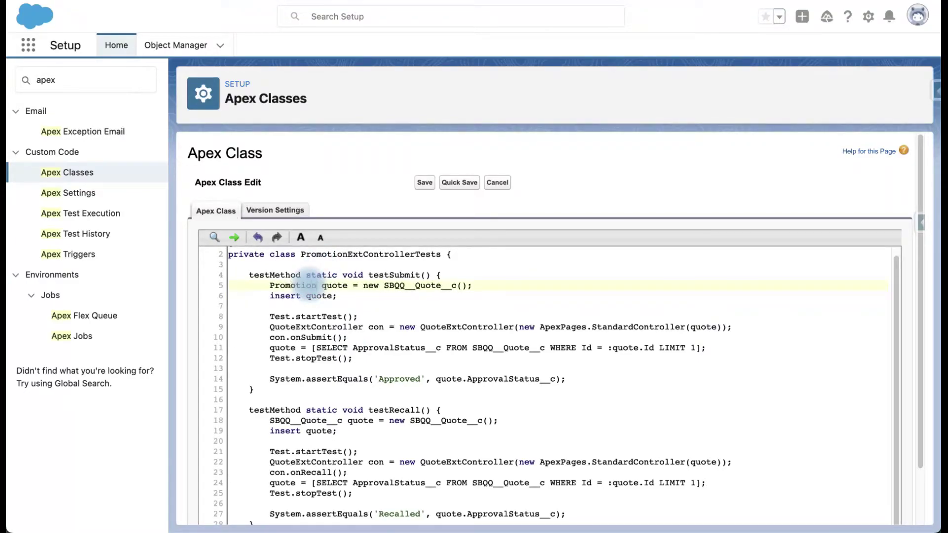
pyautogui.write('__c')
# Replace the SBQQ__Quote__c constructor in testSubmit's record declaration with promotion__c().
pyautogui.doubleClick(421, 286)
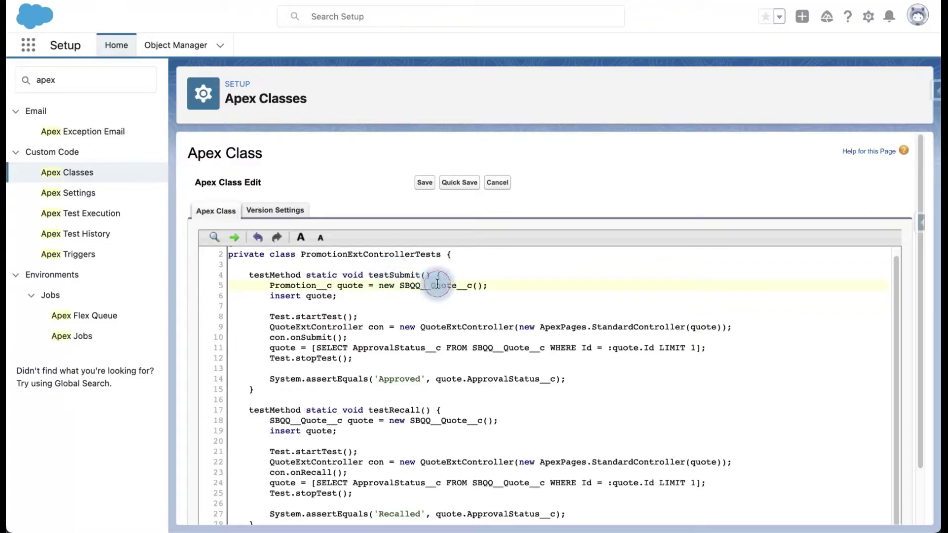
pyautogui.write('P')
pyautogui.press('BackSpace')
pyautogui.press('BackSpace')
pyautogui.press('Delete')
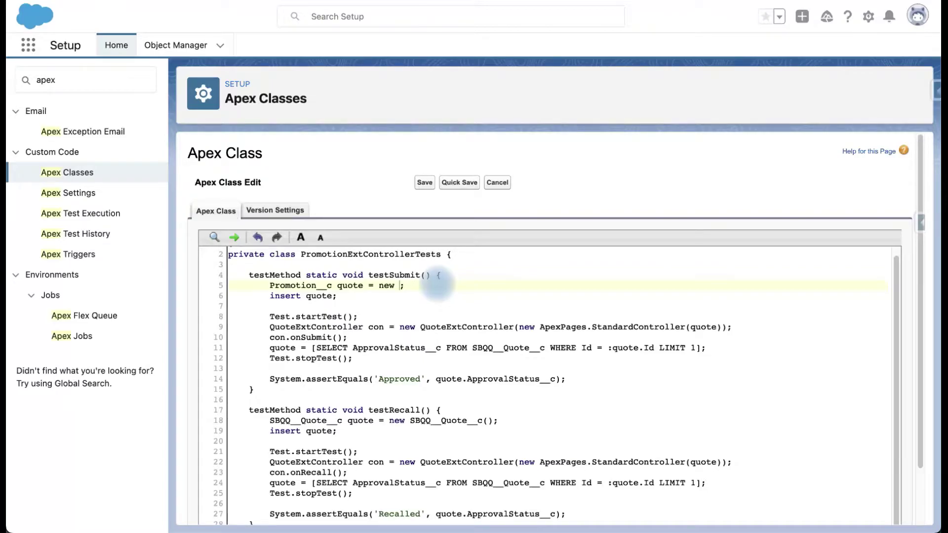
pyautogui.write('promotion__C')
pyautogui.press('BackSpace')
pyautogui.write('c()')
pyautogui.click(388, 305)
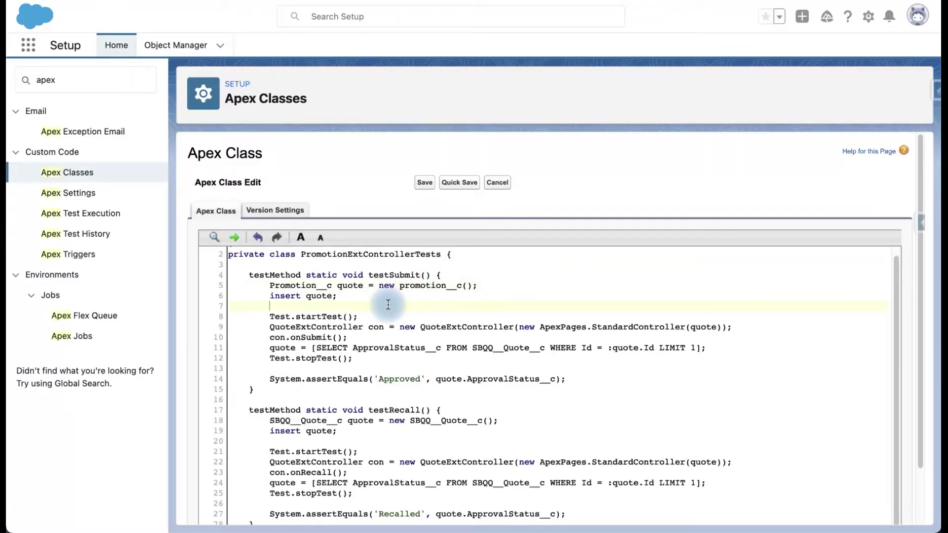
# Rename the quote variable to promotion in testSubmit's record declaration and insert statement.
pyautogui.doubleClick(352, 287)
pyautogui.write('pr')
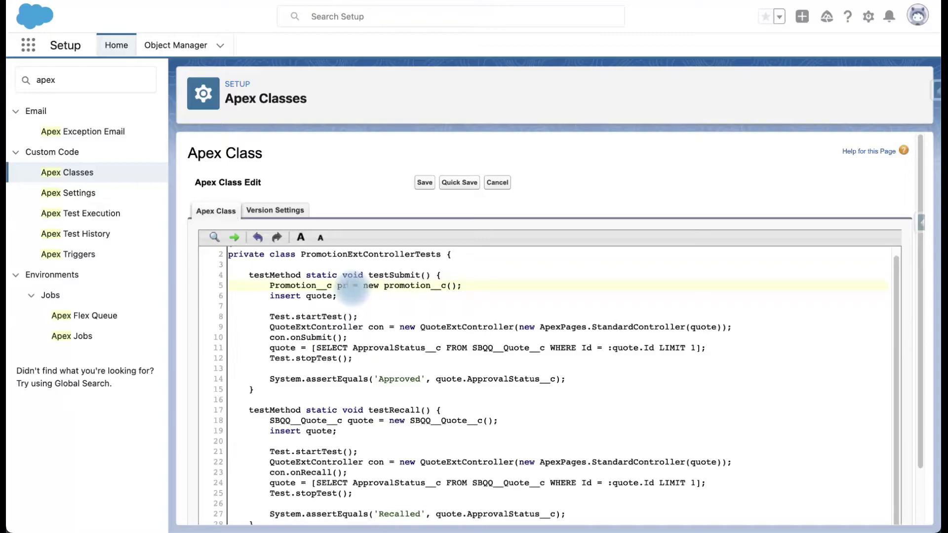
pyautogui.write('omotion')
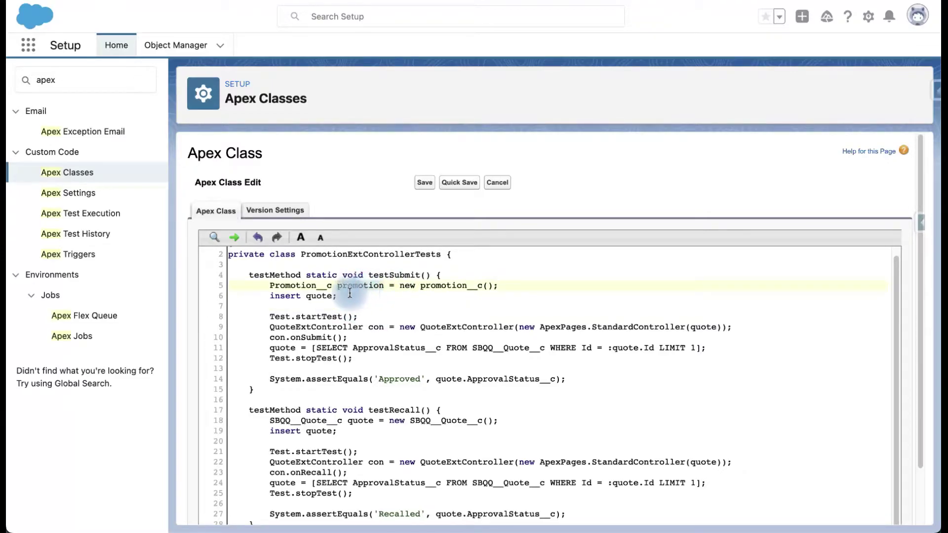
pyautogui.click(322, 297)
pyautogui.click(374, 307)
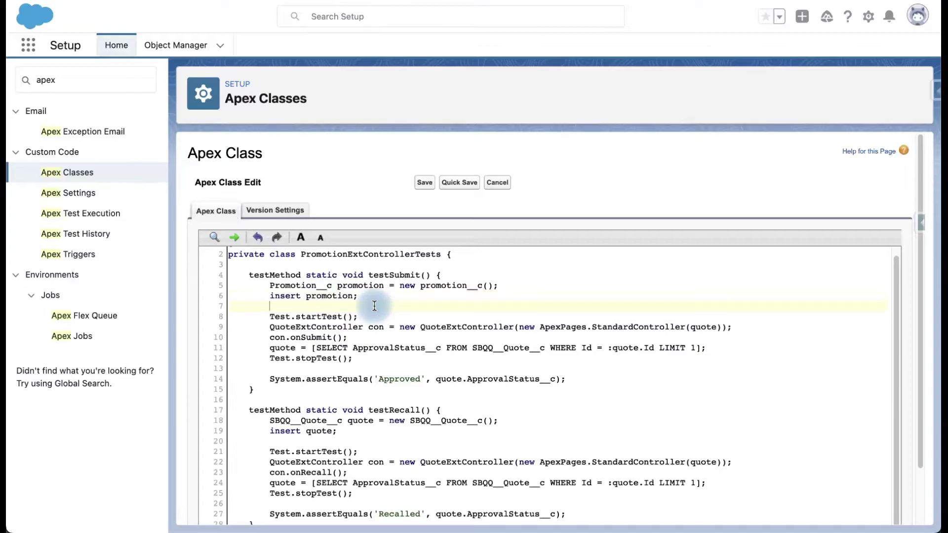
# Change the declared type of the con variable in testSubmit to PromotionExtController.
pyautogui.click(272, 330)
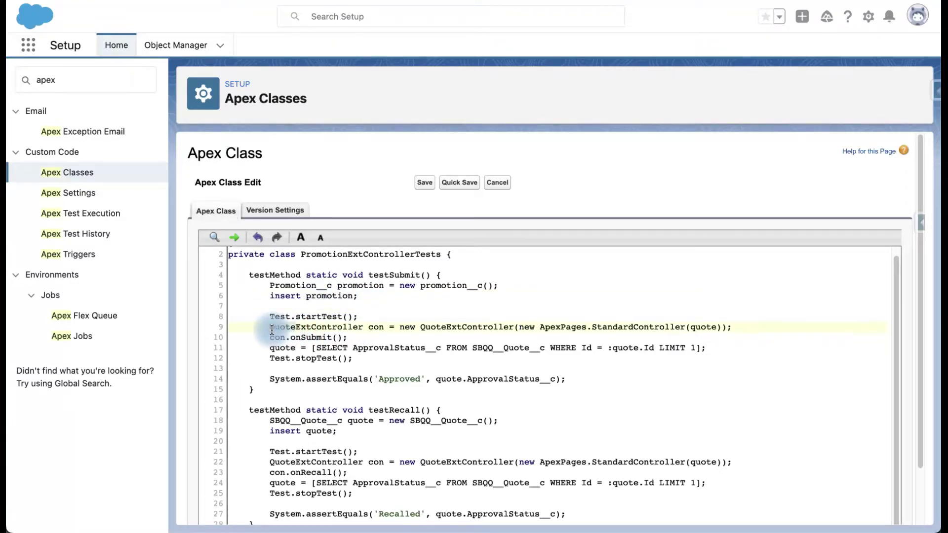
pyautogui.press('Delete')
pyautogui.press('Delete')
pyautogui.press('Delete')
pyautogui.press('Delete')
pyautogui.press('Delete')
pyautogui.write('Promotions')
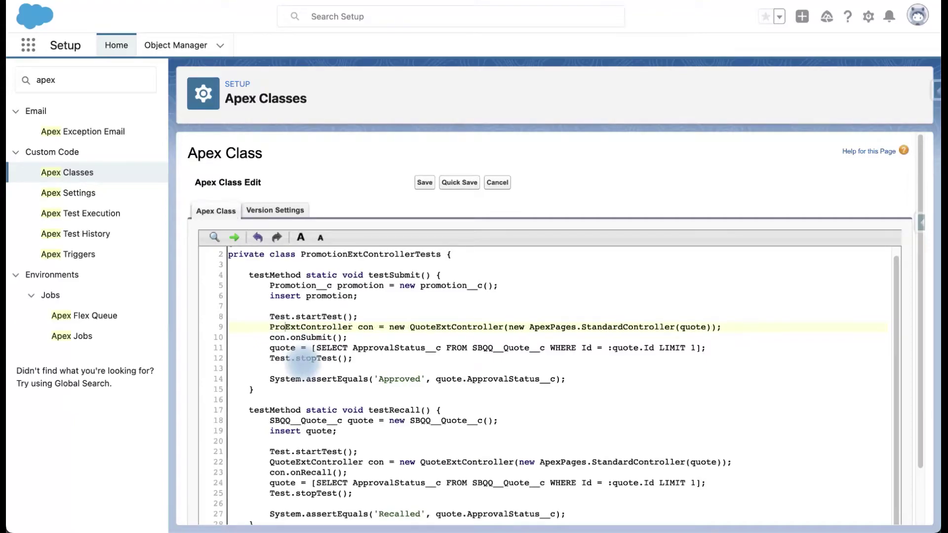
pyautogui.press('BackSpace')
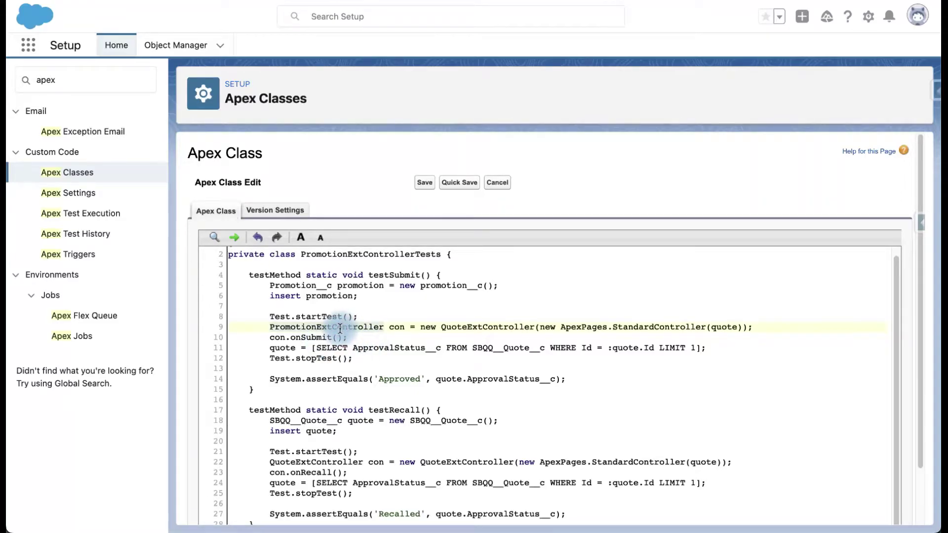
# Make testSubmit construct con with new PromotionExtController and pass promotion to the StandardController.
pyautogui.click(485, 328)
pyautogui.write('PromotionExtController')
pyautogui.click(745, 328)
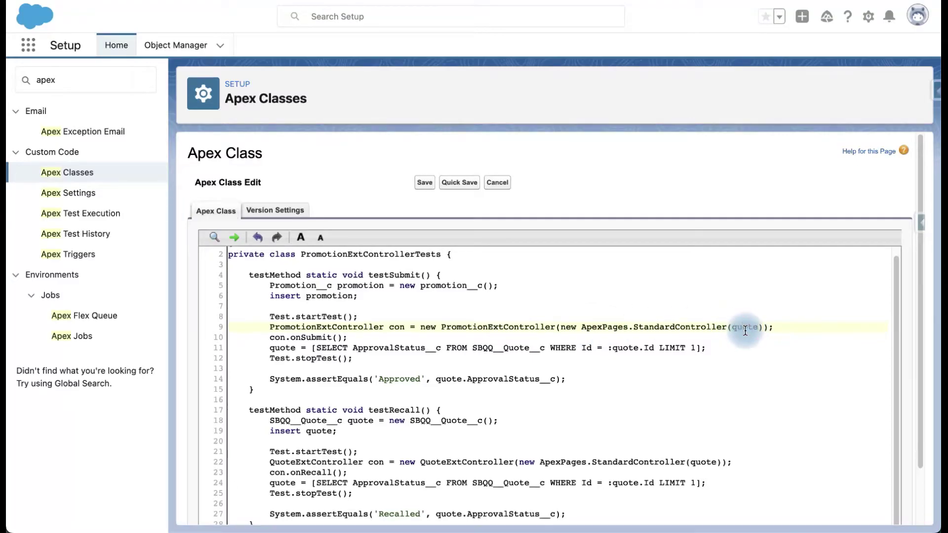
pyautogui.write('promotion')
# Make the testSubmit query select from Promotion__c and filter on promotion.Id.
pyautogui.click(514, 348)
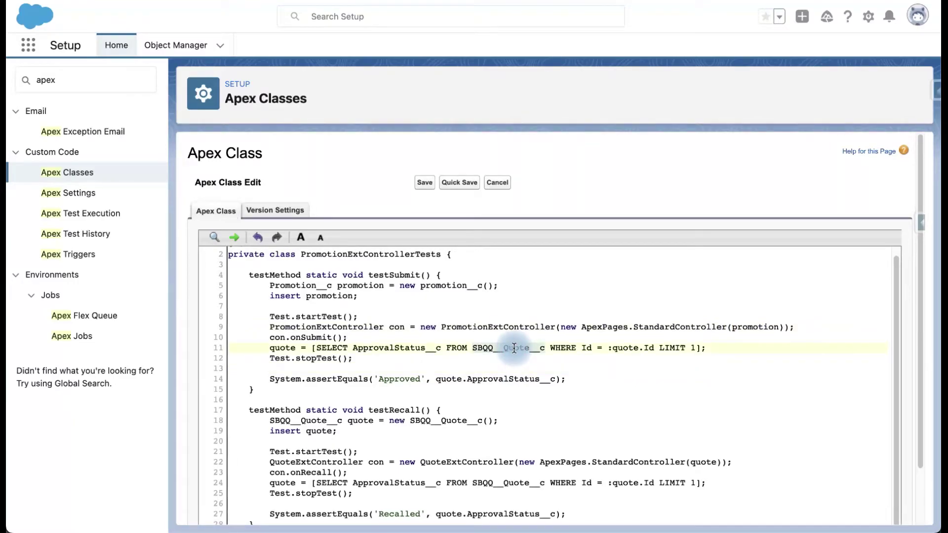
pyautogui.write('Pr')
pyautogui.write('omotion')
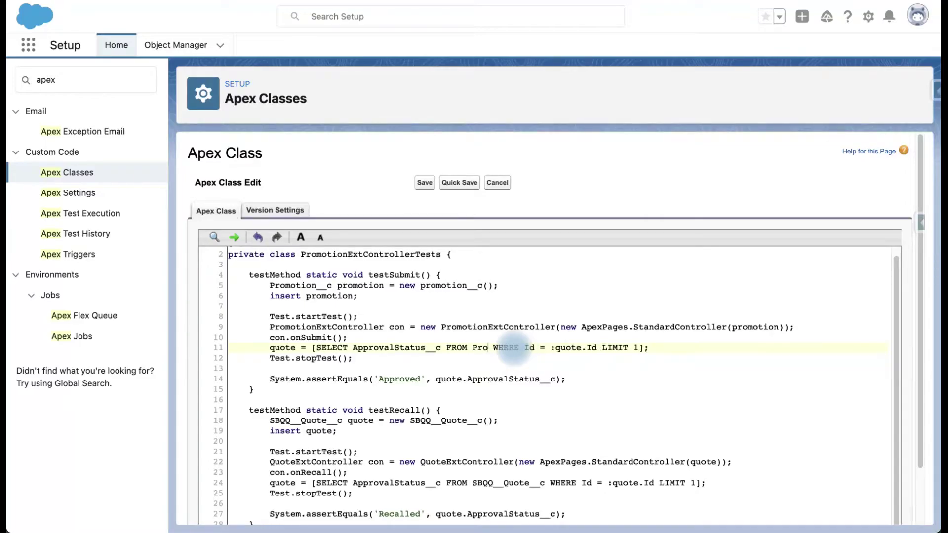
pyautogui.write('__c WHERE Id = :')
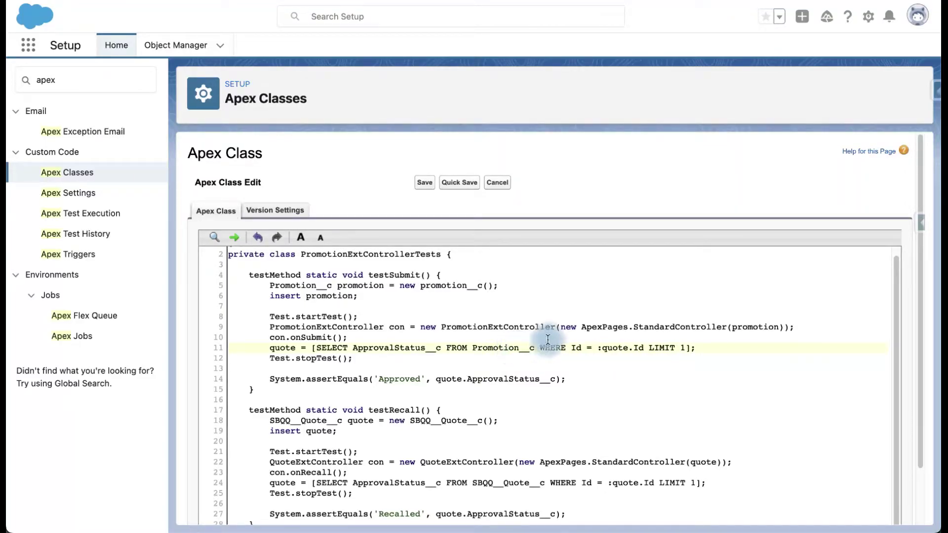
pyautogui.write('promotion')
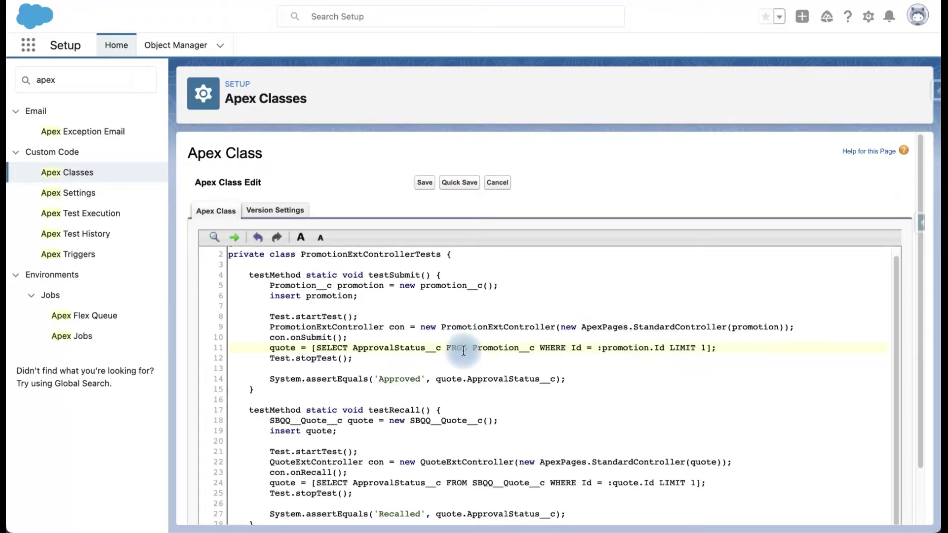
# Use promotion.ApprovalStatus__c in testSubmit's Approved assertion and assign the query result to the promotion variable.
pyautogui.doubleClick(448, 378)
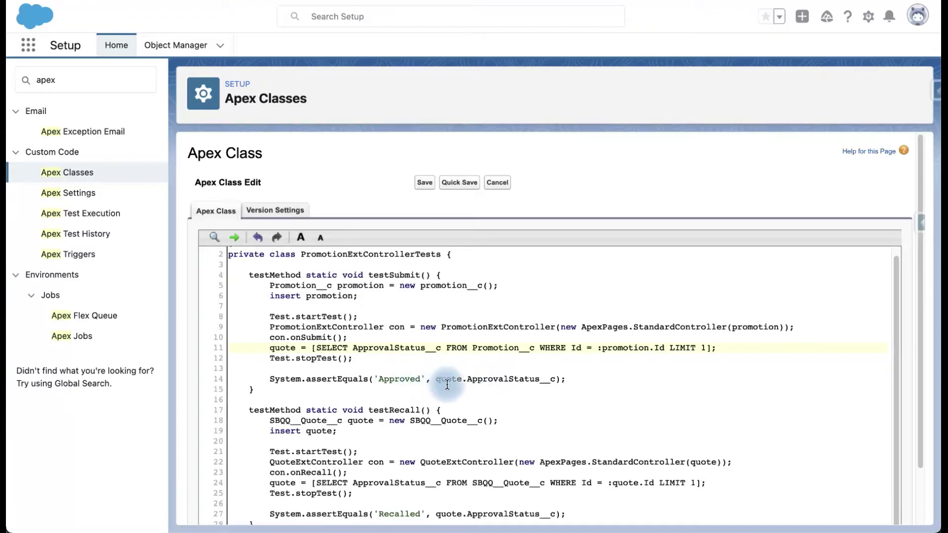
pyautogui.write('promotion')
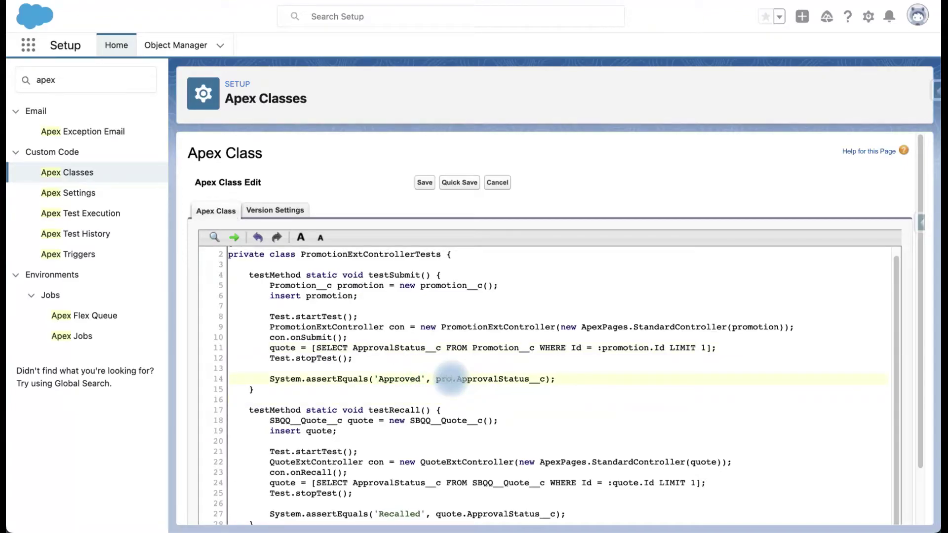
pyautogui.click(364, 358)
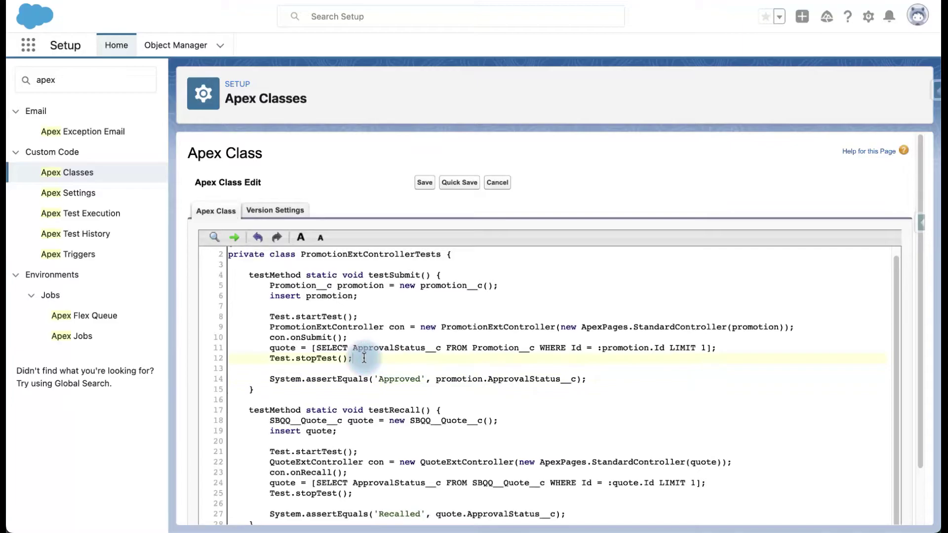
pyautogui.doubleClick(279, 348)
pyautogui.write('promotion')
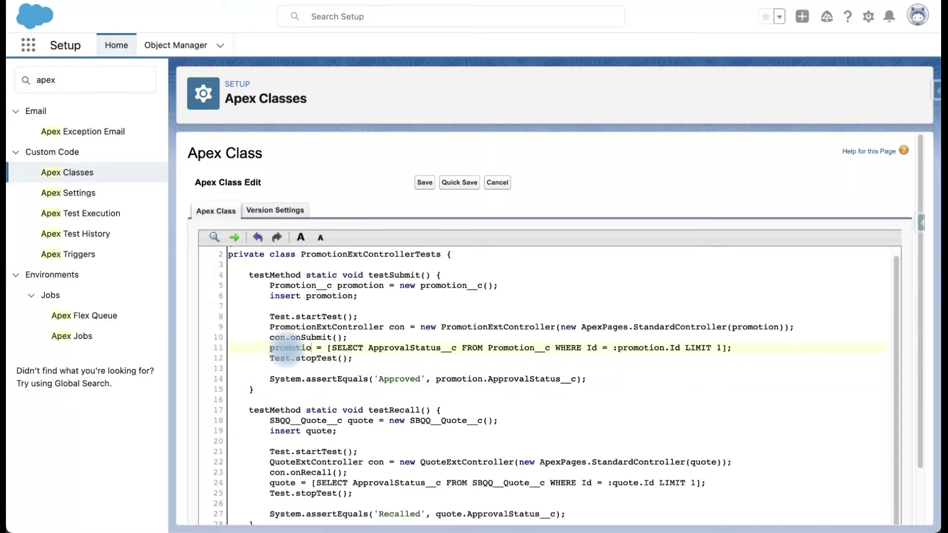
pyautogui.click(335, 379)
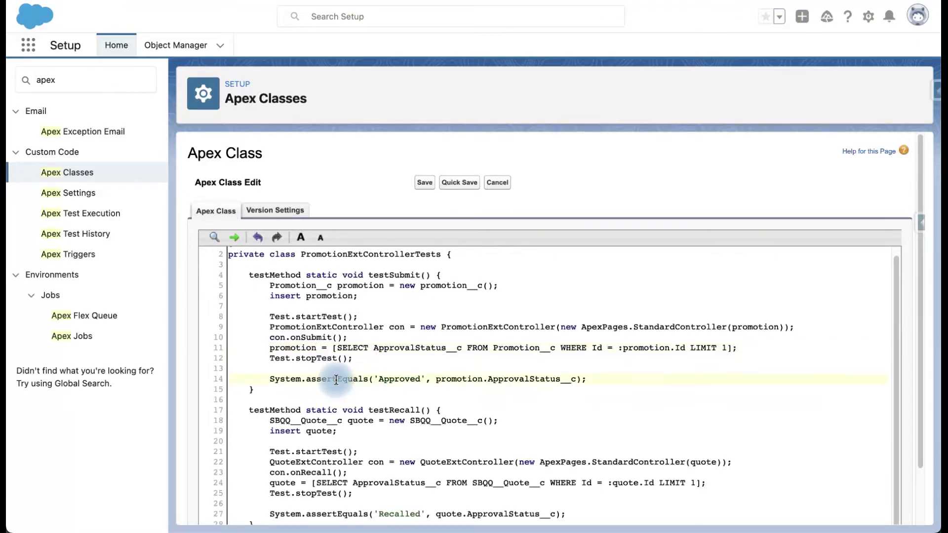
# Make testRecall declare promotion as a new Promotion__c record and insert promotion.
pyautogui.scroll(-1, 336, 379)
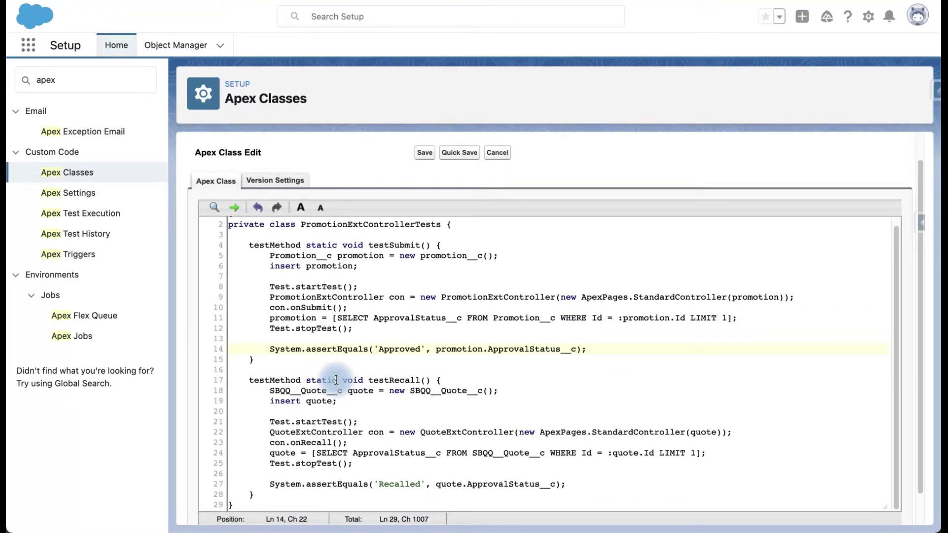
pyautogui.scroll(-1, 336, 380)
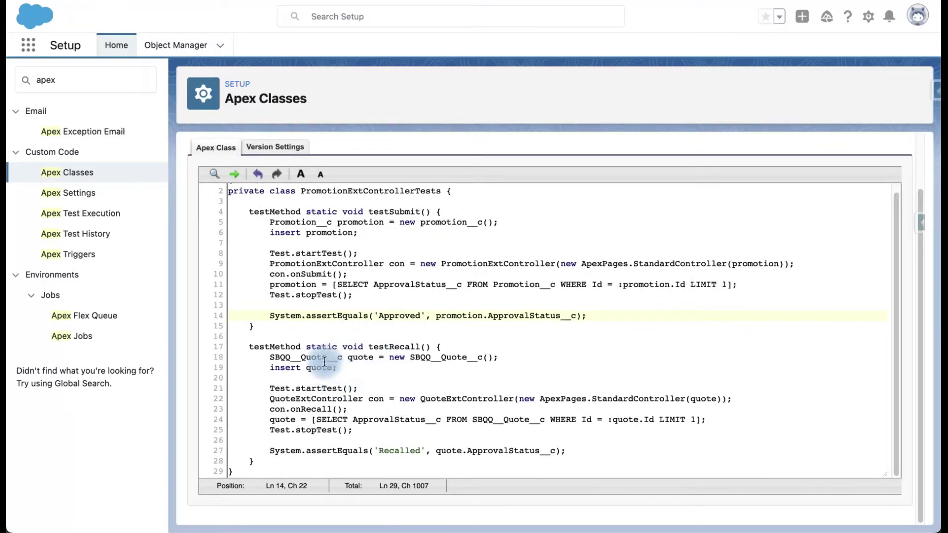
pyautogui.click(298, 224)
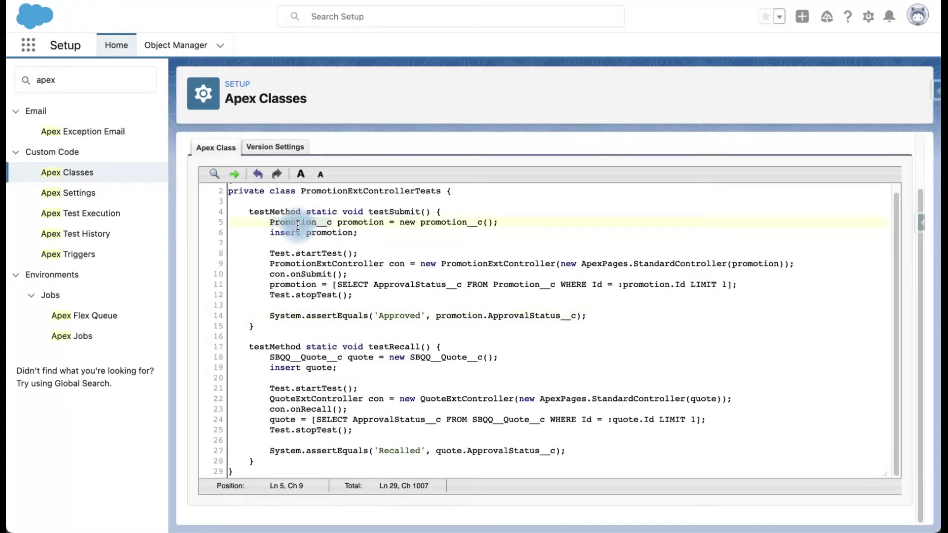
pyautogui.doubleClick(312, 357)
pyautogui.write('Promotion__c')
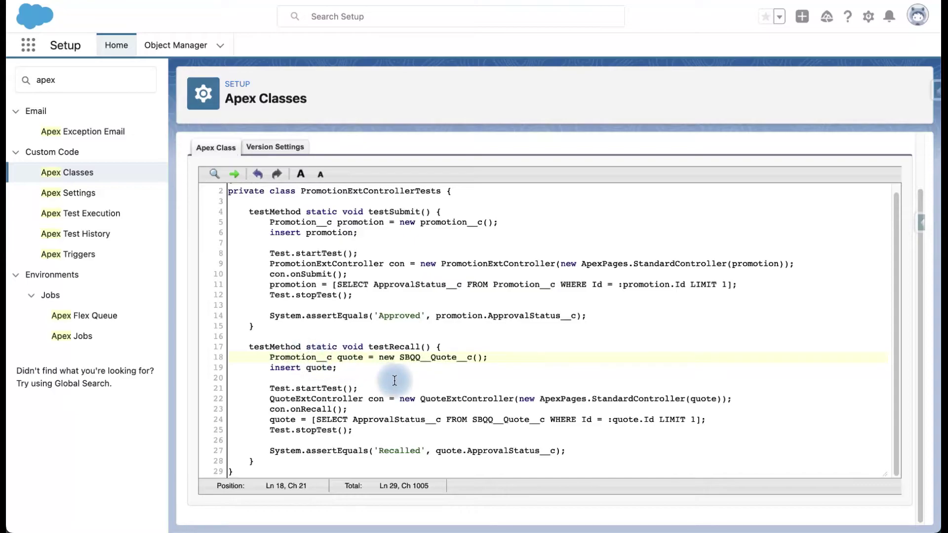
pyautogui.doubleClick(427, 357)
pyautogui.write('Promotion__c')
pyautogui.doubleClick(353, 358)
pyautogui.write('promotion')
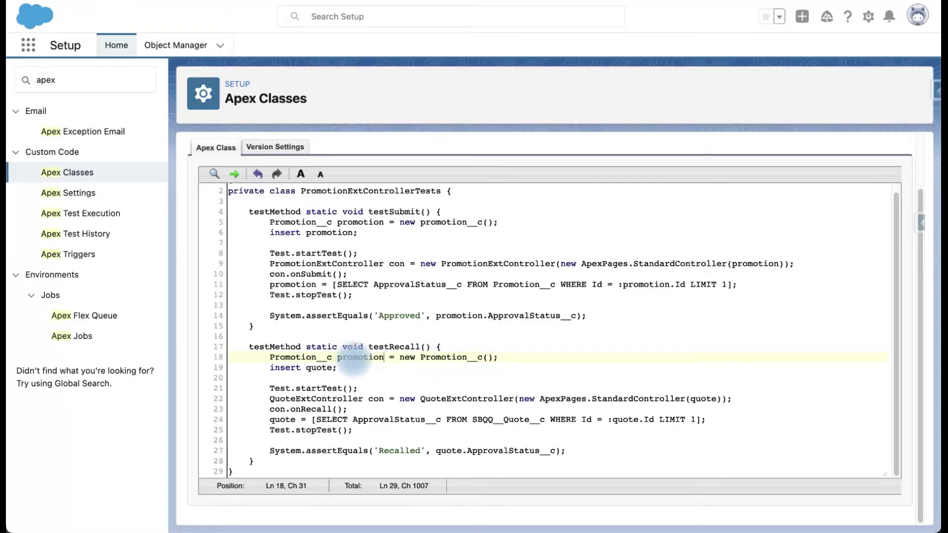
pyautogui.doubleClick(319, 368)
pyautogui.write('promotion')
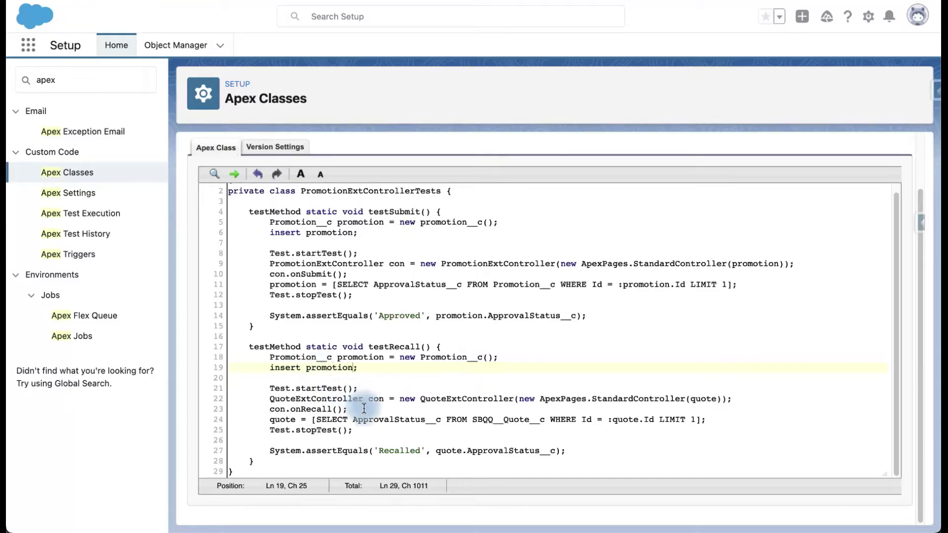
# Change the declared type of the con variable in testRecall to PromotionExtController.
pyautogui.click(271, 399)
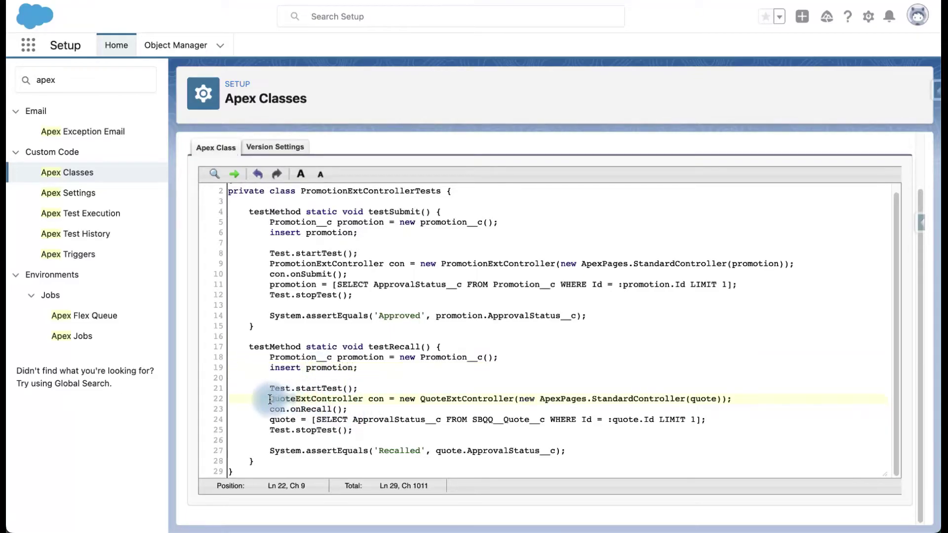
pyautogui.press('Delete')
pyautogui.press('Delete')
pyautogui.press('Delete')
pyautogui.press('Delete')
pyautogui.press('Delete')
pyautogui.write('Promotion')
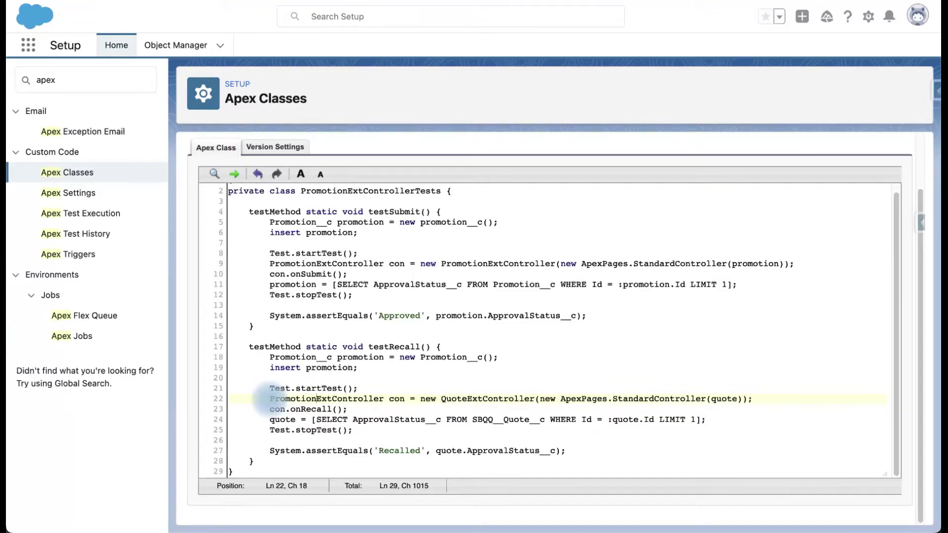
# Make testRecall construct con with new PromotionExtController and pass promotion to the StandardController.
pyautogui.press('Left')
pyautogui.press('Left')
pyautogui.press('Left')
pyautogui.press('Left')
pyautogui.press('Left')
pyautogui.press('Left')
pyautogui.press('Left')
pyautogui.press('Left')
pyautogui.press('Left')
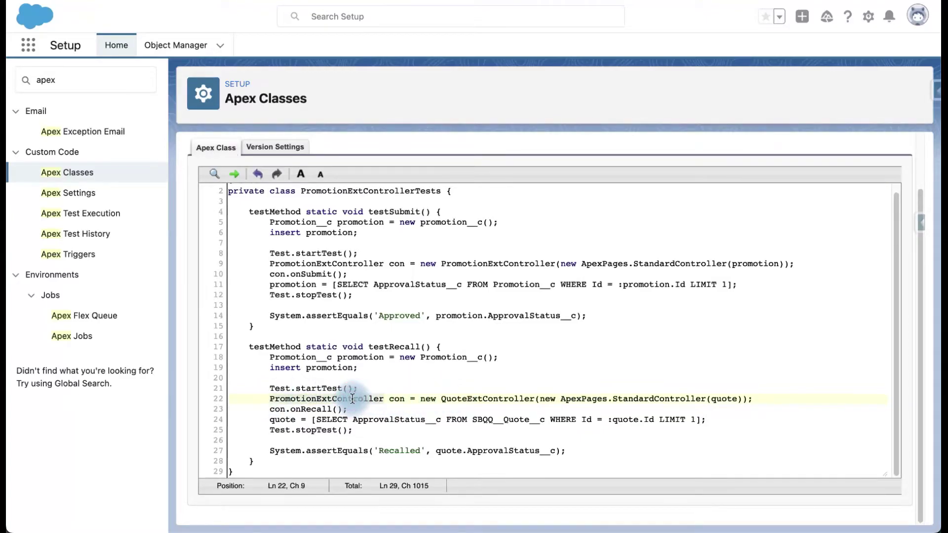
pyautogui.doubleClick(475, 399)
pyautogui.write('PromotionExtController')
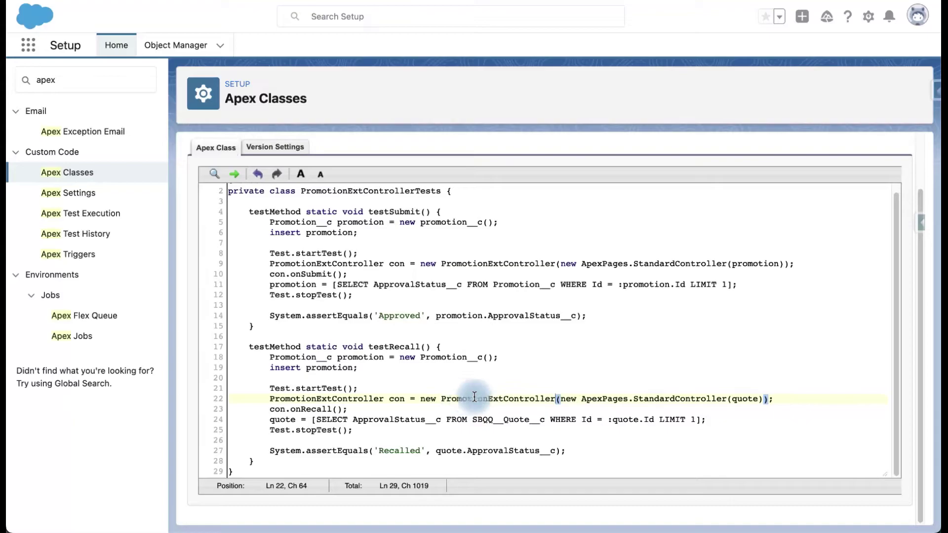
pyautogui.click(754, 400)
pyautogui.write('promotion')
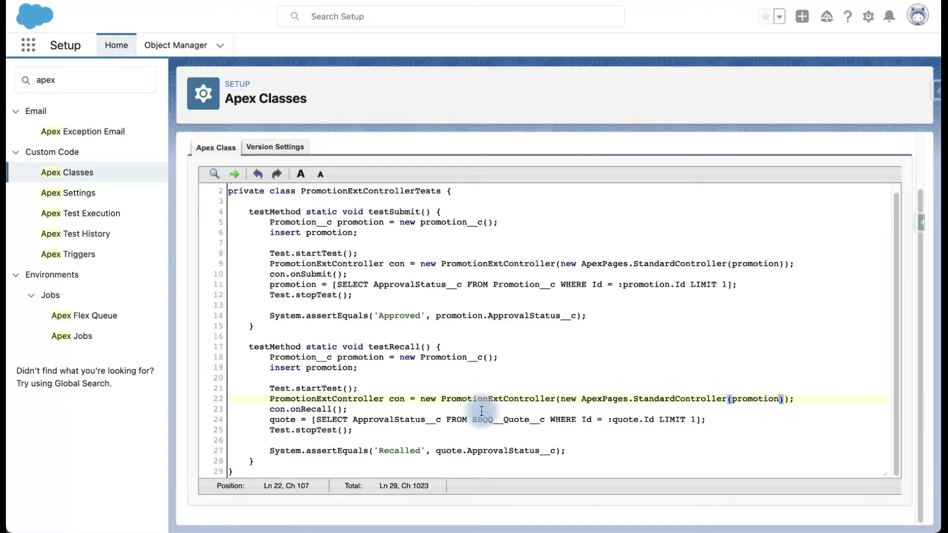
# Make the testRecall query select from Promotion__c and filter on promotion.Id.
pyautogui.doubleClick(506, 422)
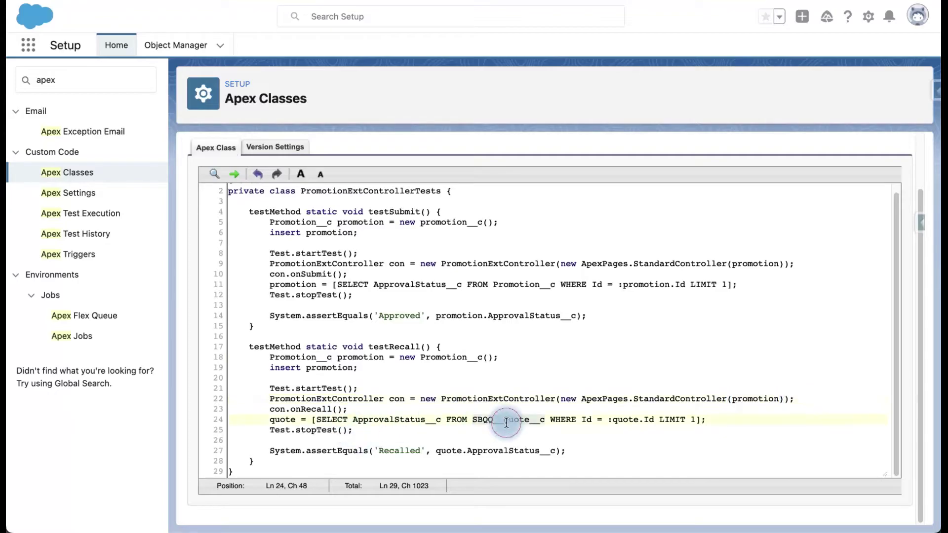
pyautogui.write('Promotion_')
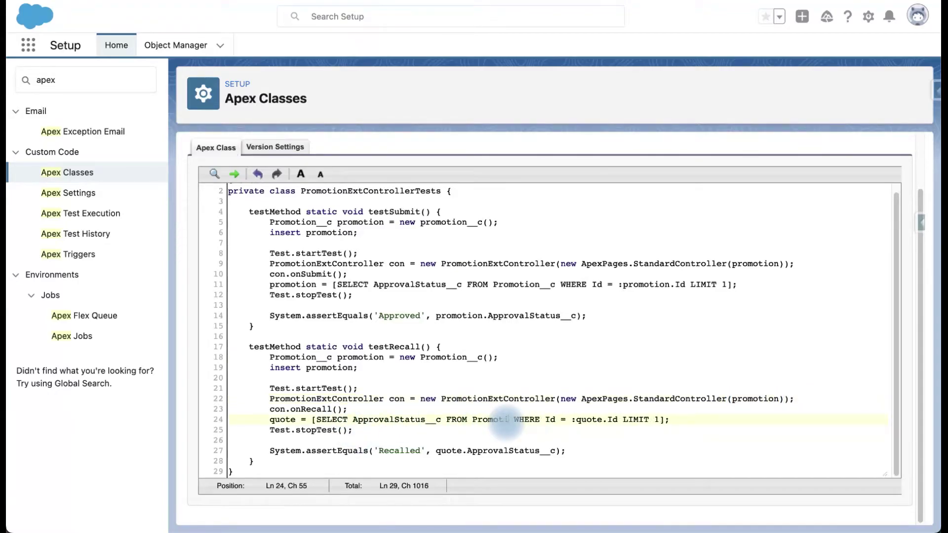
pyautogui.write('_c')
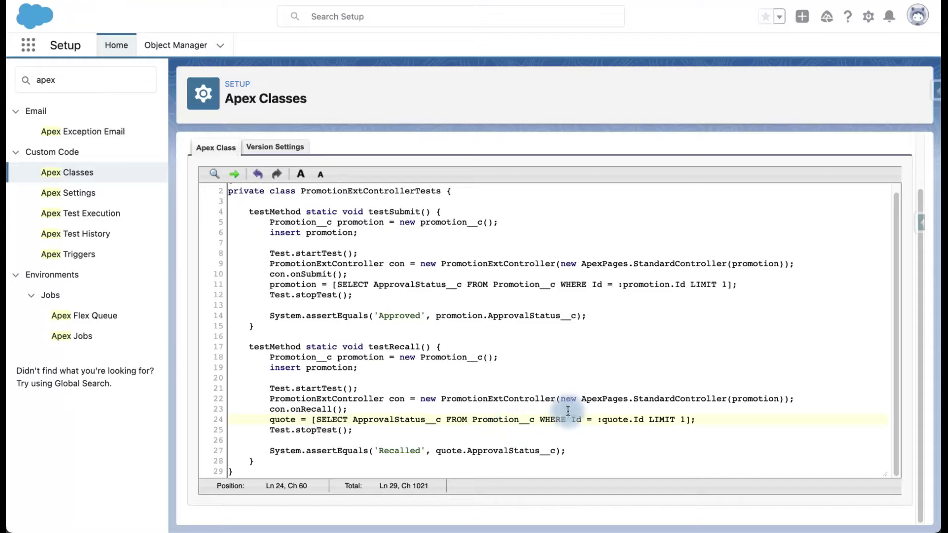
pyautogui.click(607, 423)
pyautogui.write('promotion')
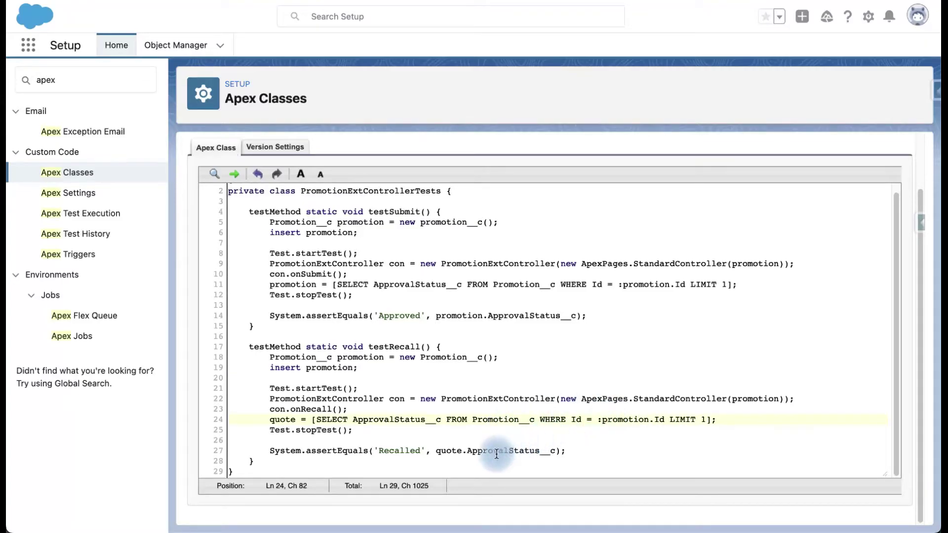
# Use promotion.ApprovalStatus__c in testRecall's Recalled assertion and try a quick save of the test class.
pyautogui.doubleClick(451, 451)
pyautogui.write('promotion')
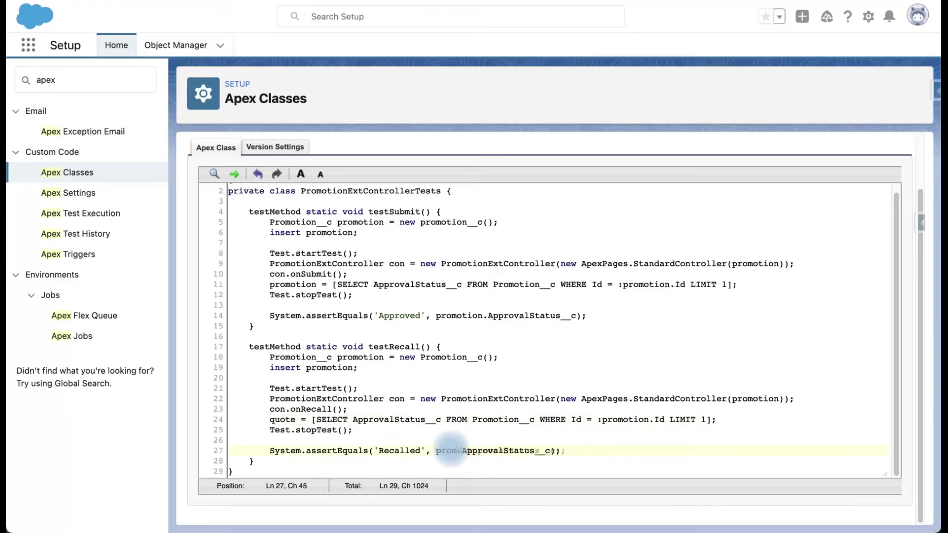
pyautogui.click(409, 357)
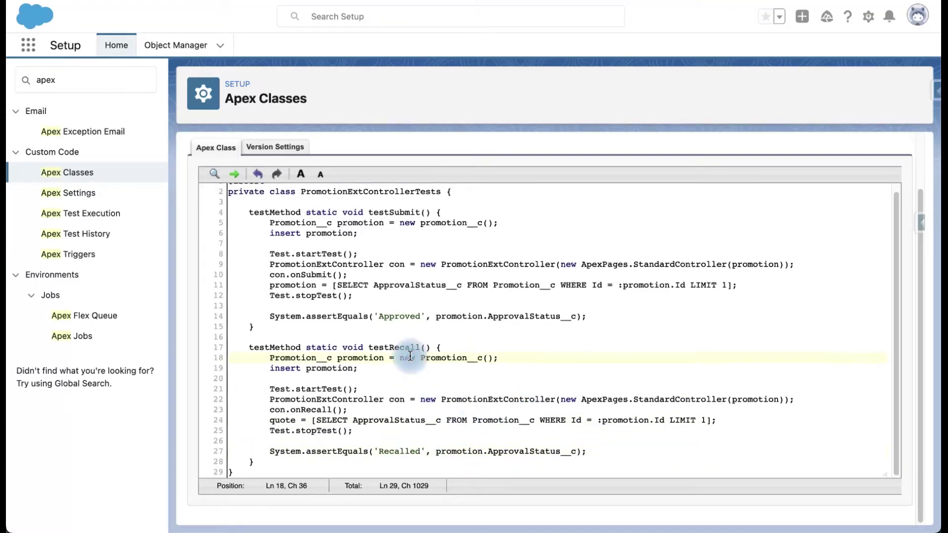
pyautogui.scroll(1, 409, 357)
pyautogui.scroll(2, 369, 306)
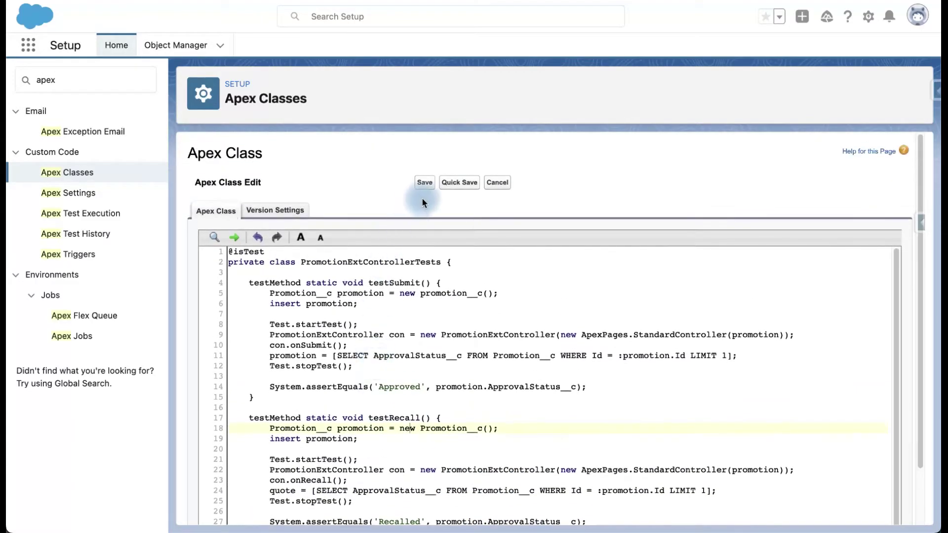
pyautogui.click(451, 183)
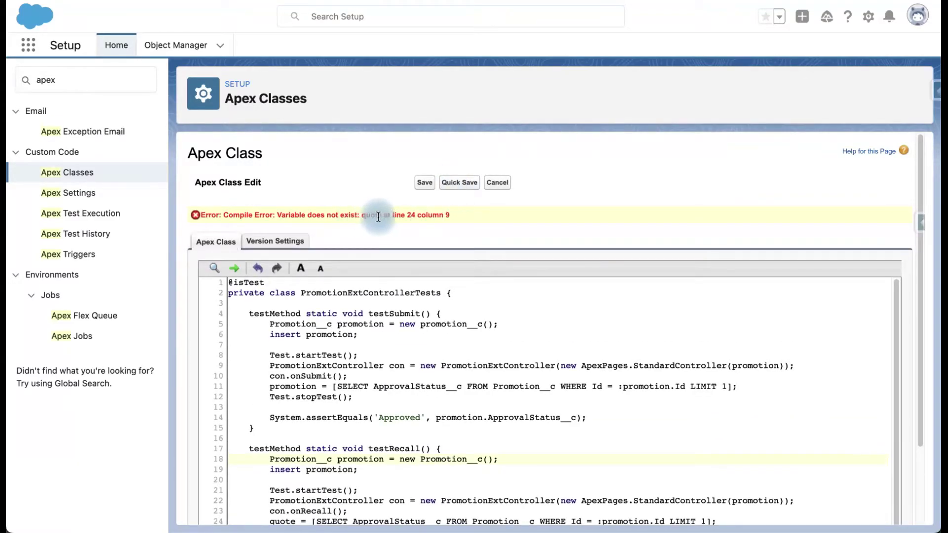
# Assign the testRecall query result to the promotion variable and quick save the test class.
pyautogui.click(344, 407)
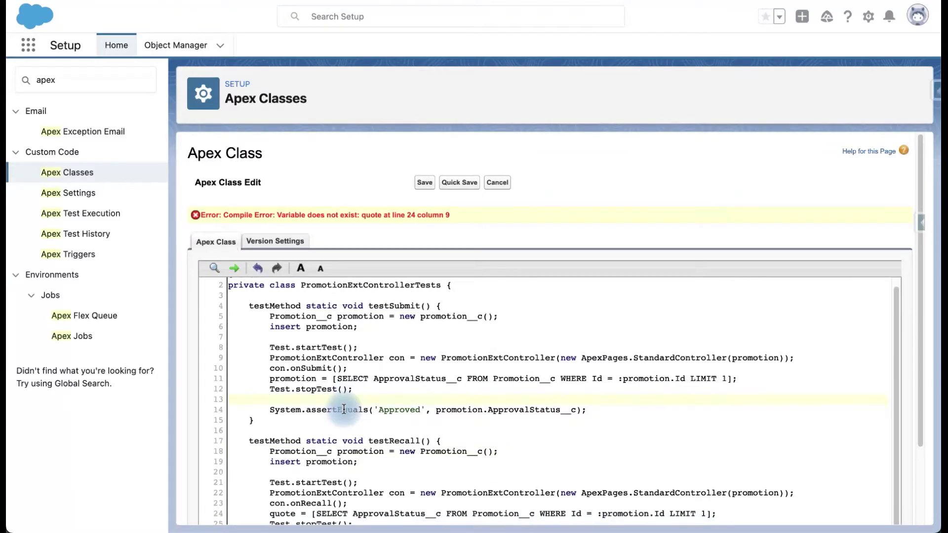
pyautogui.scroll(-3, 306, 449)
pyautogui.click(286, 436)
pyautogui.doubleClick(286, 435)
pyautogui.write('promotion')
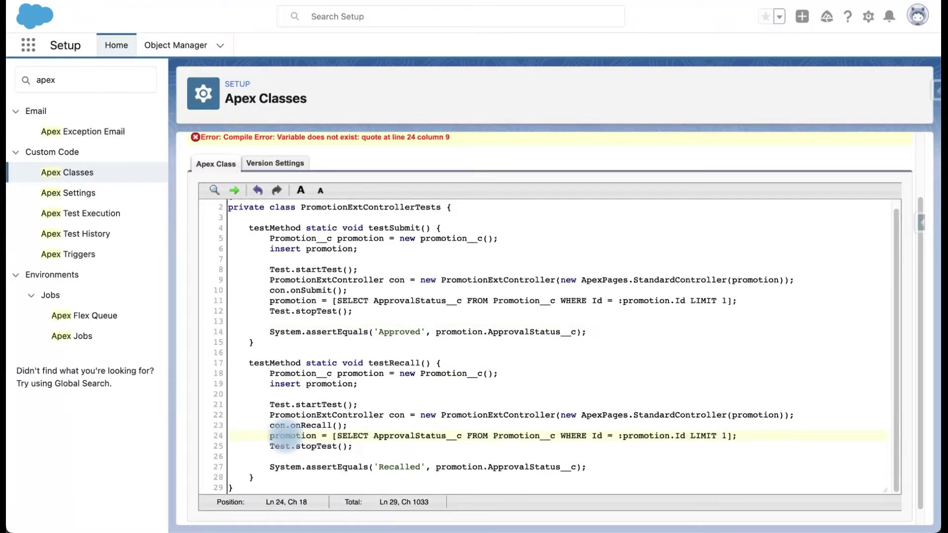
pyautogui.scroll(1, 283, 429)
pyautogui.scroll(2, 301, 309)
pyautogui.click(459, 183)
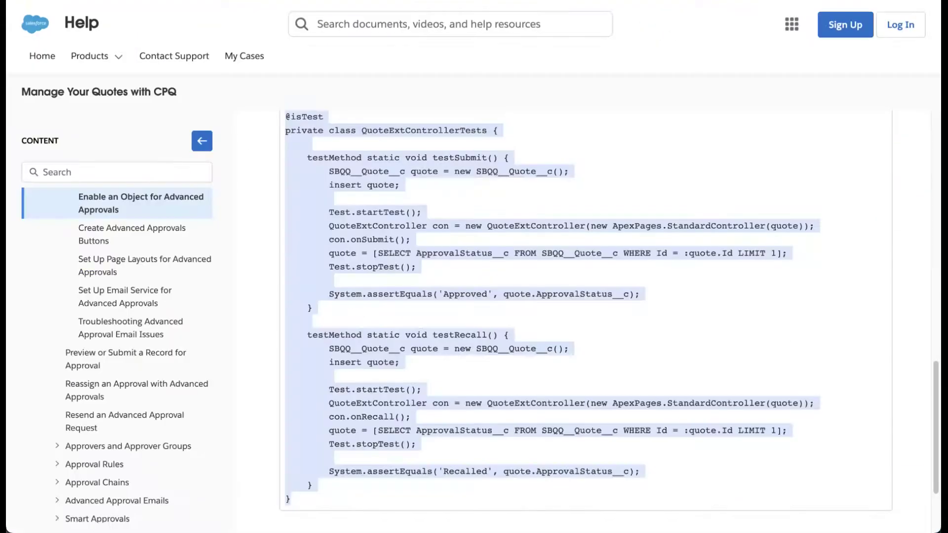
# Switch to the Salesforce Help article, open Create Advanced Approvals Buttons and review its Visualforce page instructions.
pyautogui.click(429, 361)
pyautogui.scroll(-3, 429, 363)
pyautogui.scroll(5, 429, 363)
pyautogui.scroll(5, 429, 363)
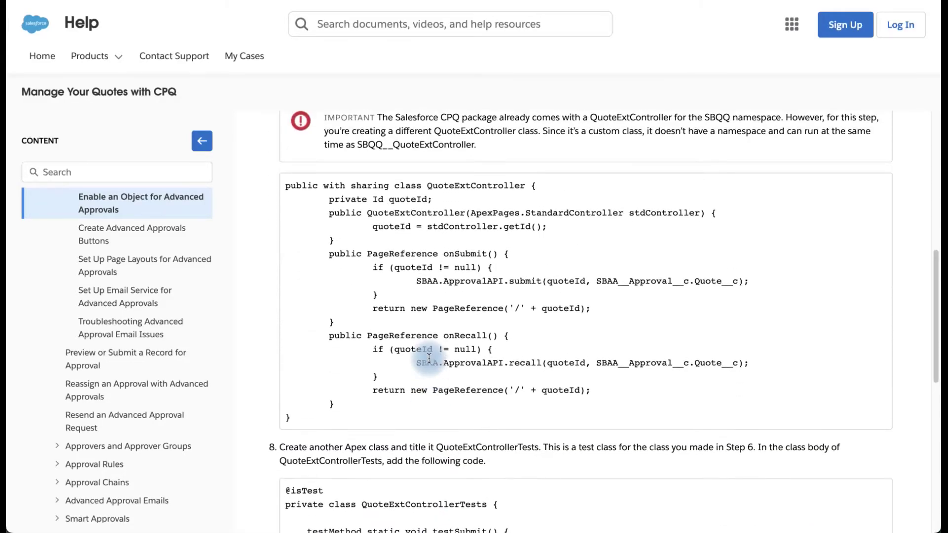
pyautogui.scroll(4, 429, 358)
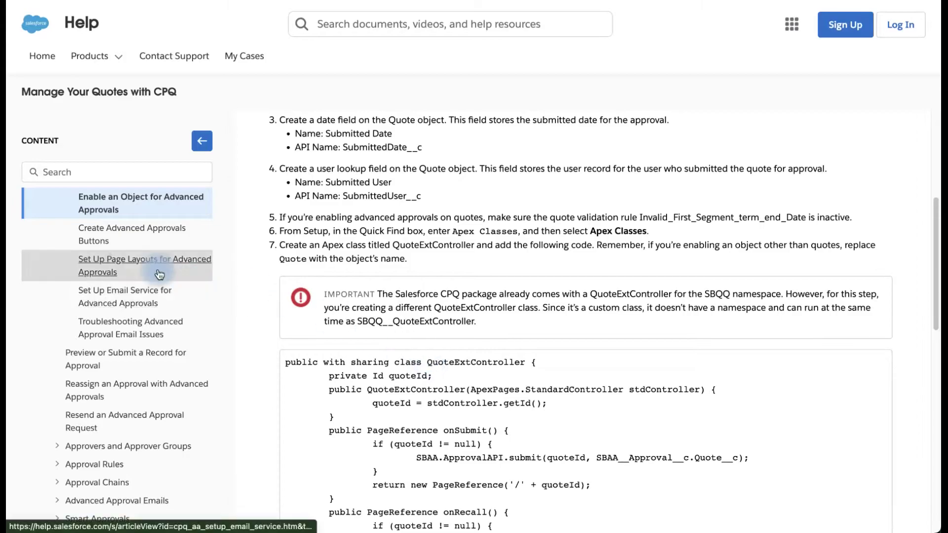
pyautogui.click(110, 242)
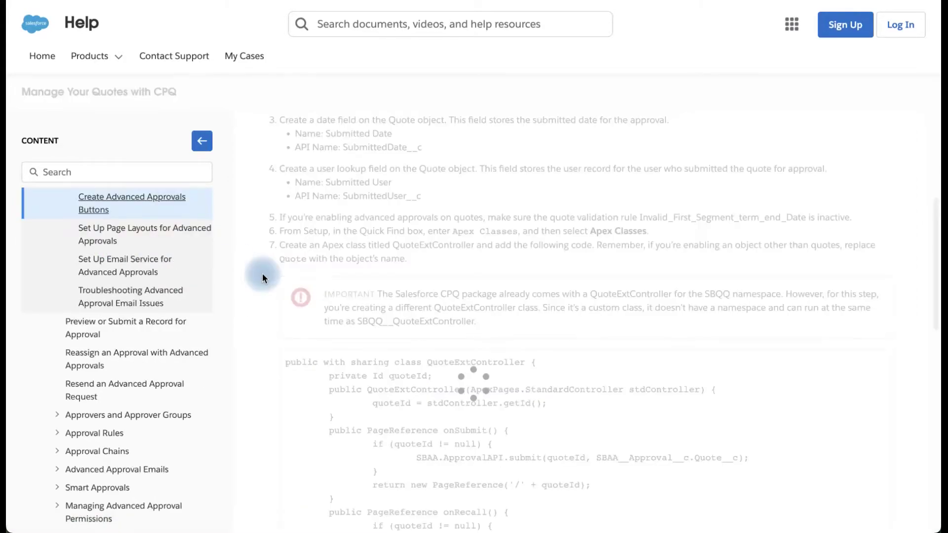
pyautogui.scroll(-4, 401, 416)
pyautogui.scroll(-2, 401, 411)
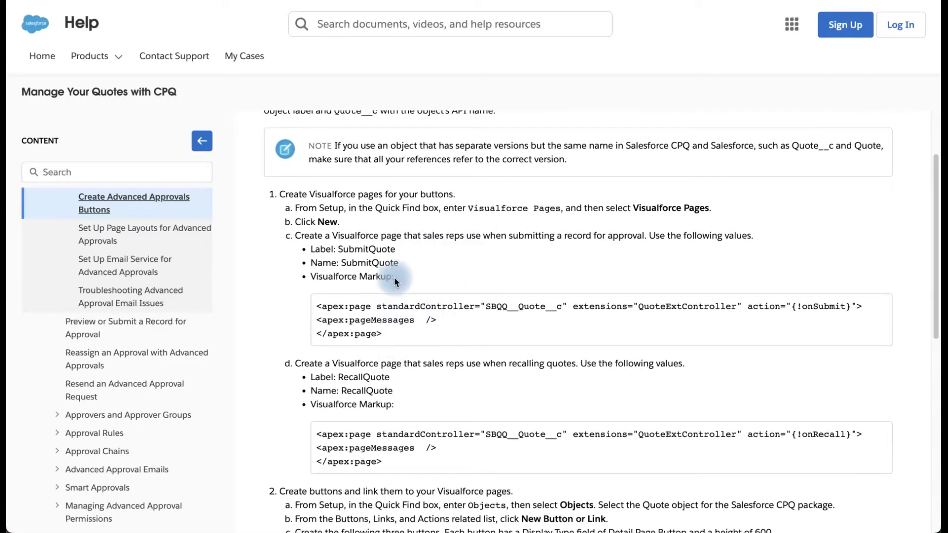
pyautogui.scroll(-1, 394, 277)
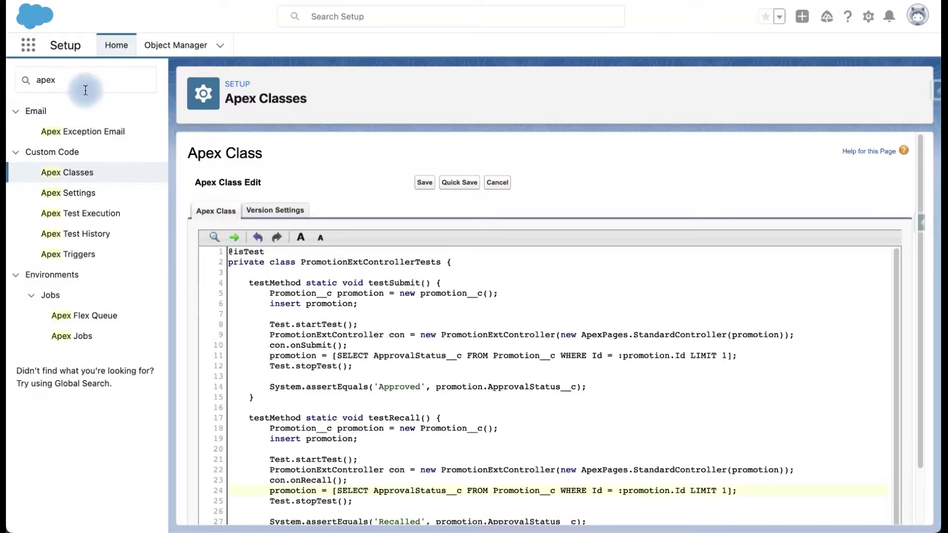
# Return to Salesforce Setup, find Visualforce Pages by searching for "visual", and start a new page.
pyautogui.click(86, 90)
pyautogui.write('visual')
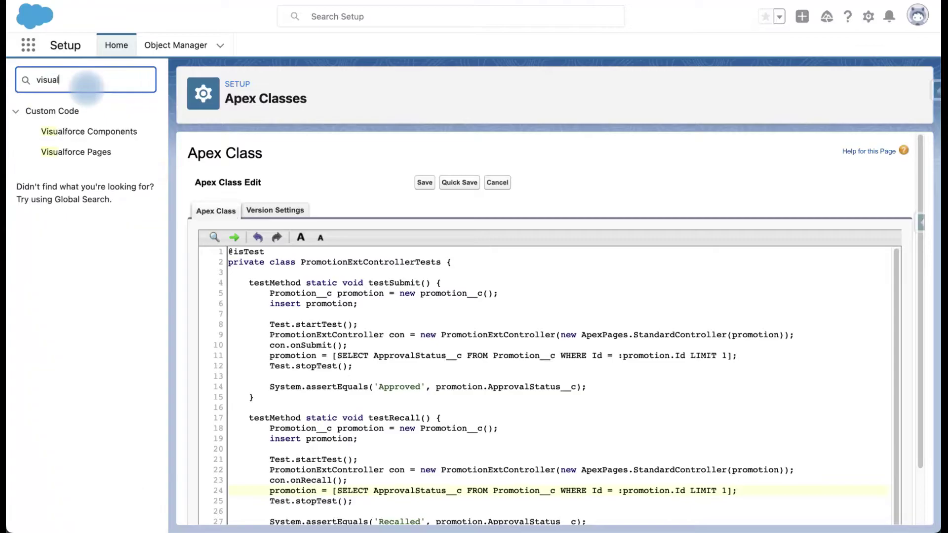
pyautogui.click(84, 153)
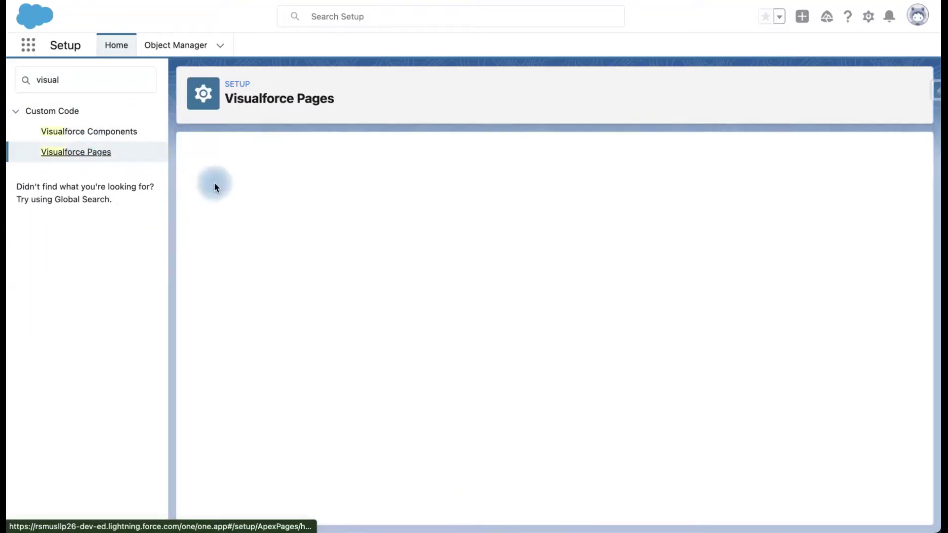
pyautogui.click(585, 246)
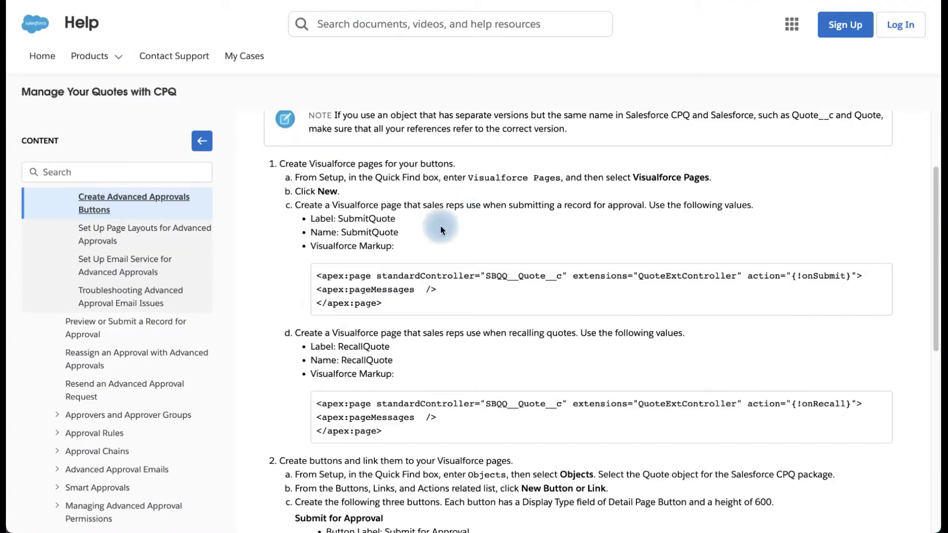
# Set the new Visualforce page's label and name to SubmitQuote, as given in the help article.
pyautogui.doubleClick(366, 218)
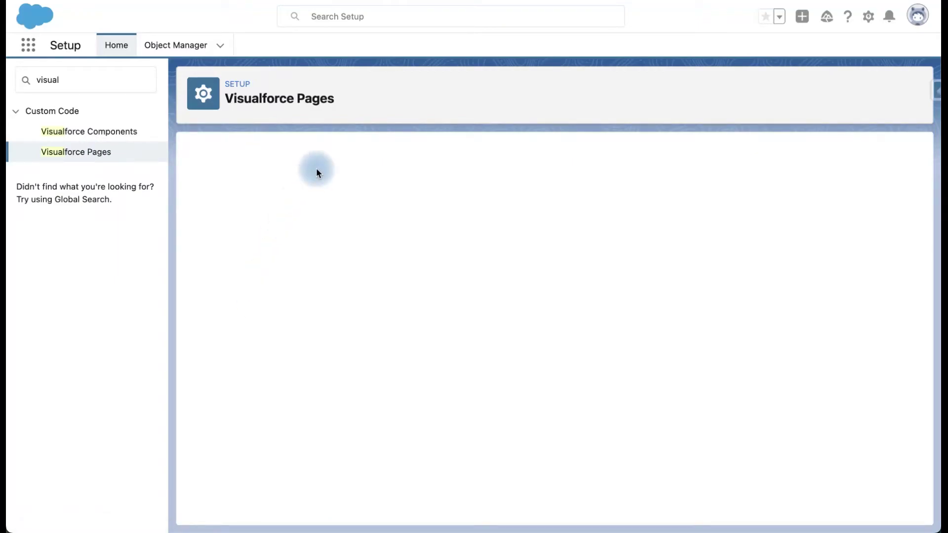
pyautogui.click(352, 229)
pyautogui.write('SubmitQuote')
pyautogui.click(325, 204)
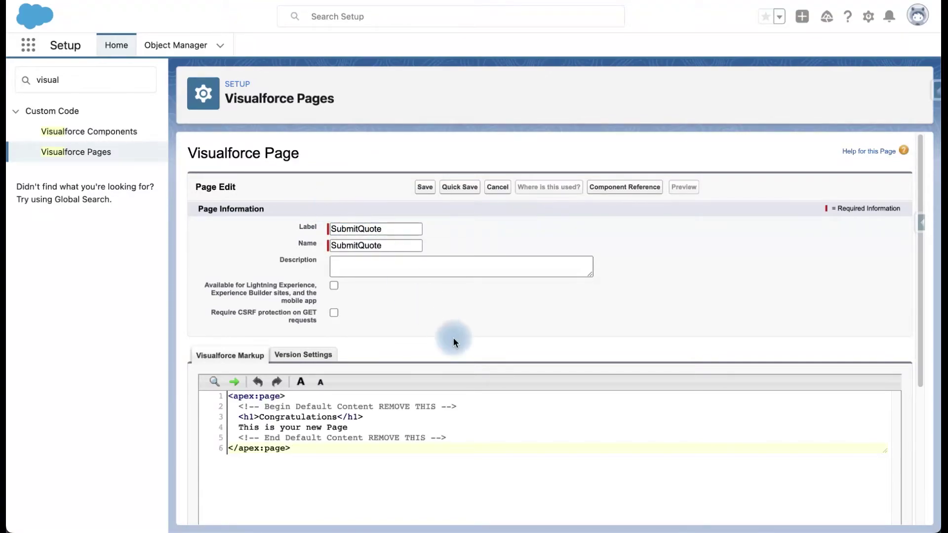
# Replace the SubmitQuote page's default markup with the submit page's Visualforce markup copied from the Salesforce Help article.
pyautogui.hotkey('ctrl', 'Tab')
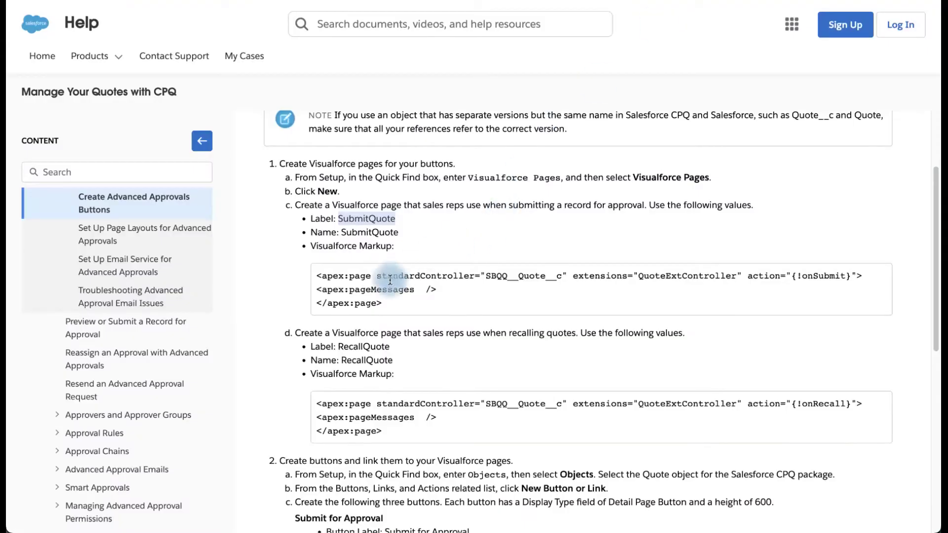
pyautogui.moveTo(317, 276); pyautogui.dragTo(394, 308)
pyautogui.hotkey('ctrl', 'c')
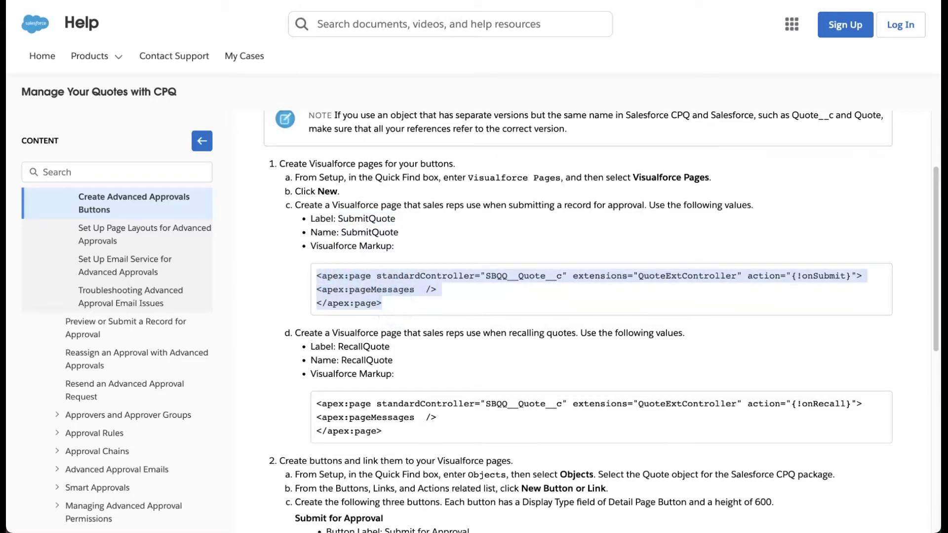
pyautogui.hotkey('ctrl', 'shift', 'Tab')
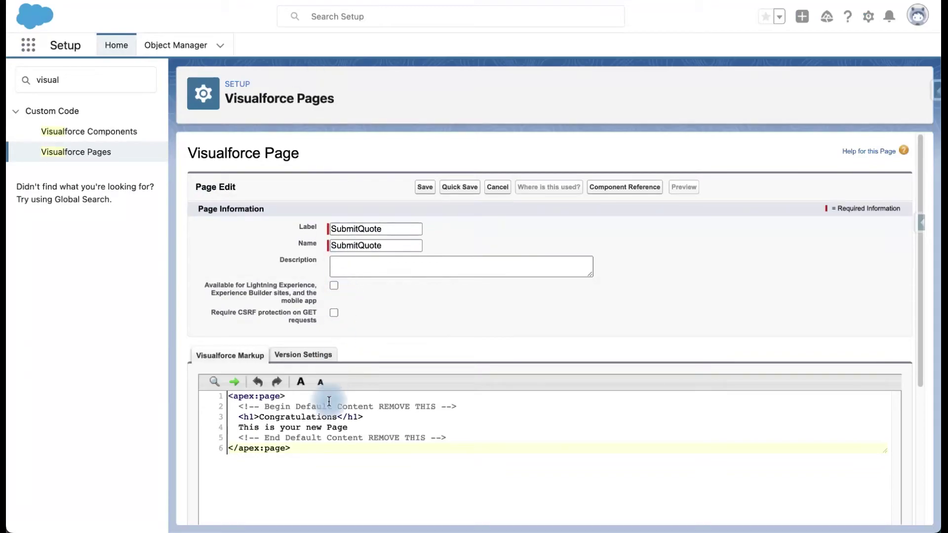
pyautogui.moveTo(302, 450); pyautogui.dragTo(212, 398)
pyautogui.hotkey('ctrl', 'v')
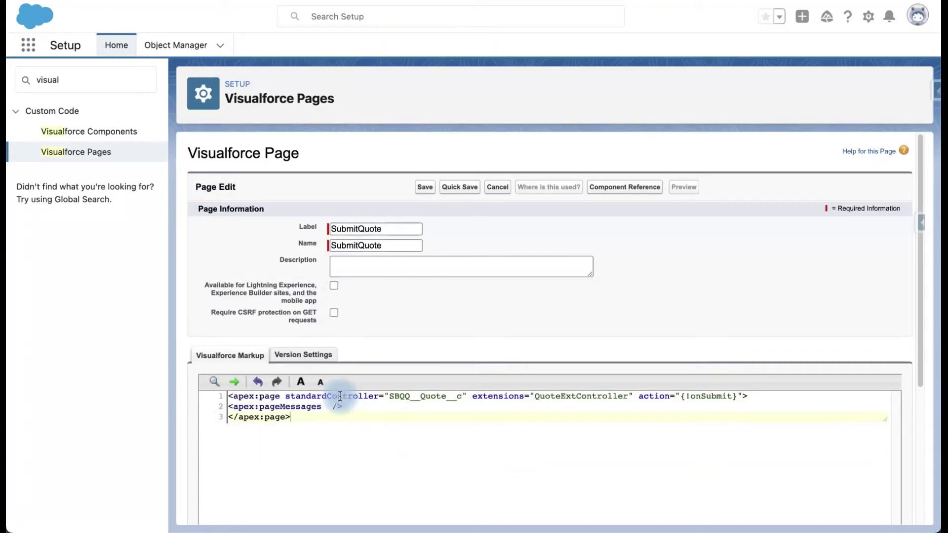
# In the SubmitQuote markup, set standardController to Promotion__c and extensions to PromotionExtController, and quick save the page.
pyautogui.click(411, 397)
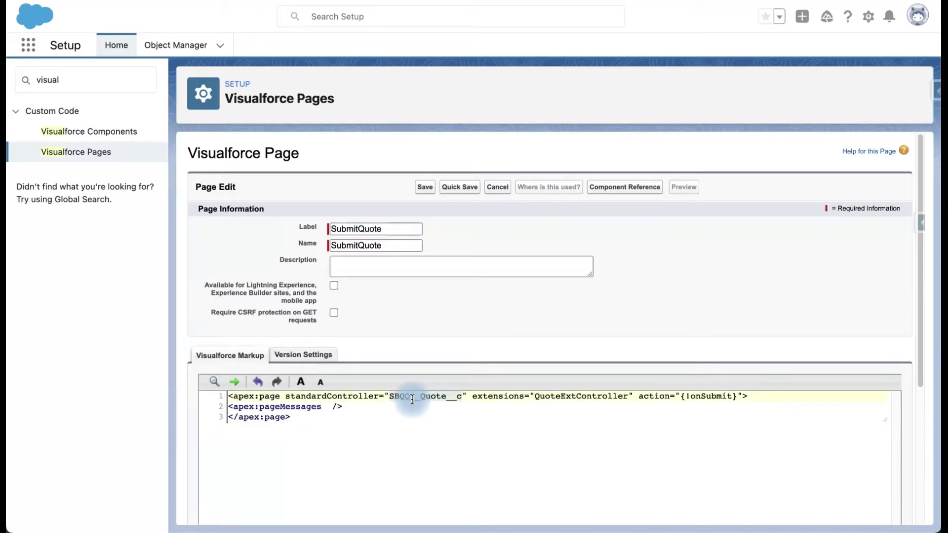
pyautogui.doubleClick(412, 397)
pyautogui.write('Promotion')
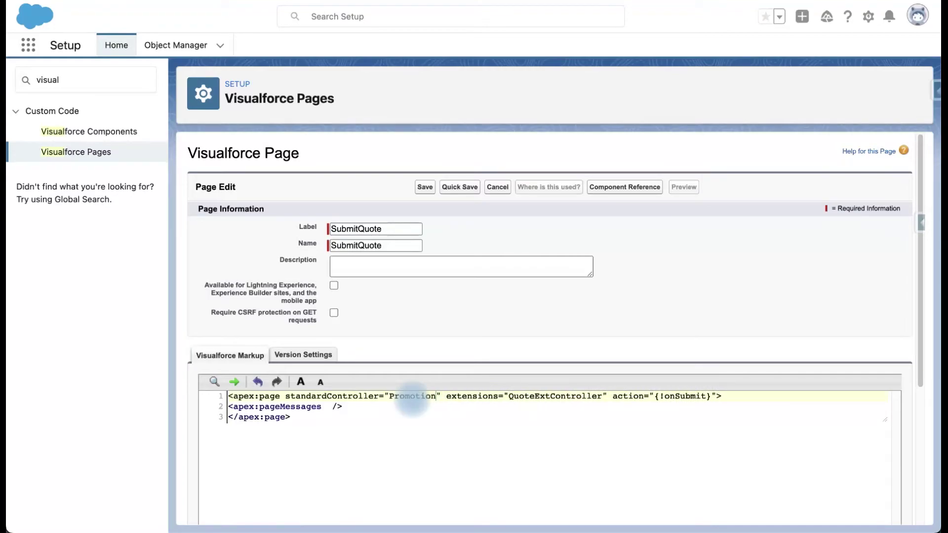
pyautogui.write('__c')
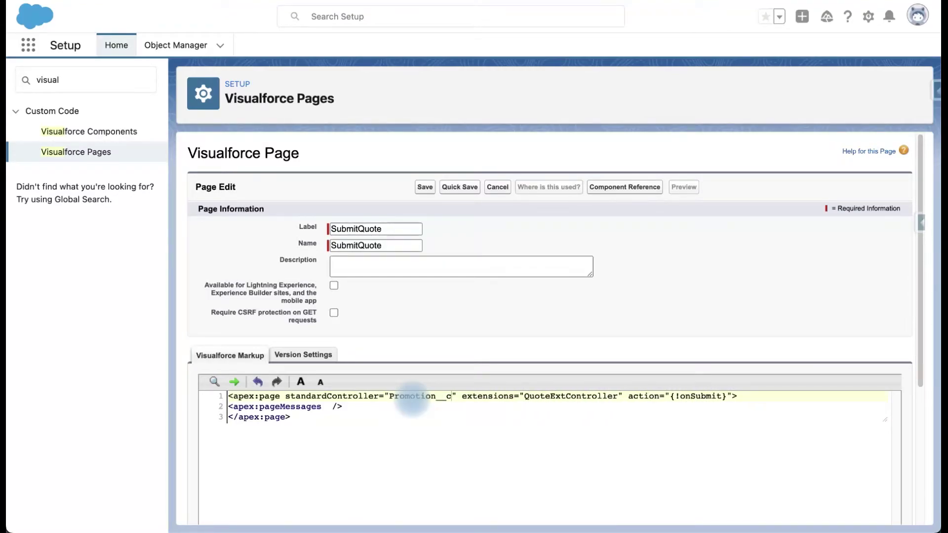
pyautogui.click(551, 399)
pyautogui.moveTo(551, 399); pyautogui.dragTo(527, 397)
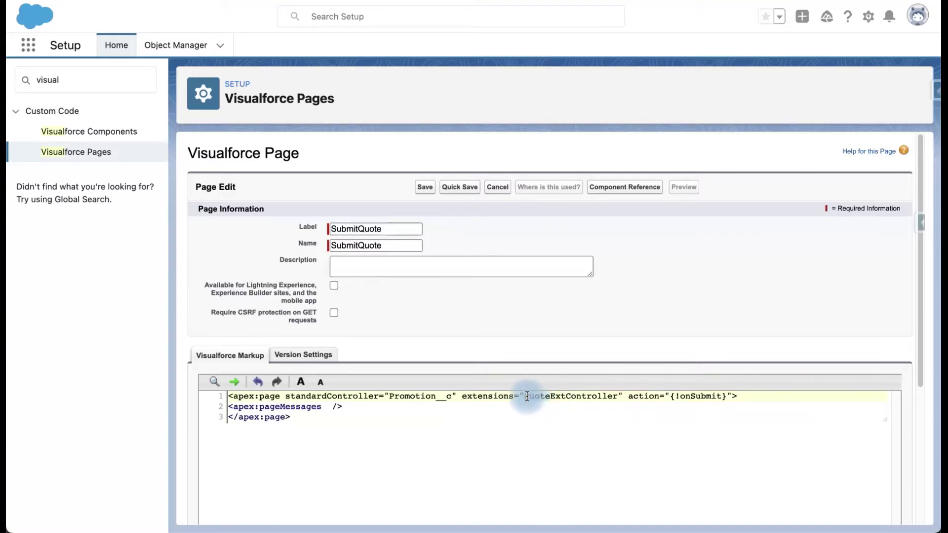
pyautogui.write('Promotion')
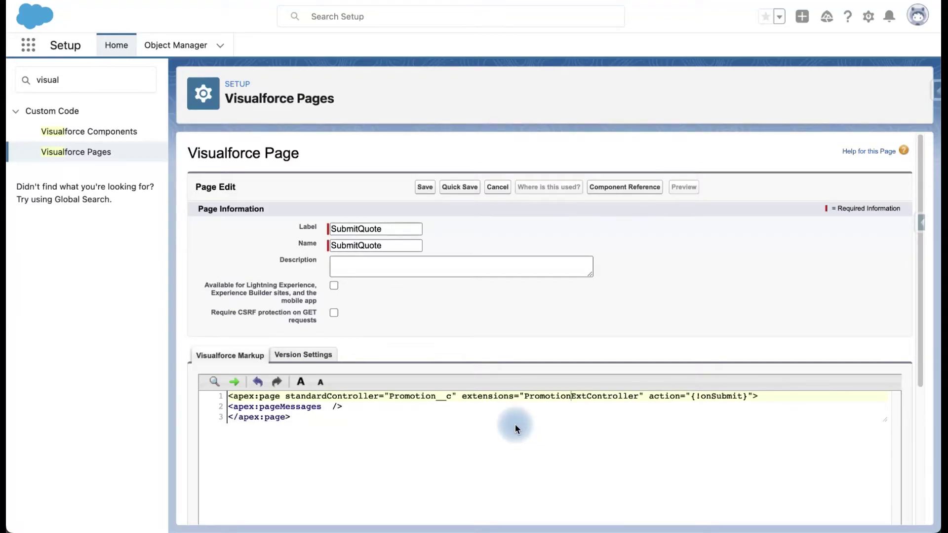
pyautogui.click(459, 187)
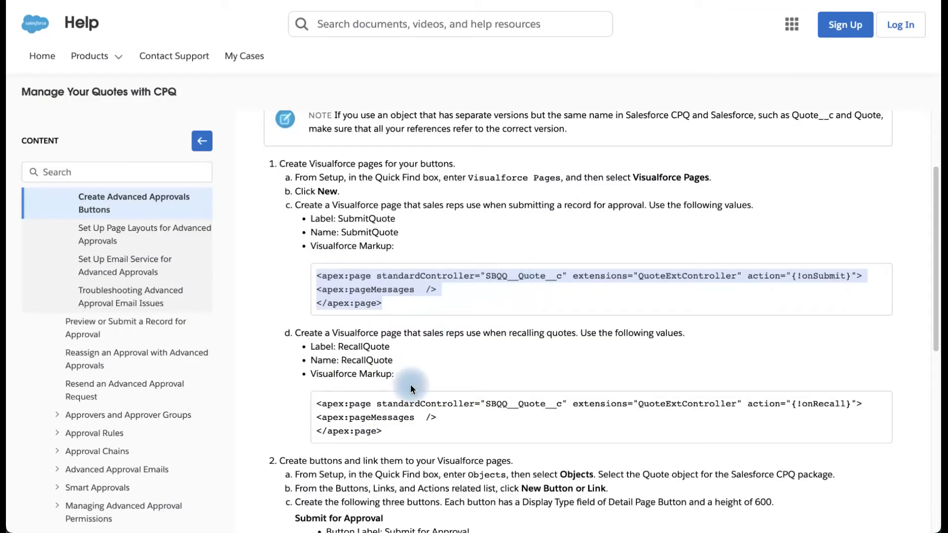
# Start another Visualforce page with the label and name RecallQuote, copied from the help article.
pyautogui.scroll(-1, 410, 384)
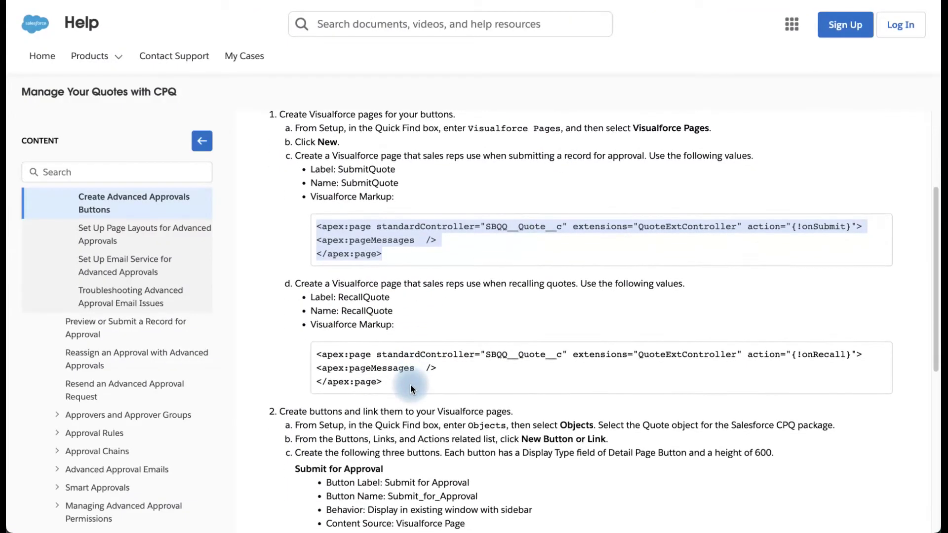
pyautogui.click(362, 298)
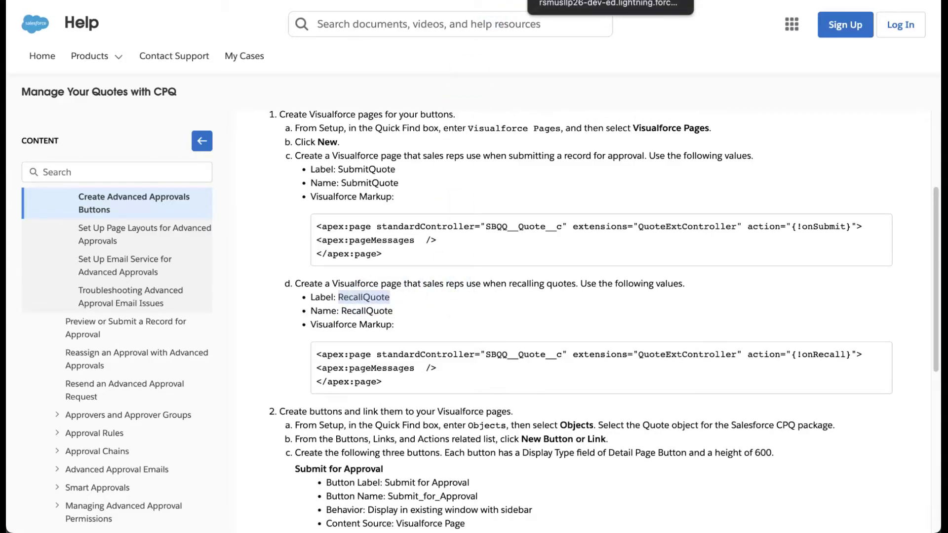
pyautogui.click(611, 1)
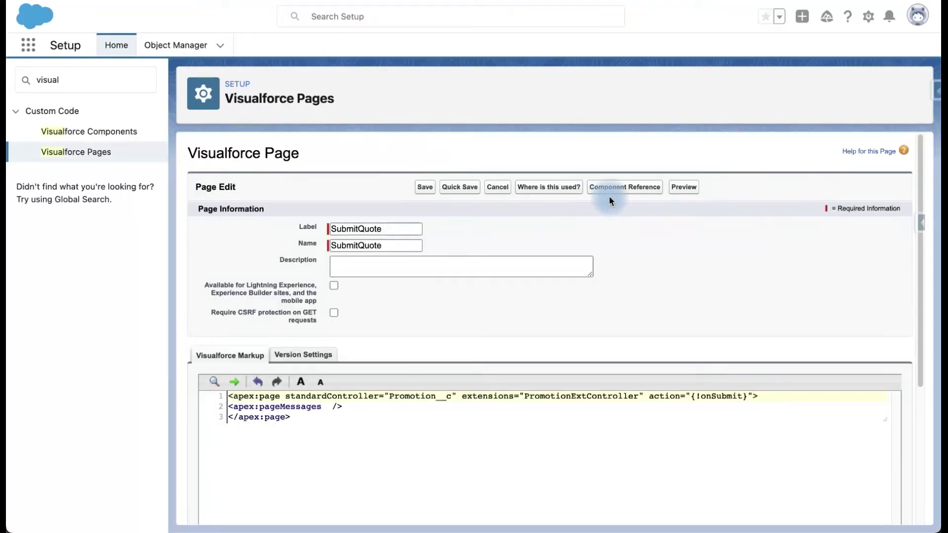
pyautogui.click(74, 153)
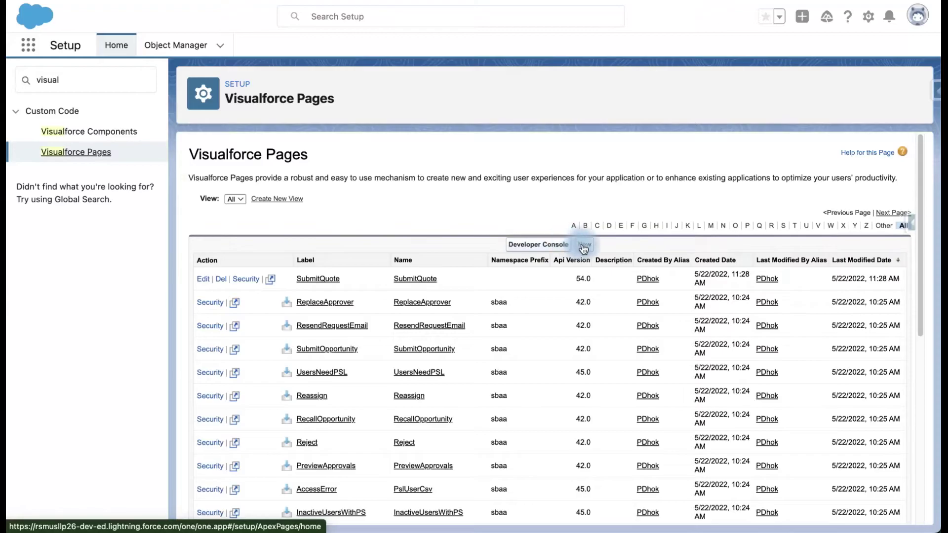
pyautogui.click(584, 246)
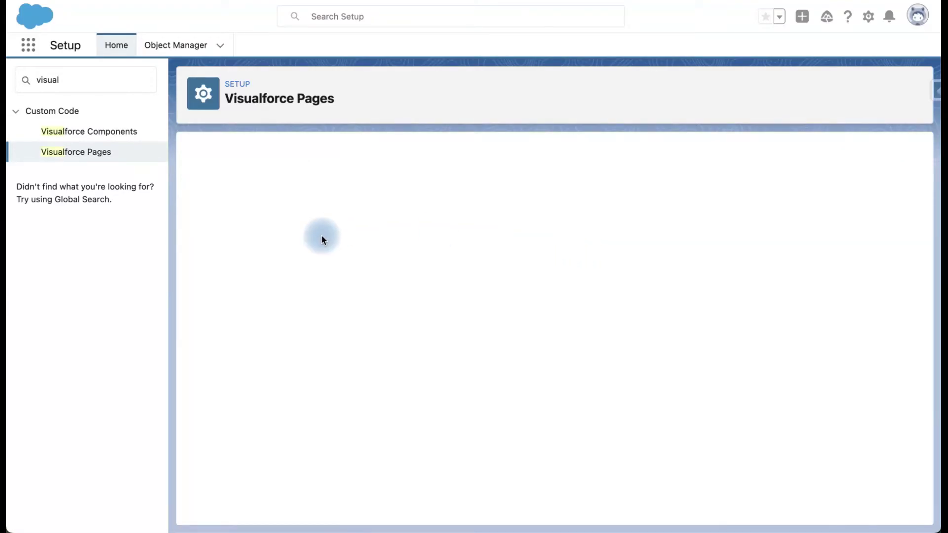
pyautogui.click(345, 230)
pyautogui.write('RecallQuote')
pyautogui.click(352, 239)
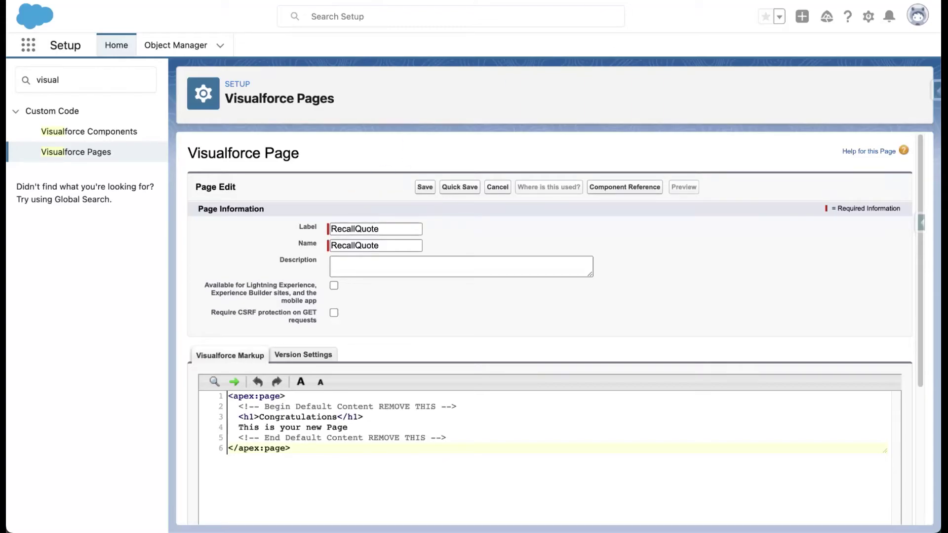
# Replace the RecallQuote page's default markup with the recall page's Visualforce markup from the help article.
pyautogui.press('super+Tab')
pyautogui.scroll(-2, 473, 292)
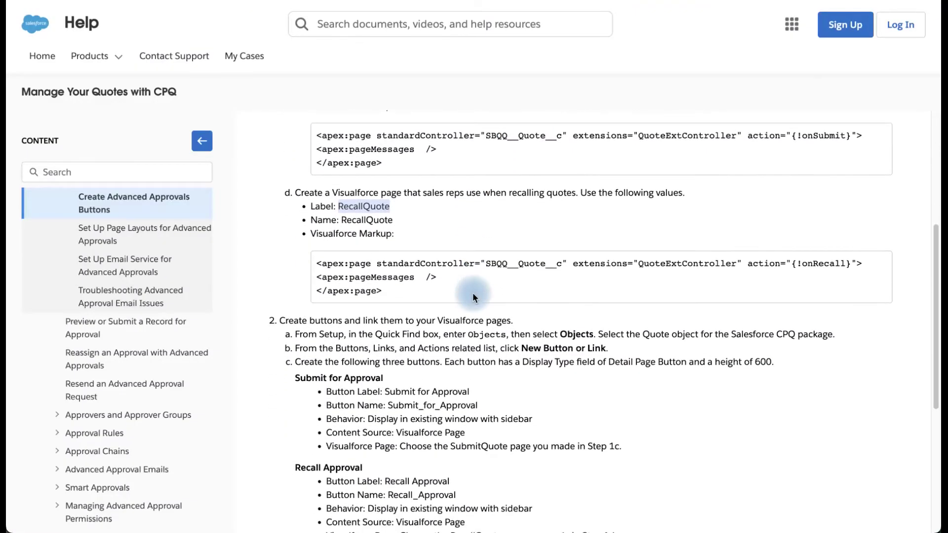
pyautogui.moveTo(382, 291); pyautogui.dragTo(318, 267)
pyautogui.press('super+c')
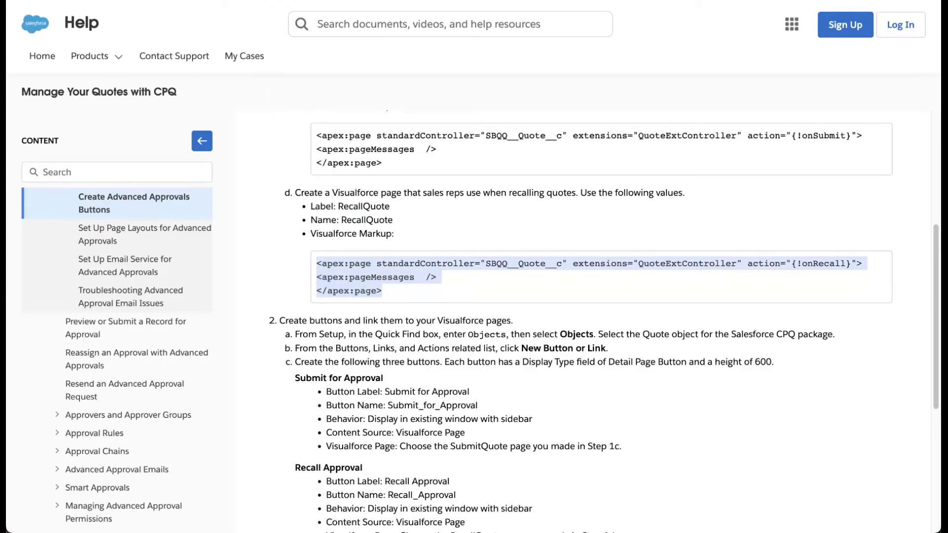
pyautogui.press('super+Tab')
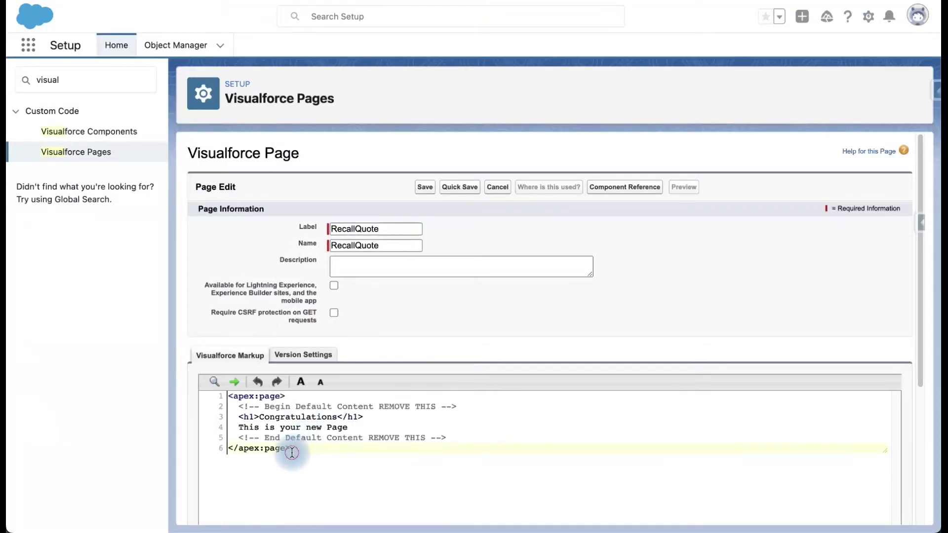
pyautogui.press('super+a')
pyautogui.press('super+v')
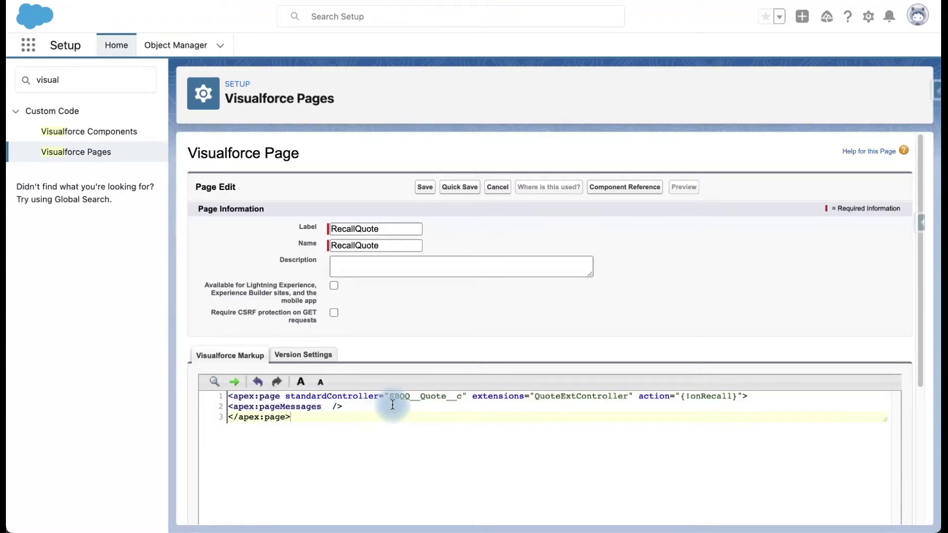
# Change the standardController in the RecallQuote markup to Promotion__c.
pyautogui.doubleClick(400, 397)
pyautogui.write('promotion')
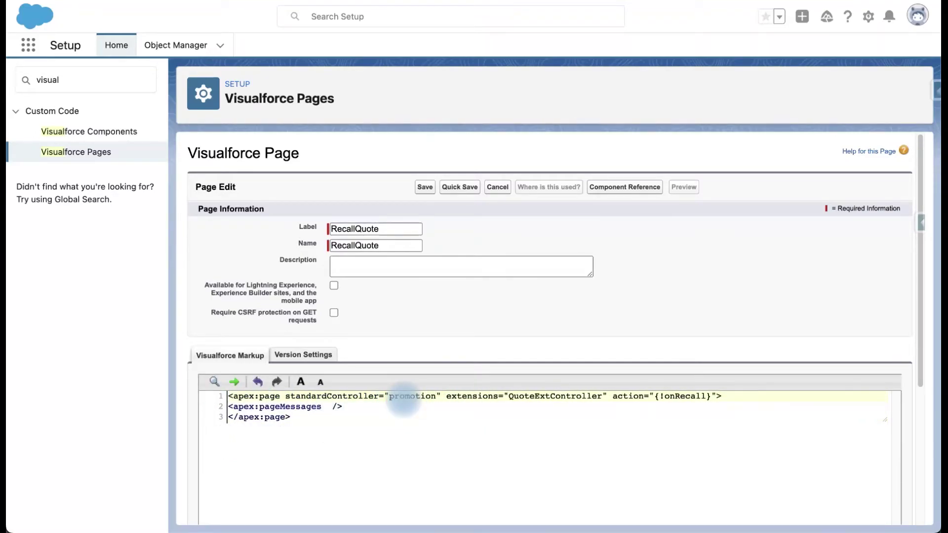
pyautogui.write('__C')
pyautogui.press('BackSpace')
pyautogui.write('c')
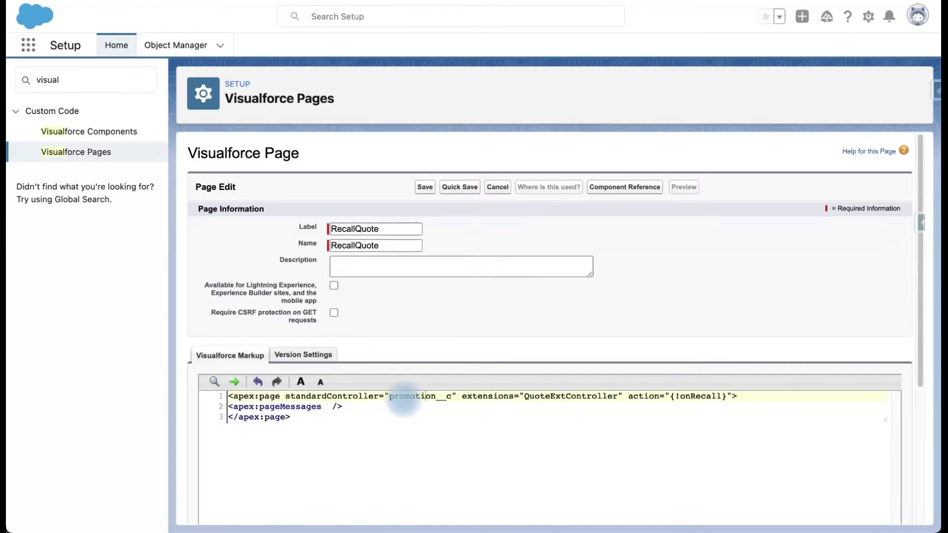
pyautogui.press('BackSpace')
pyautogui.write('P')
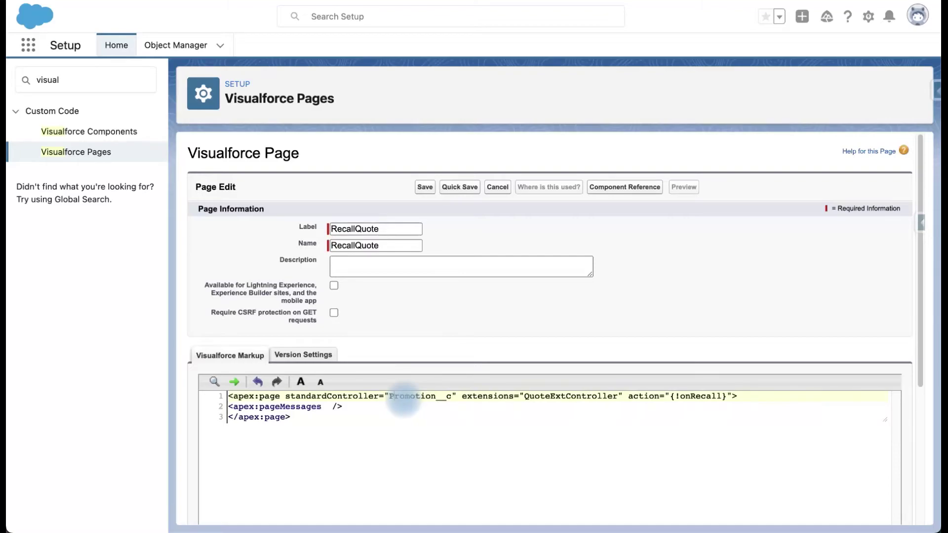
# Change the extensions value in the RecallQuote markup to PromotionExtController and quick save the page.
pyautogui.click(527, 396)
pyautogui.press('Delete')
pyautogui.press('Delete')
pyautogui.press('Delete')
pyautogui.press('Delete')
pyautogui.press('Delete')
pyautogui.write('Promotion')
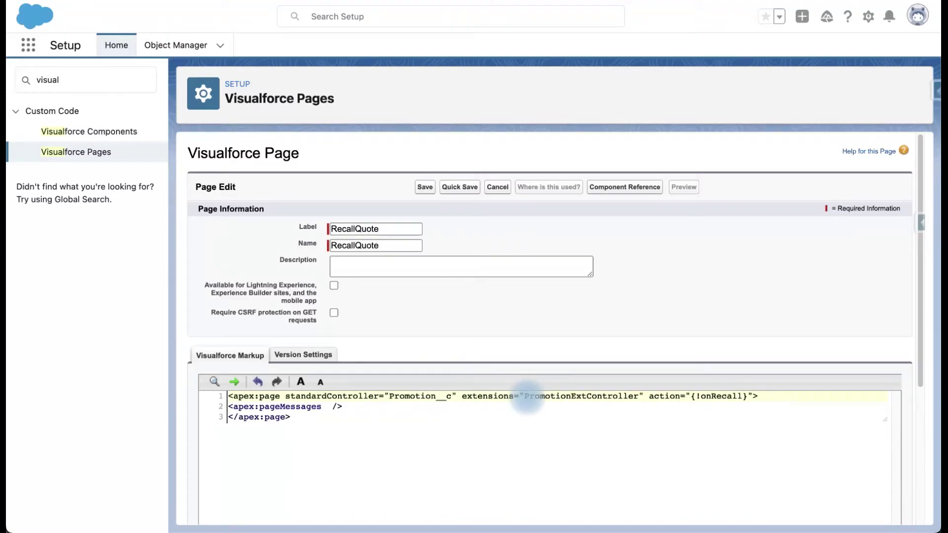
pyautogui.click(463, 187)
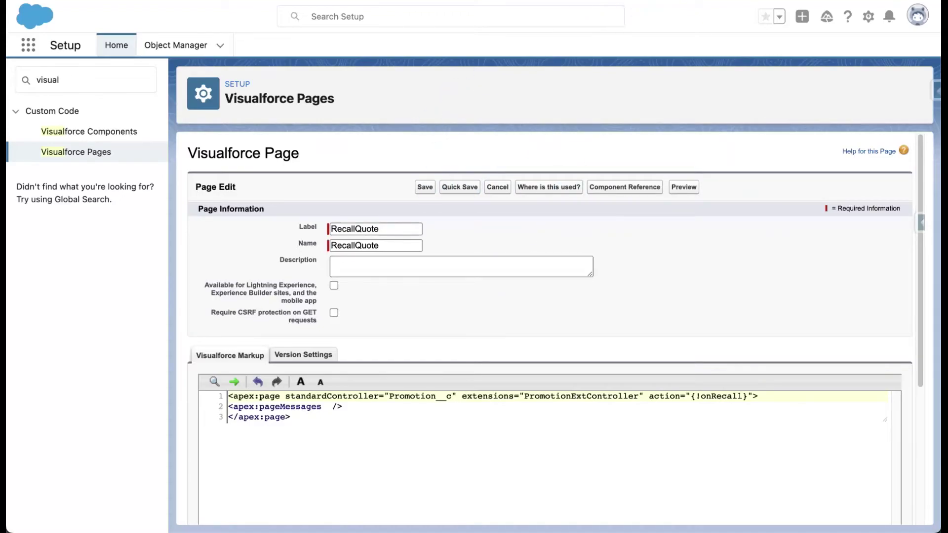
# Copy the Submit for Approval label from the help article's button instructions and start a new button or link on the Promotion object.
pyautogui.hotkey('ctrl', 'Tab')
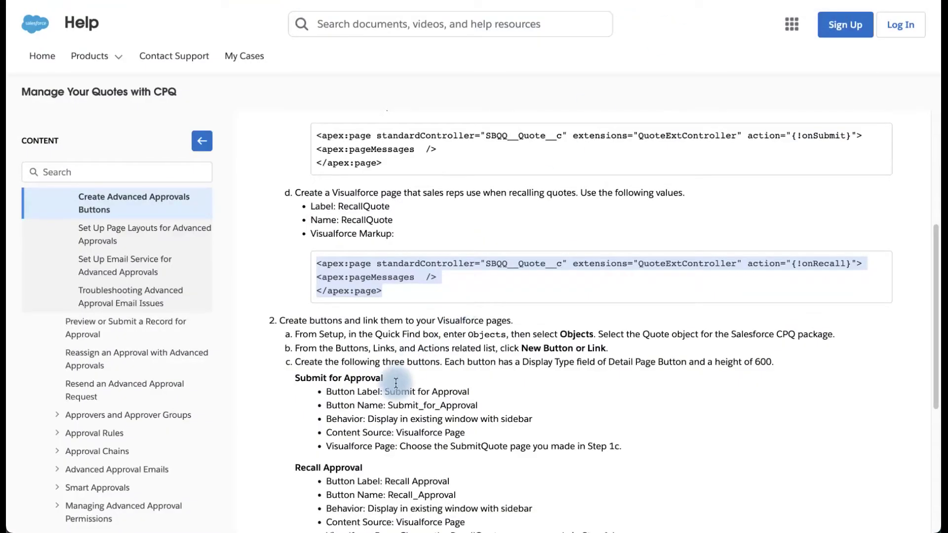
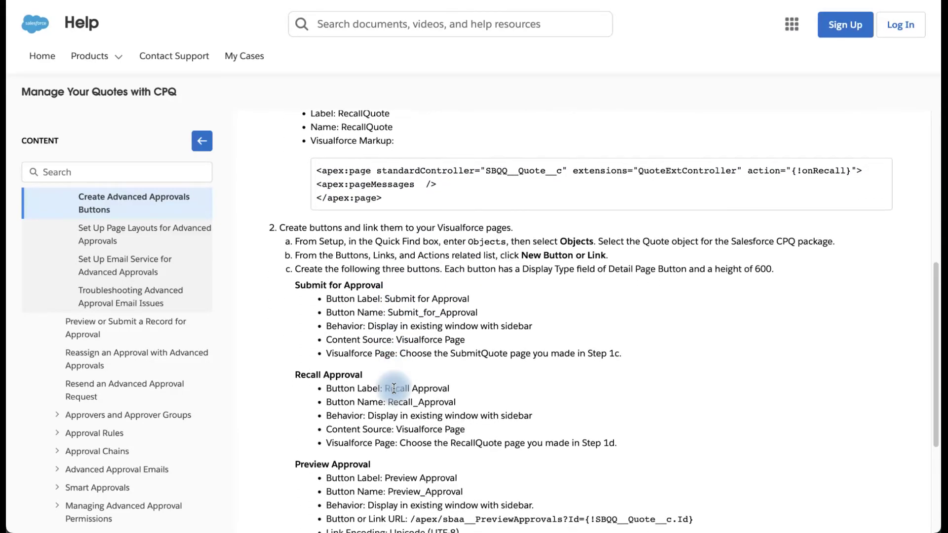
pyautogui.scroll(-1, 394, 389)
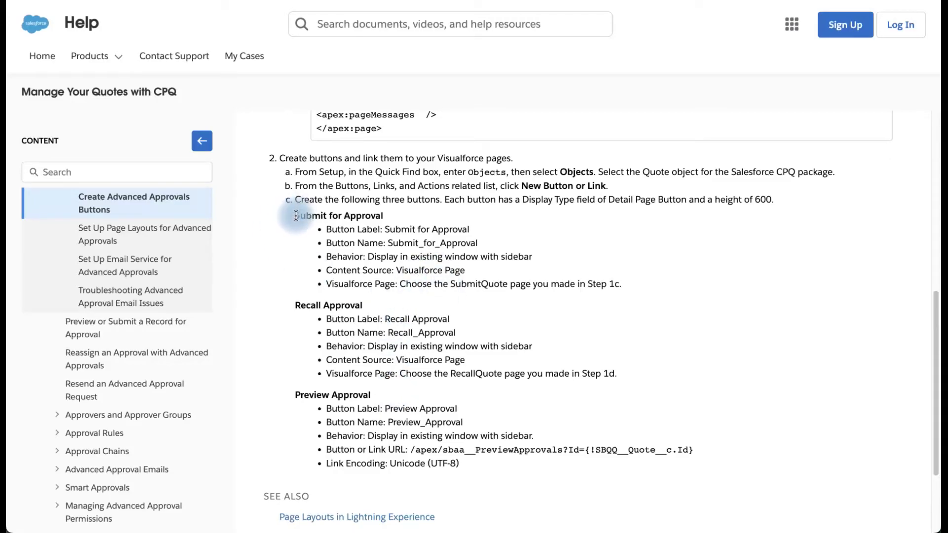
pyautogui.moveTo(295, 216); pyautogui.dragTo(392, 218)
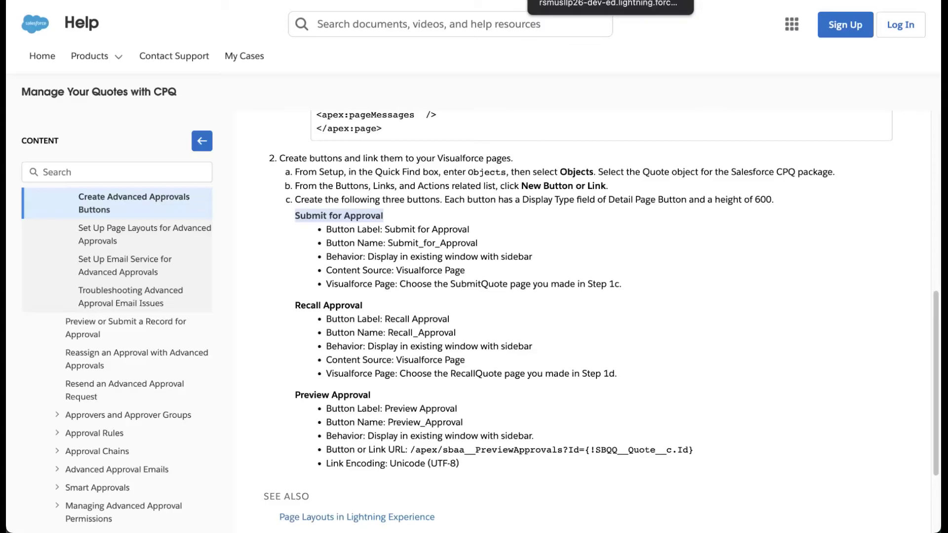
pyautogui.click(567, 1)
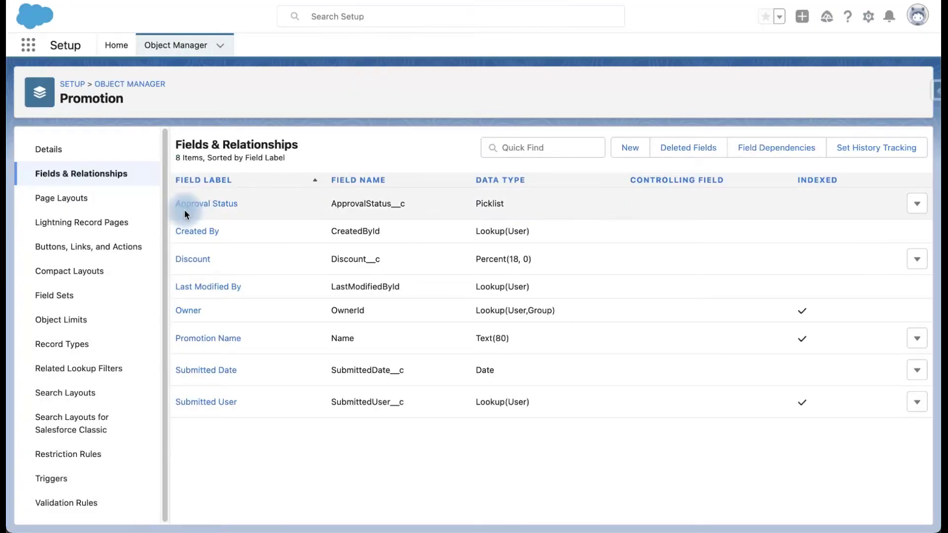
pyautogui.click(58, 246)
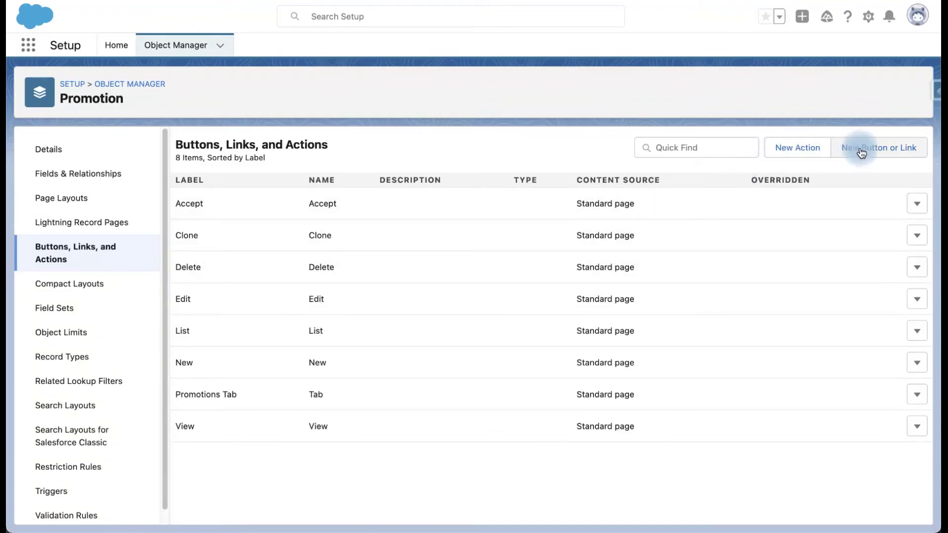
pyautogui.click(859, 147)
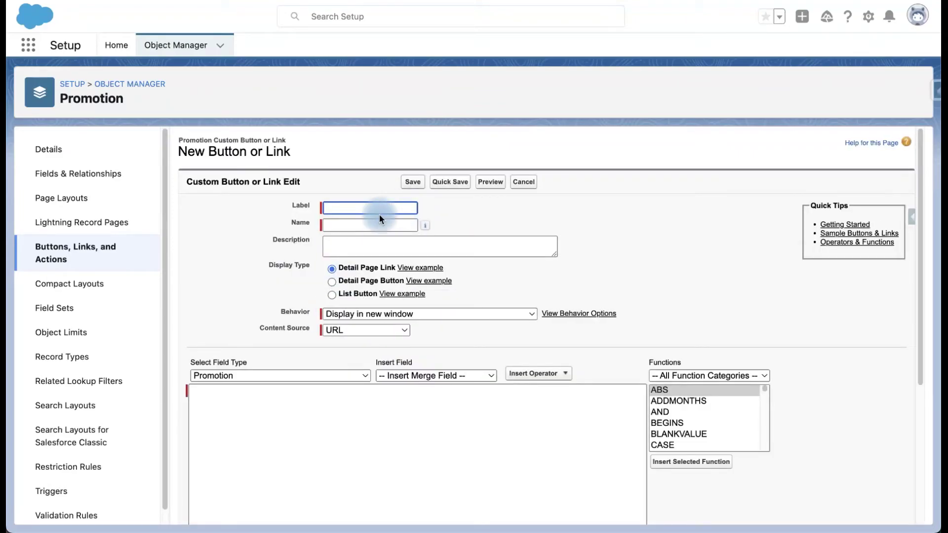
# Set the new button's label to Submit for Approval and name to Submit_for_Approval, and check its remaining settings in the help article.
pyautogui.click(370, 208)
pyautogui.write('Submit for Approval')
pyautogui.click(261, 217)
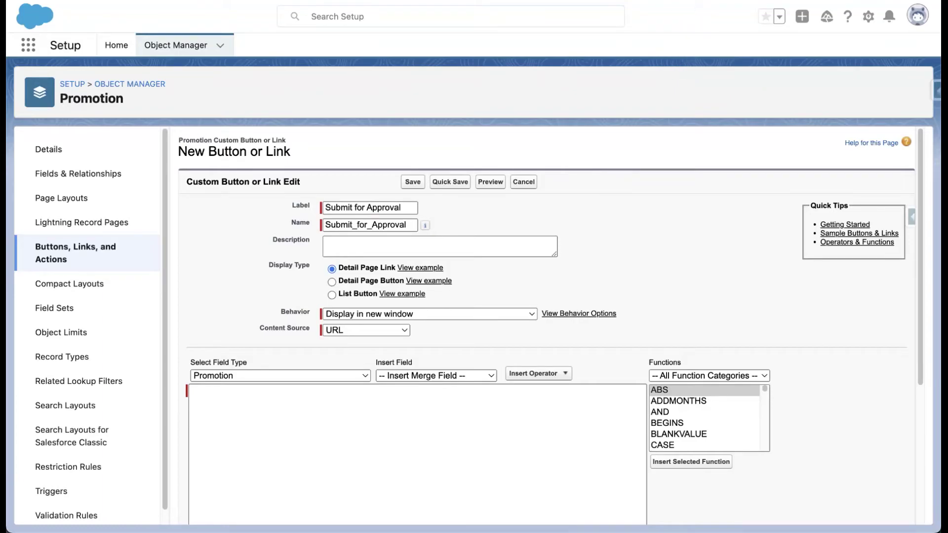
pyautogui.hotkey('ctrl', 'Tab')
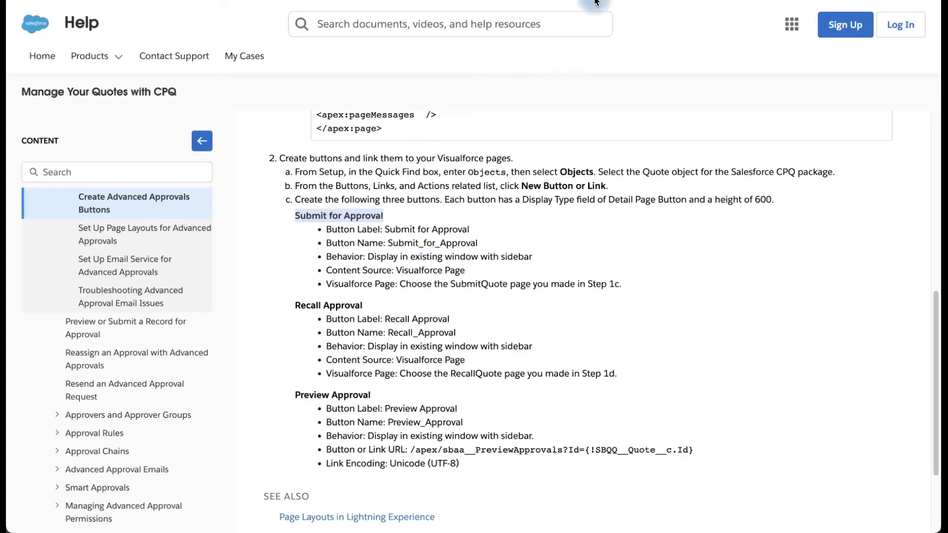
pyautogui.hotkey('ctrl', 'Tab')
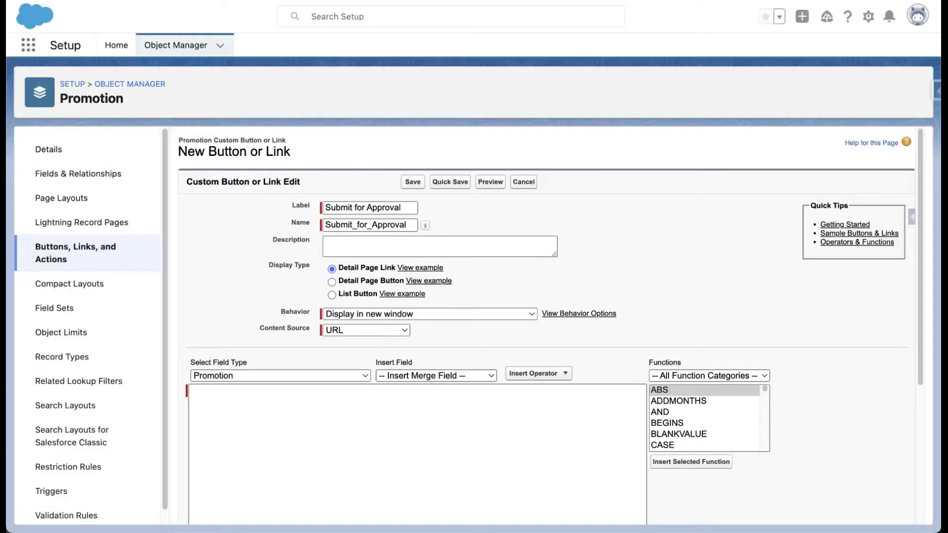
# Make the Submit for Approval button a Detail Page Button with the behavior Display in existing window without sidebar.
pyautogui.click(336, 280)
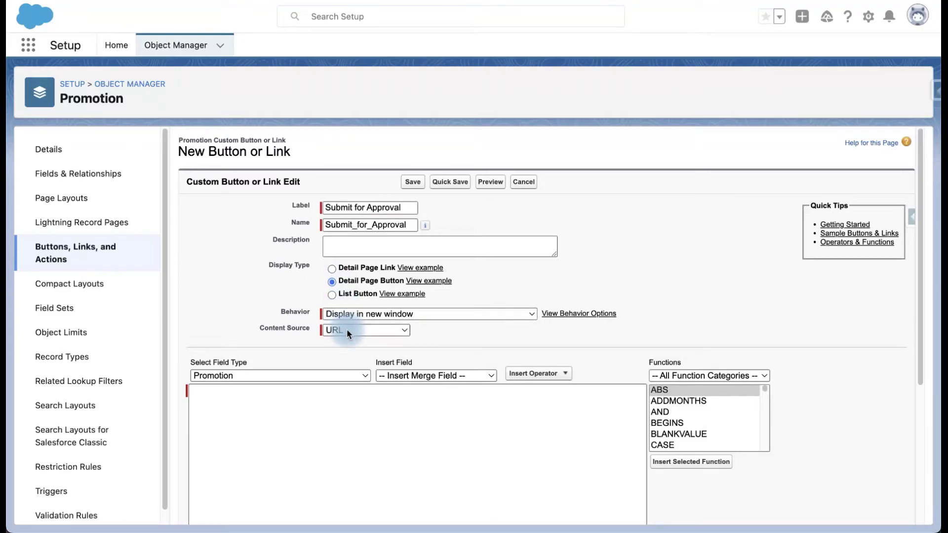
pyautogui.click(358, 315)
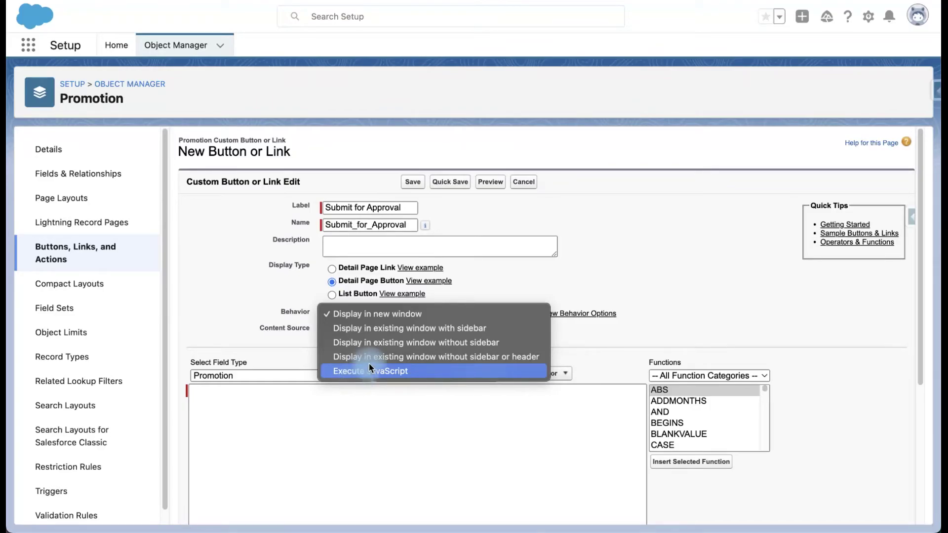
pyautogui.click(413, 343)
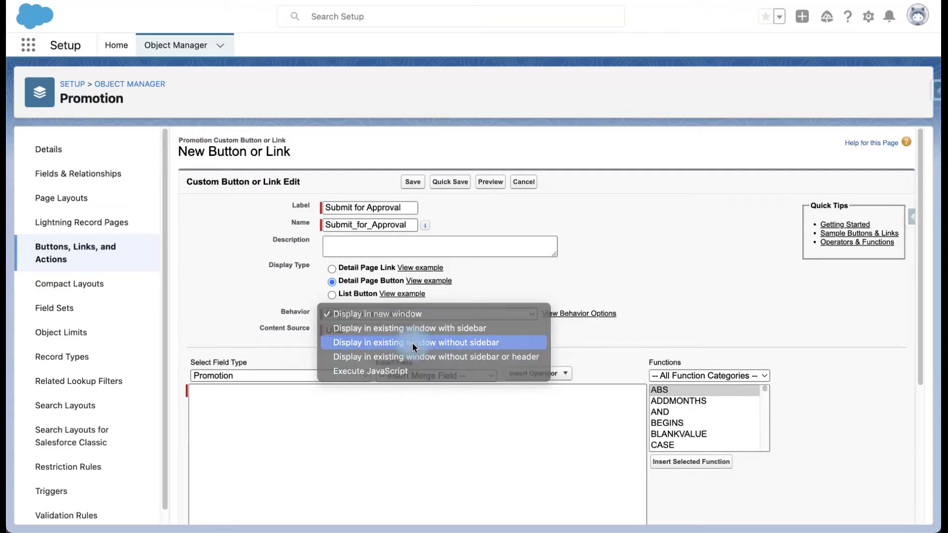
# Set the button's content source to Visualforce Page with SubmitQuote as the content, and quick save it.
pyautogui.click(369, 331)
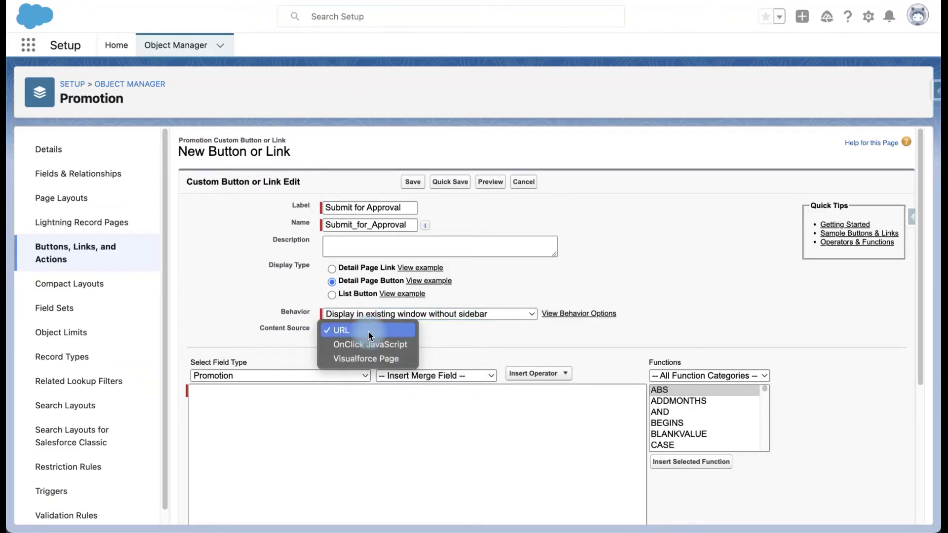
pyautogui.click(351, 358)
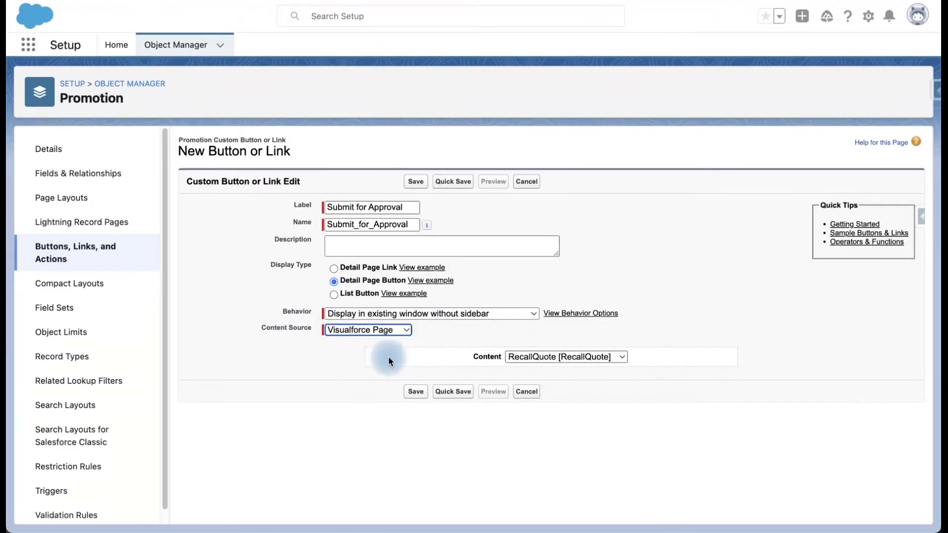
pyautogui.click(523, 357)
pyautogui.click(523, 374)
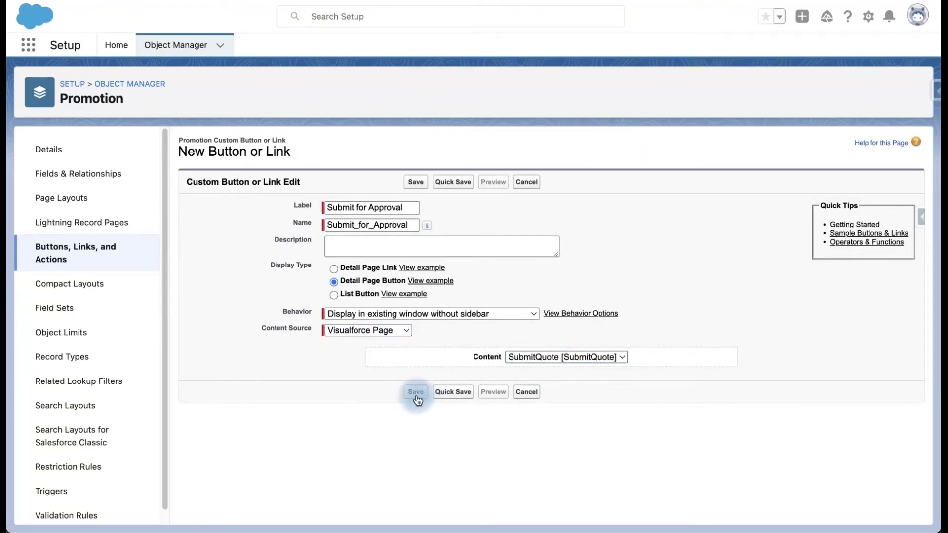
pyautogui.click(454, 393)
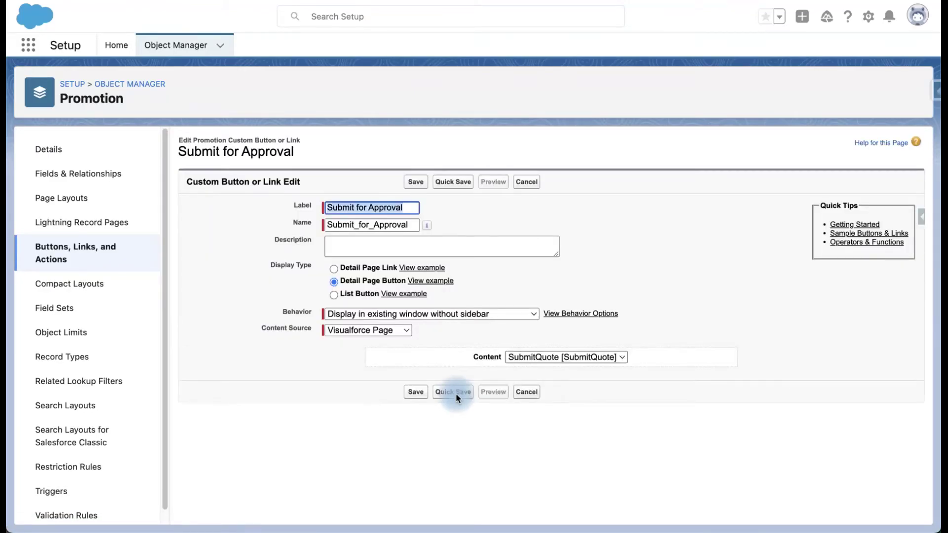
# Start another new button or link on the Promotion object and copy the Recall Approval label from the help article.
pyautogui.click(57, 255)
pyautogui.click(861, 151)
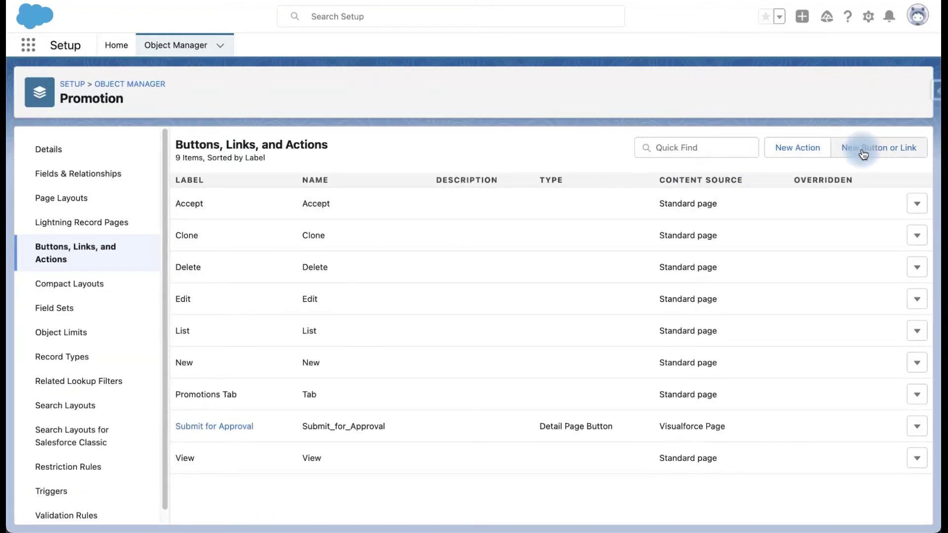
pyautogui.click(862, 150)
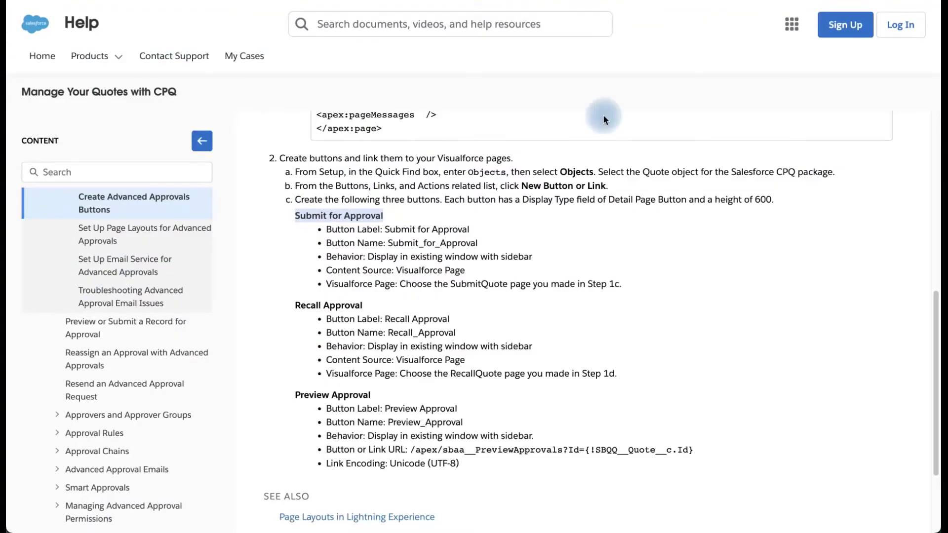
pyautogui.scroll(-1, 482, 337)
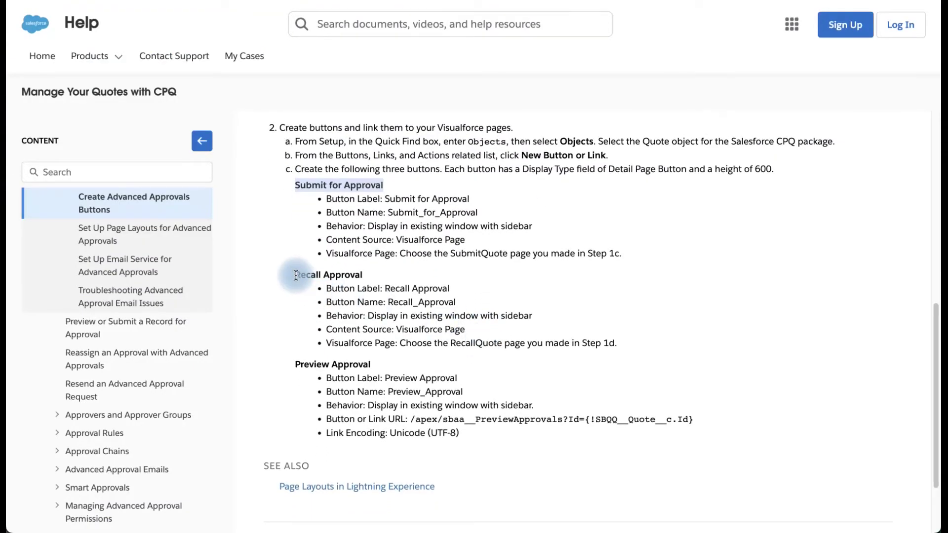
pyautogui.moveTo(296, 275); pyautogui.dragTo(385, 278)
pyautogui.hotkey('ctrl', 'c')
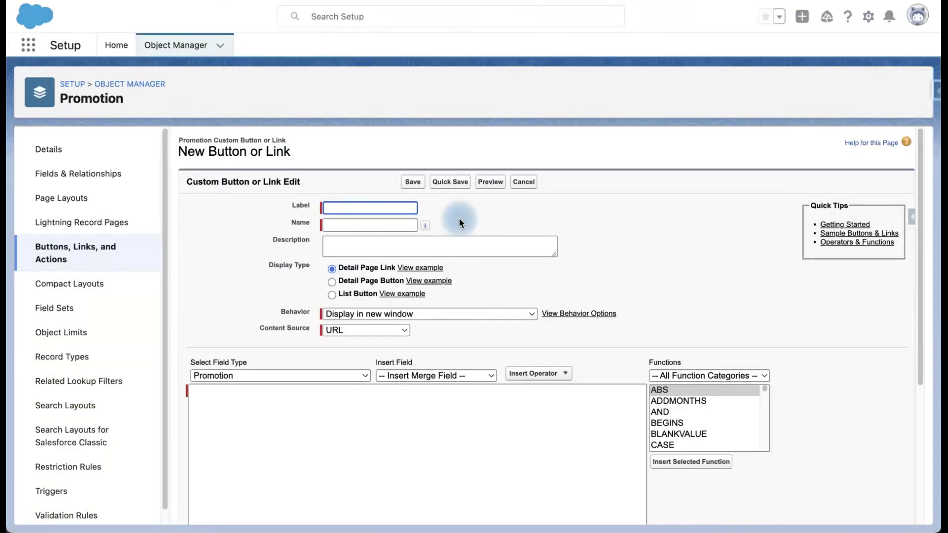
# Set the new button's label to Recall Approval and its name to Recall_Approval.
pyautogui.click(365, 212)
pyautogui.hotkey('ctrl', 'v')
pyautogui.click(246, 238)
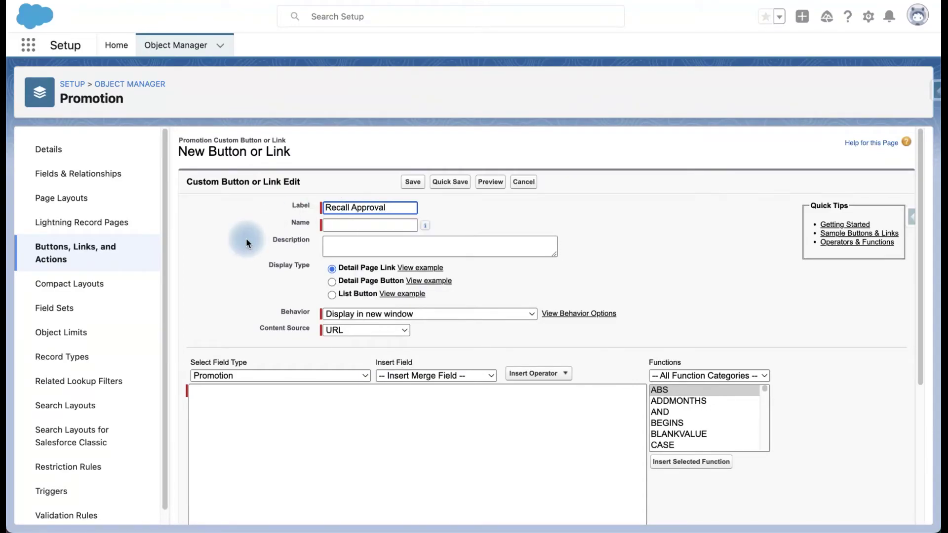
# Make the Recall Approval button a Detail Page Button with the behavior Display in existing window without sidebar.
pyautogui.click(332, 282)
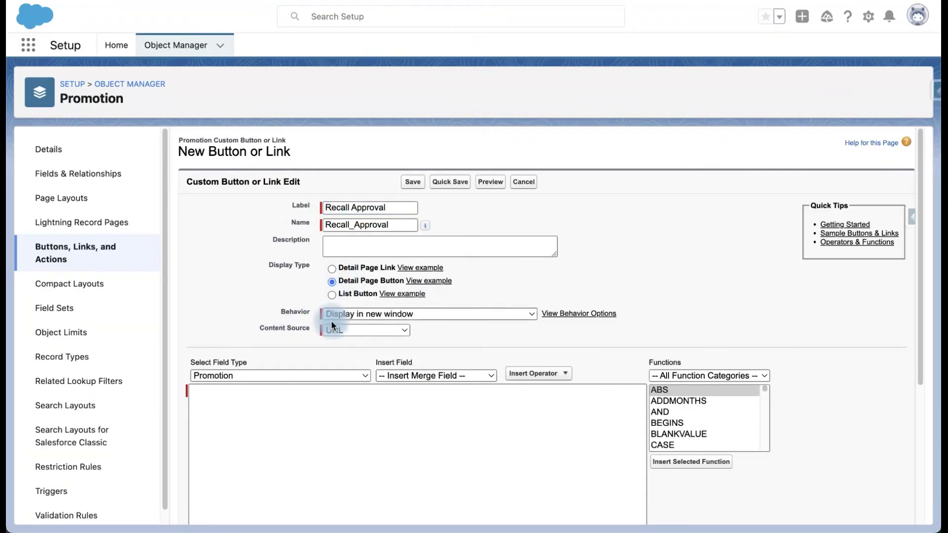
pyautogui.click(343, 315)
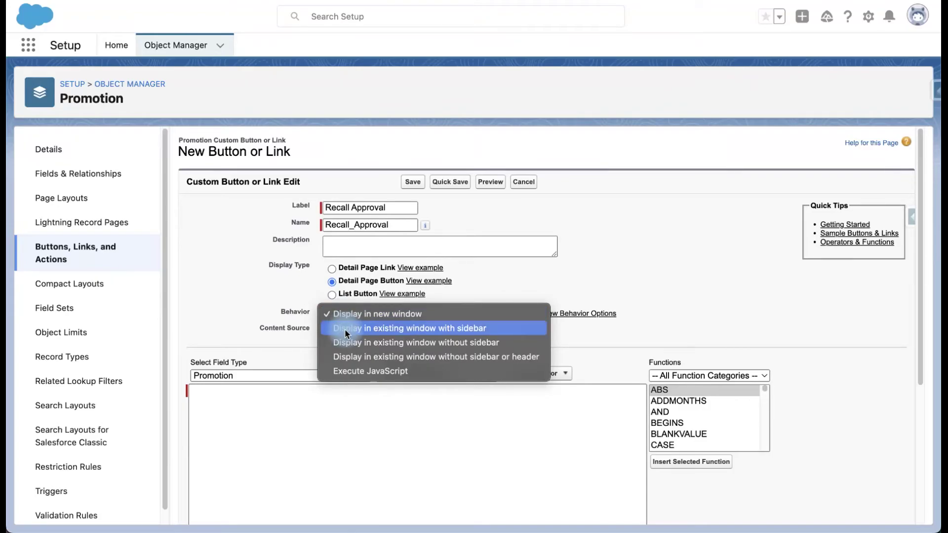
pyautogui.click(345, 339)
# Set the Recall Approval button's content source to Visualforce Page with RecallQuote as the content, and save it.
pyautogui.click(341, 331)
pyautogui.click(338, 359)
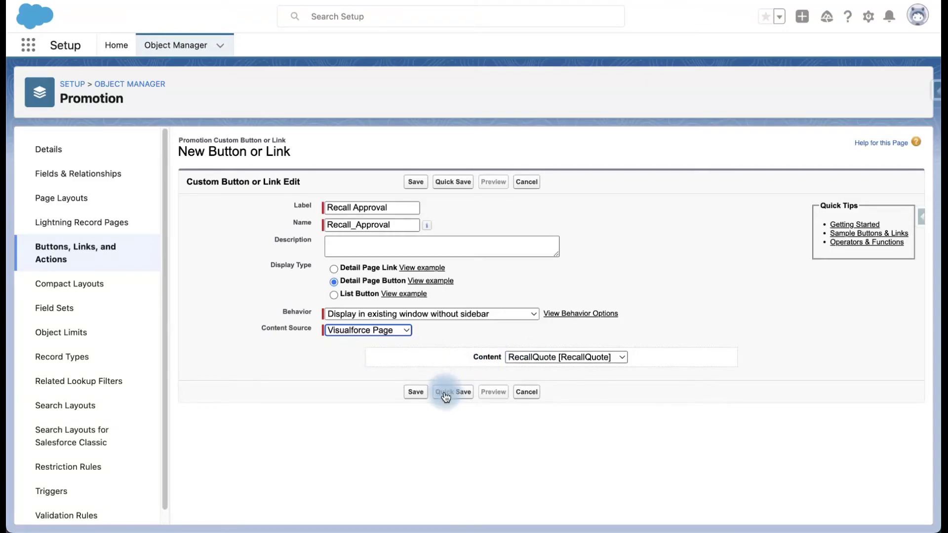
pyautogui.click(414, 392)
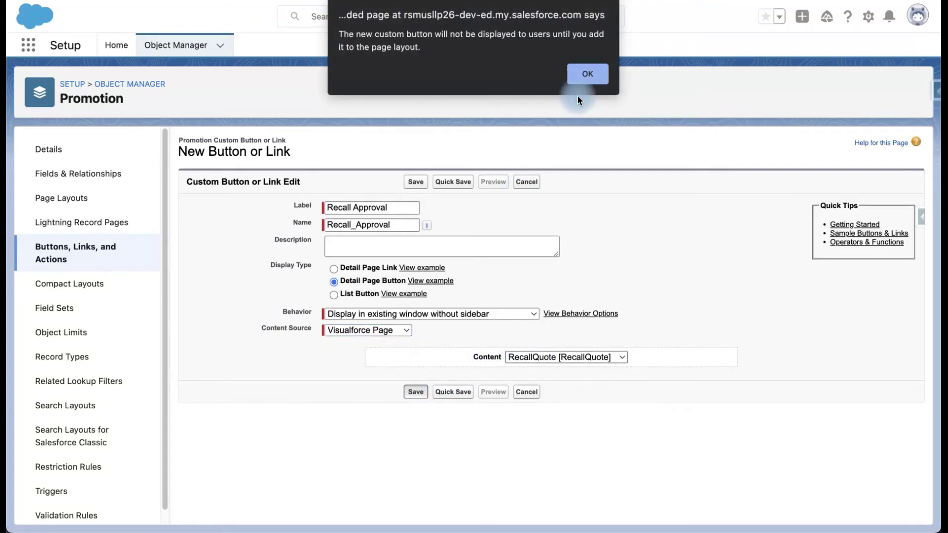
pyautogui.click(590, 76)
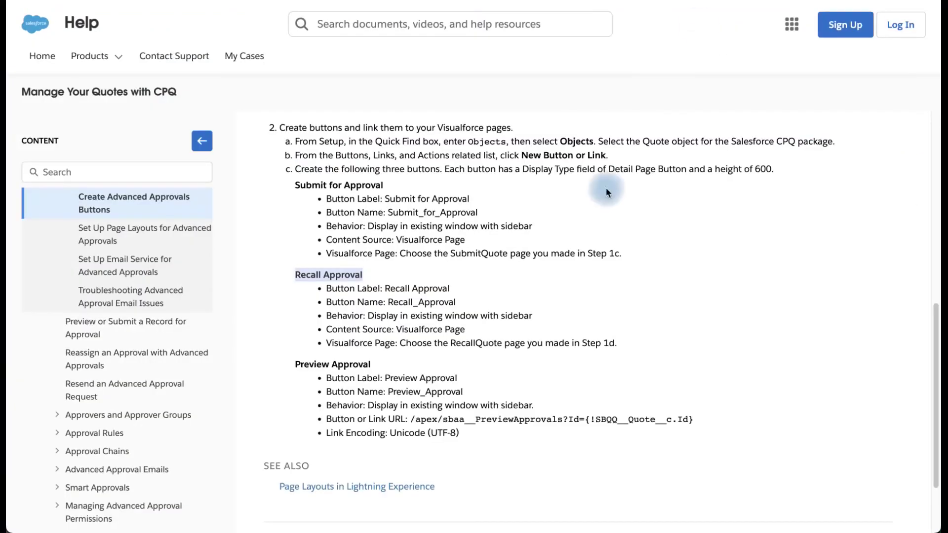
# Copy the Preview Approval label from the help article and start a third new button or link on the Promotion object.
pyautogui.scroll(-2, 520, 350)
pyautogui.moveTo(283, 276); pyautogui.dragTo(392, 276)
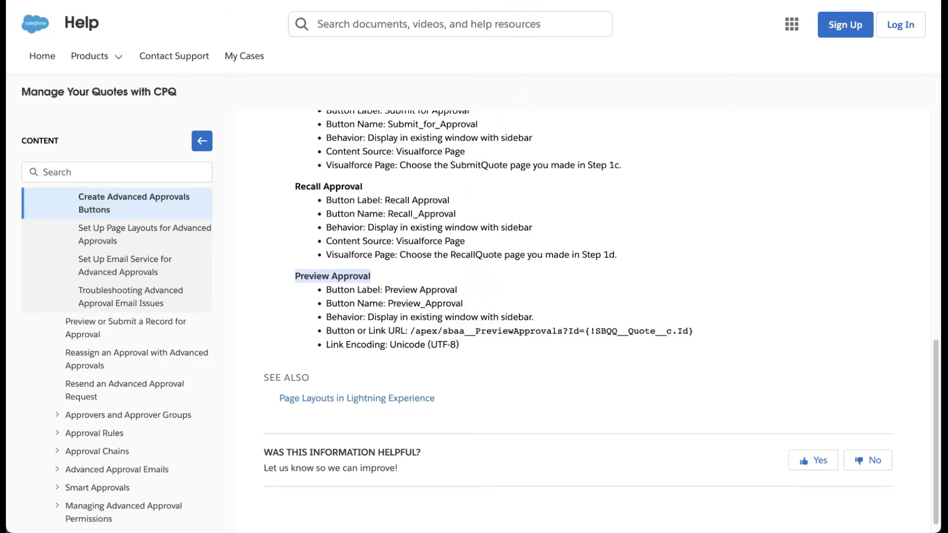
pyautogui.hotkey('ctrl', 'Tab')
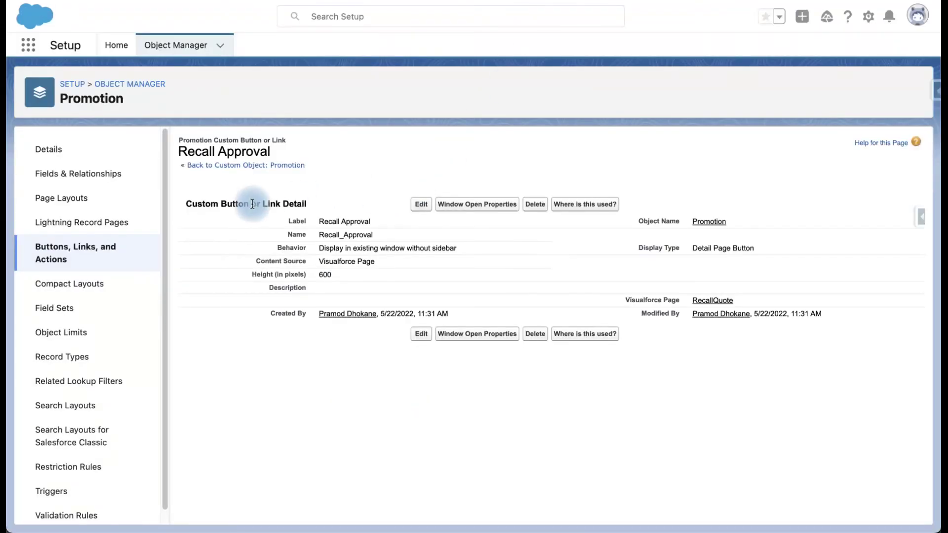
pyautogui.click(52, 247)
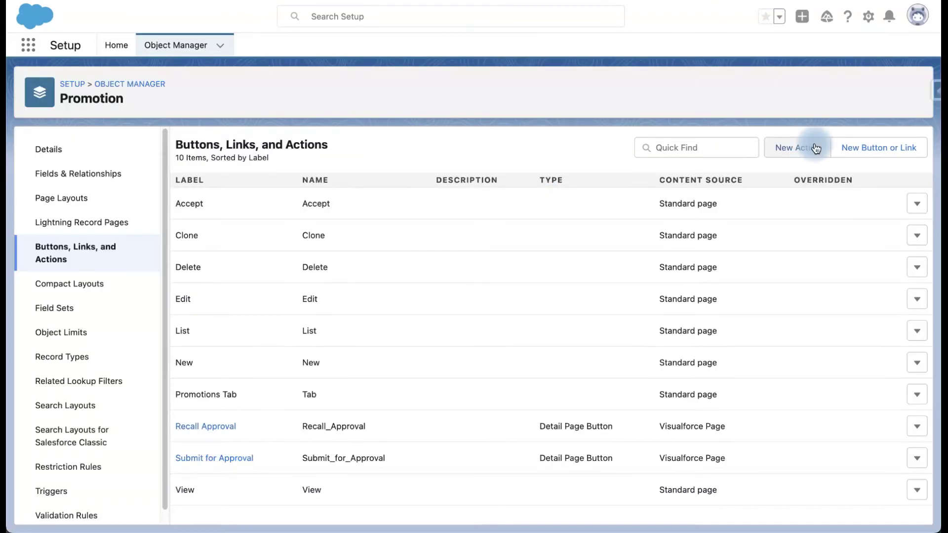
pyautogui.click(854, 148)
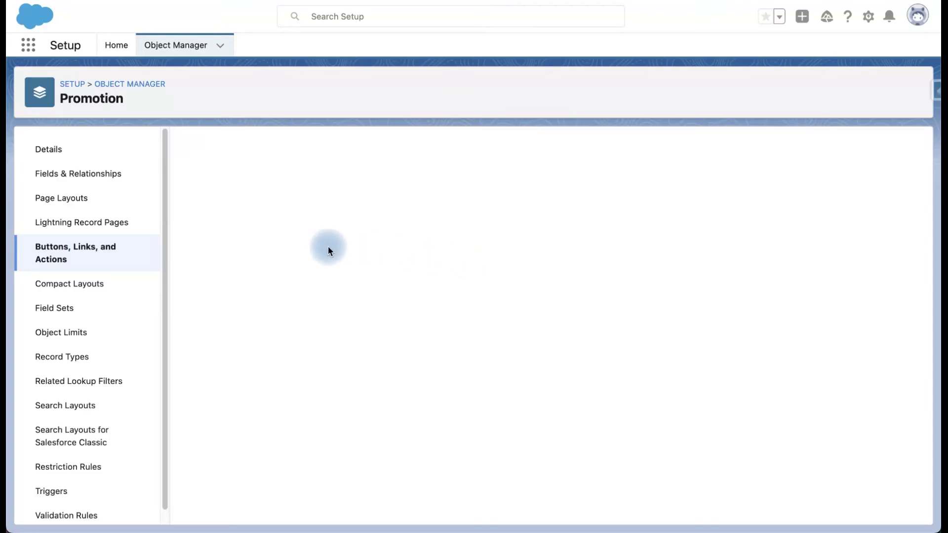
# Set the new button's label to Preview Approval and its name to Preview_Approval.
pyautogui.click(348, 208)
pyautogui.write('Preview Approval')
pyautogui.click(253, 232)
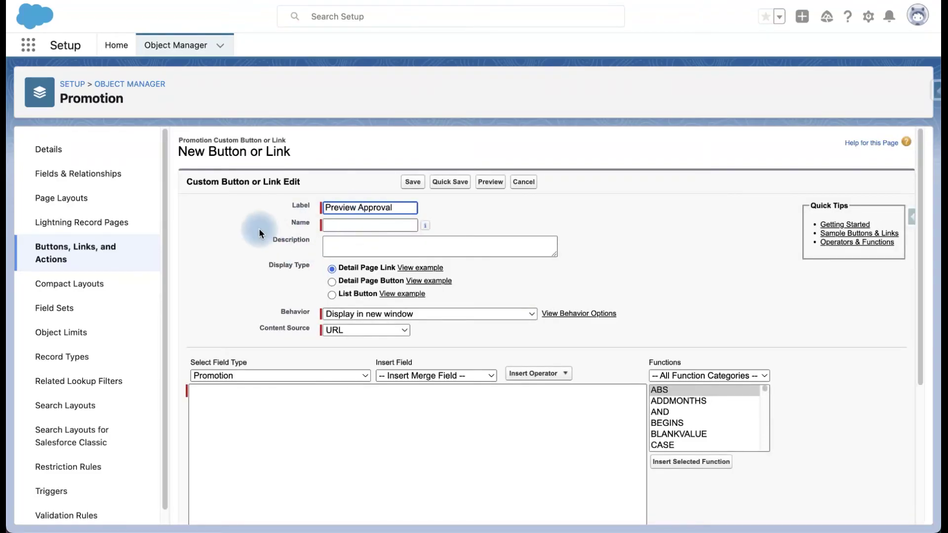
# Make the Preview Approval button a Detail Page Button with the behavior Display in existing window with sidebar.
pyautogui.click(330, 282)
pyautogui.click(333, 314)
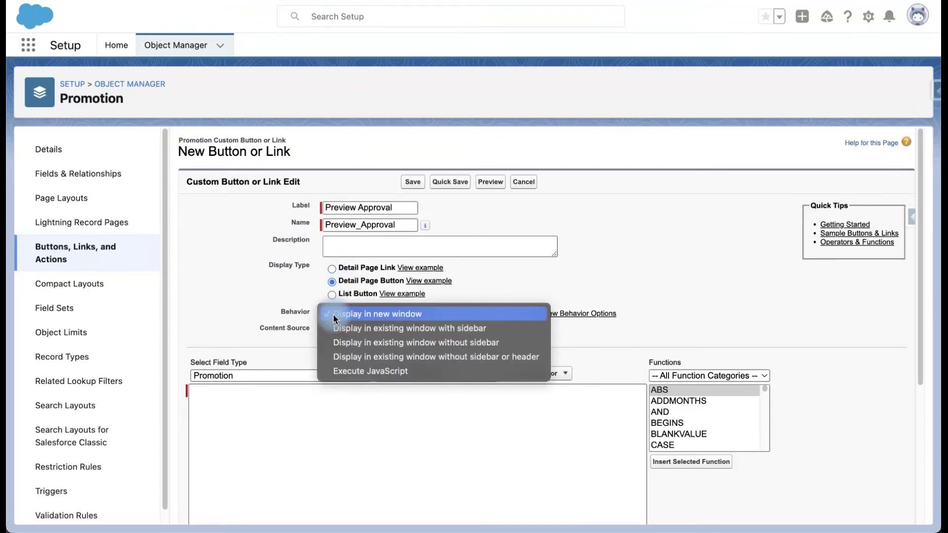
pyautogui.click(342, 327)
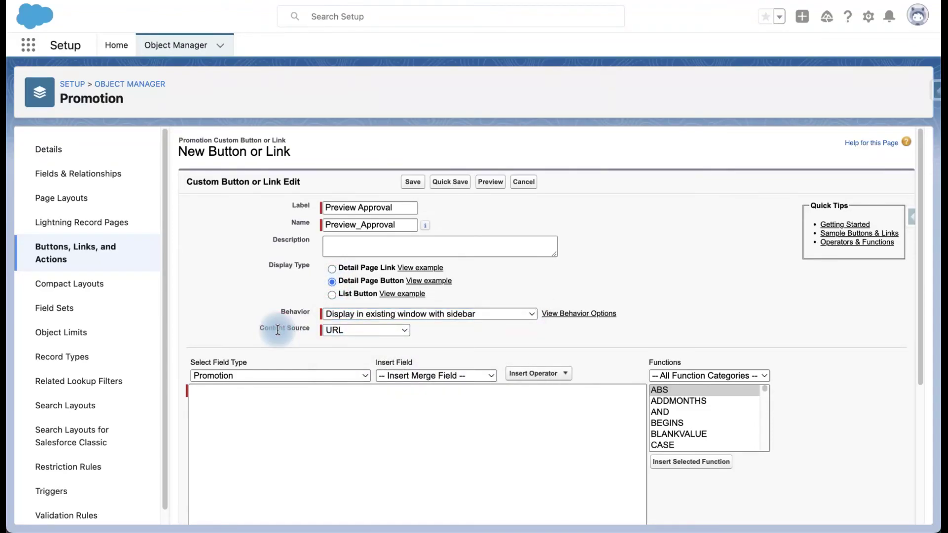
# Copy the Preview Approval URL /apex/sbaa__PreviewApprovals?Id={!SBQQ__Quote__c.Id} from the help article into the button's URL content.
pyautogui.click(297, 423)
pyautogui.scroll(-3, 296, 423)
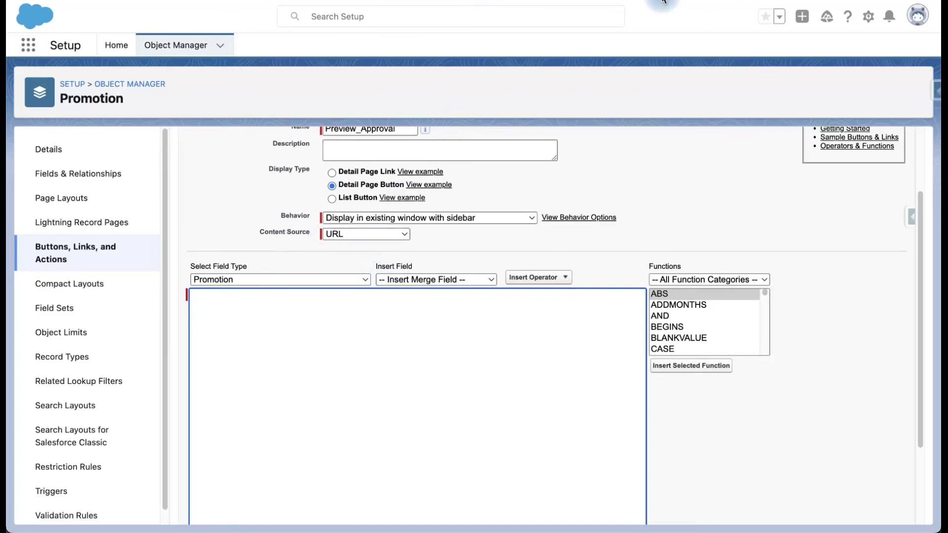
pyautogui.click(690, 23)
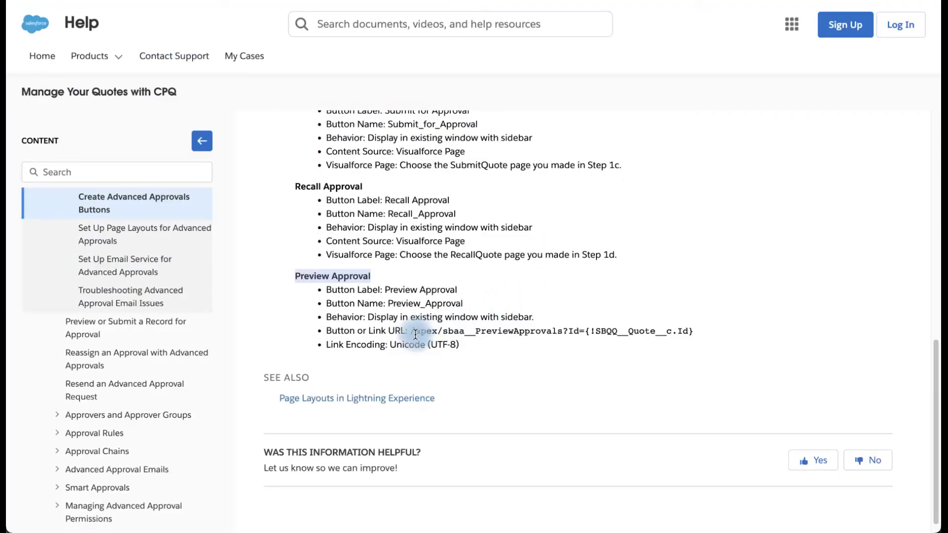
pyautogui.moveTo(411, 331); pyautogui.dragTo(709, 338)
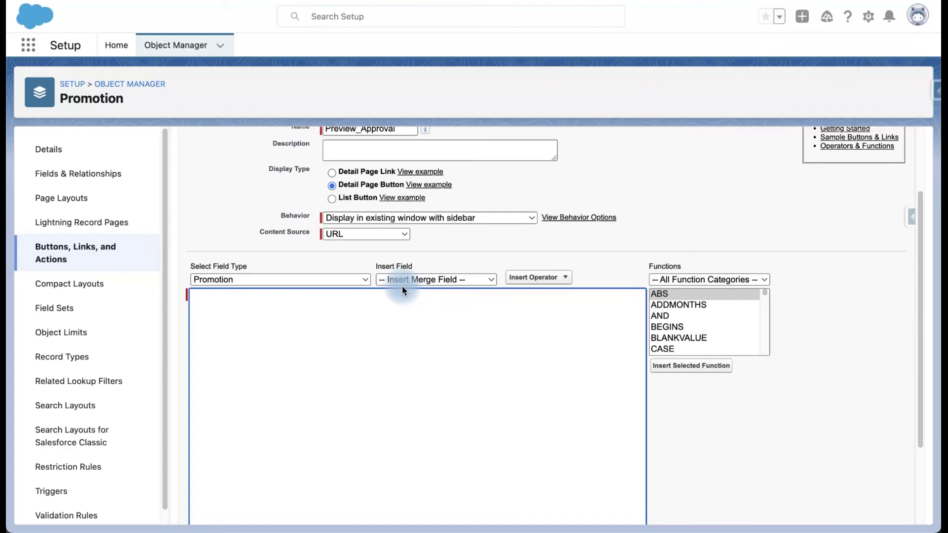
pyautogui.write('/apex/sbaa__PreviewApprovals?Id={!SBQQ__Quote__c.Id}')
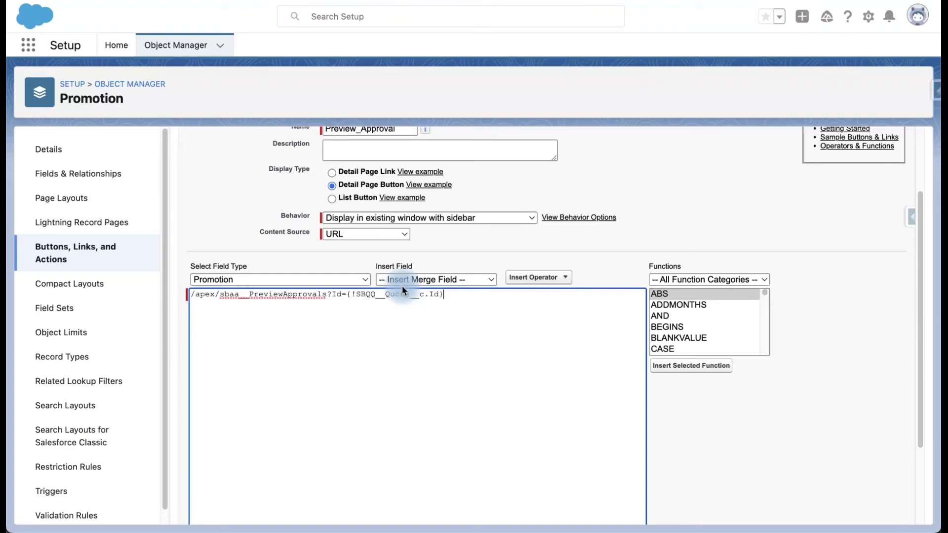
pyautogui.click(370, 347)
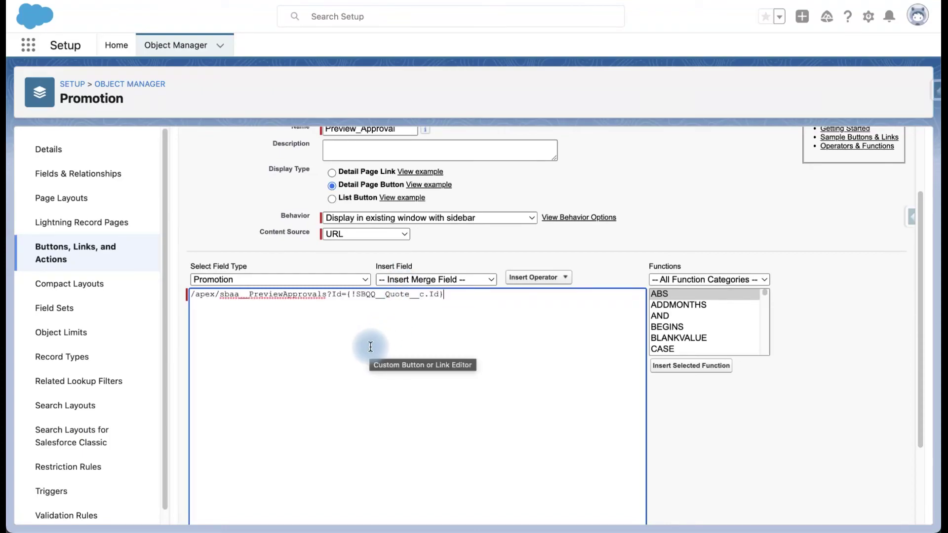
# Replace SBQQ__Quote__c with Promotion__c in the Preview Approval button's URL and quick save the button.
pyautogui.click(385, 294)
pyautogui.doubleClick(385, 293)
pyautogui.write('Promotion__c')
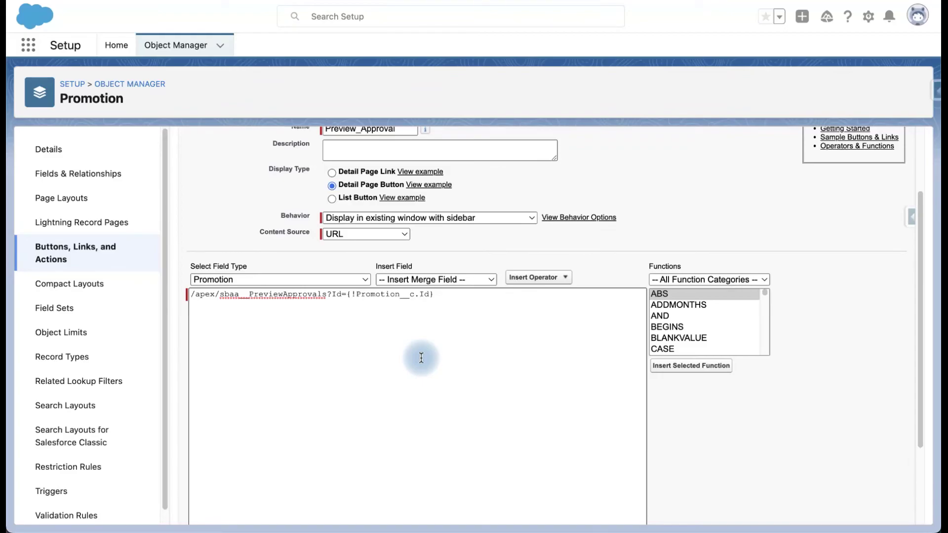
pyautogui.scroll(4, 422, 357)
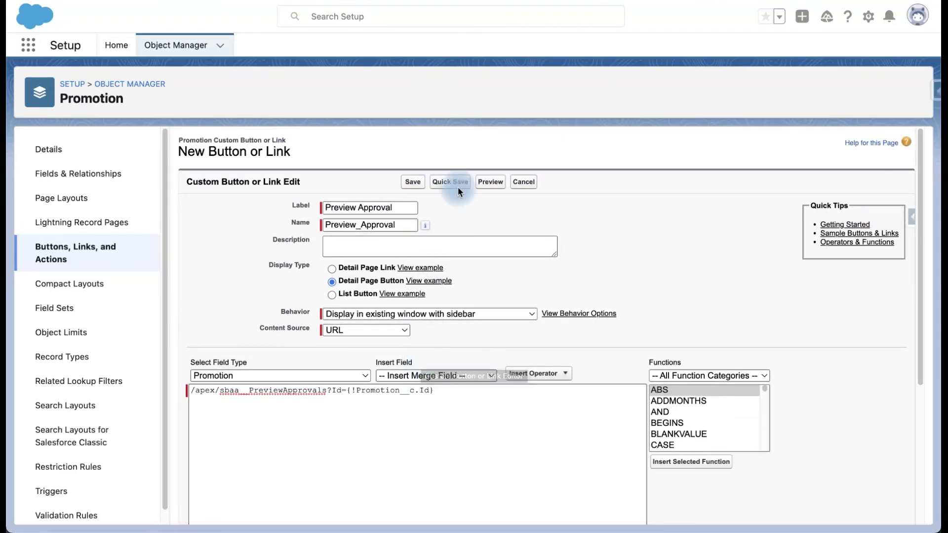
pyautogui.click(447, 183)
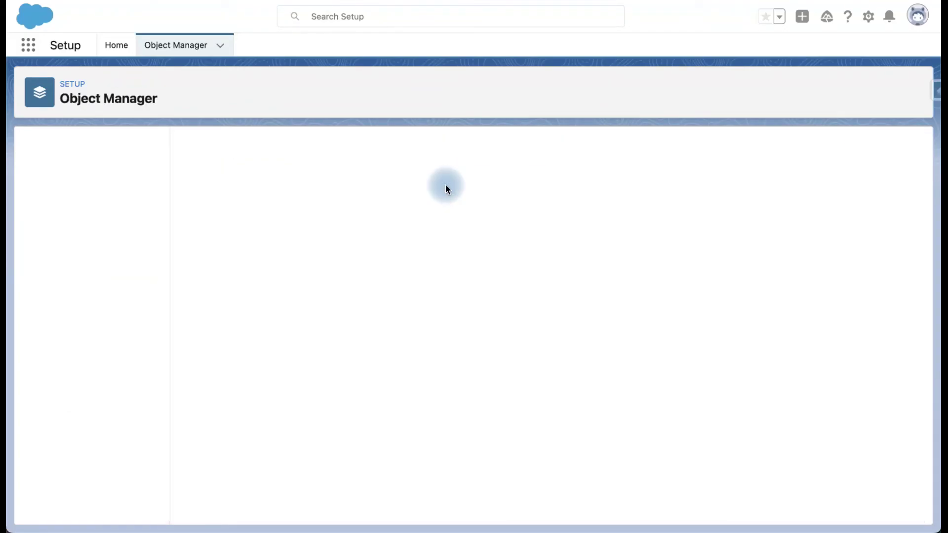